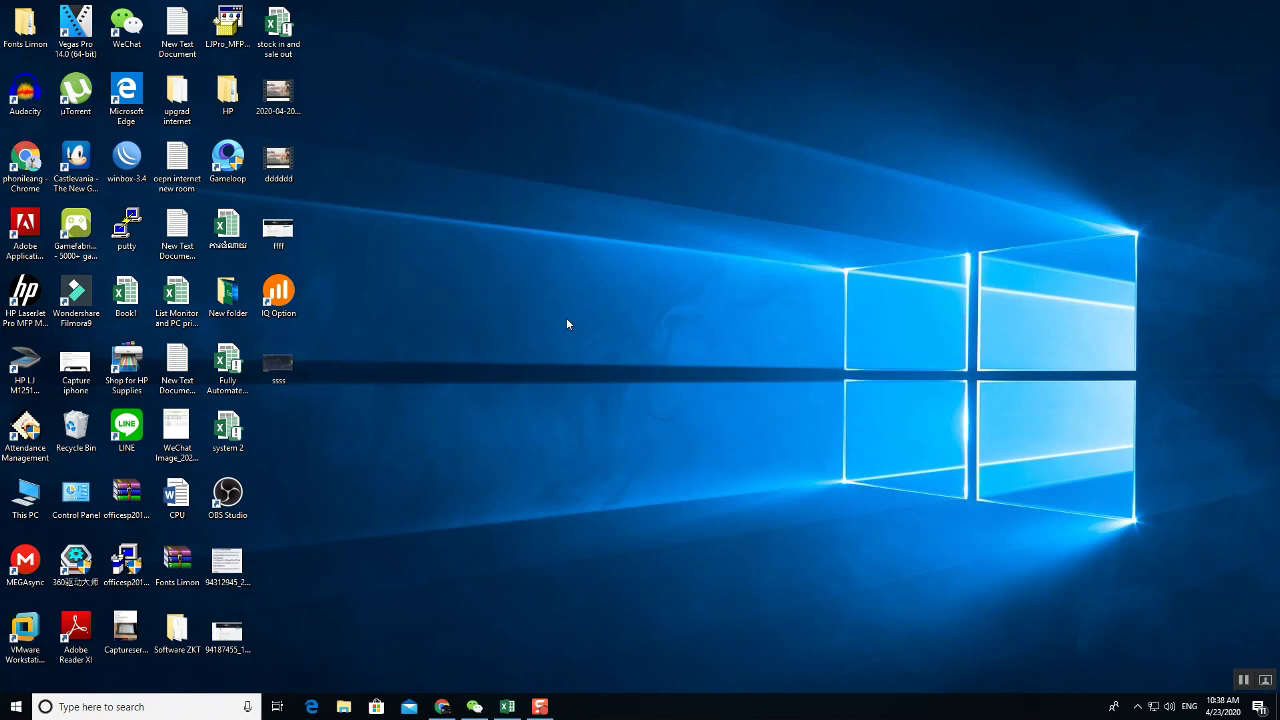
- Restore the stock in and sale out workbook and review the stock-in and sales-out table titles
{"action": "left_click", "coordinate": [600, 349]}
{"action": "left_click", "coordinate": [507, 707]}
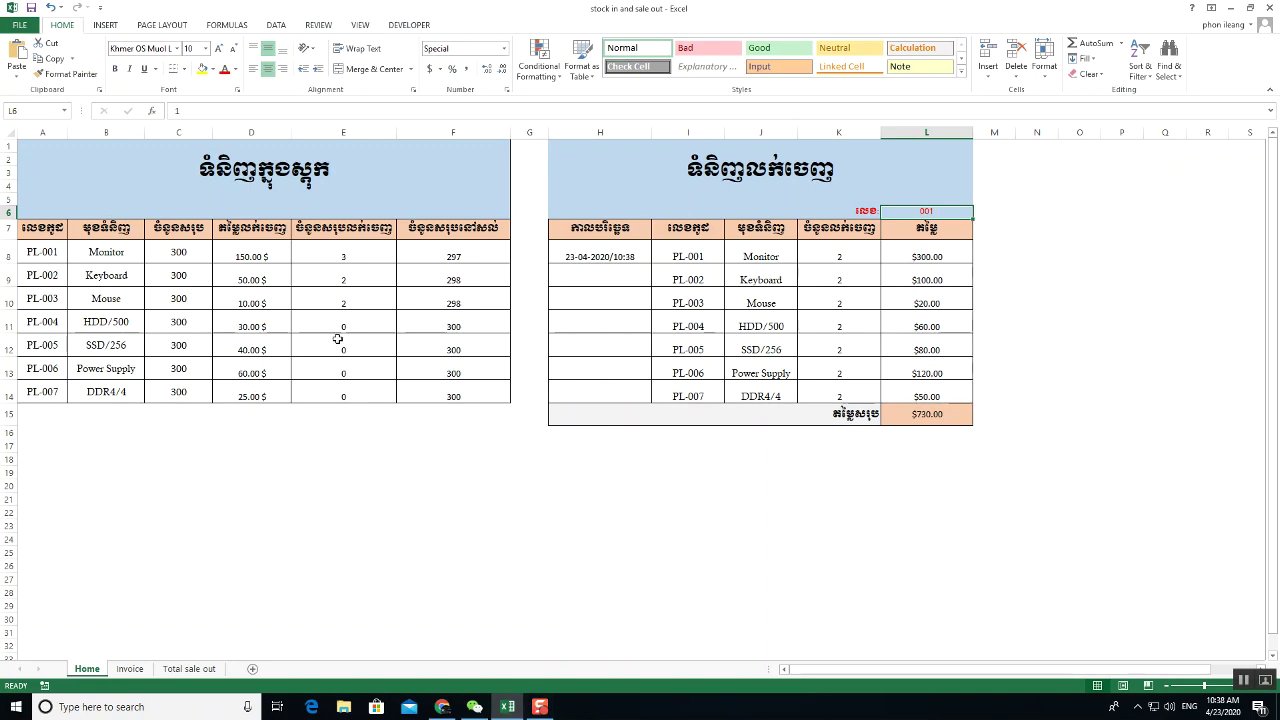
{"action": "left_click", "coordinate": [274, 180]}
{"action": "left_click", "coordinate": [285, 212]}
{"action": "left_click", "coordinate": [288, 200]}
{"action": "left_click", "coordinate": [606, 190]}
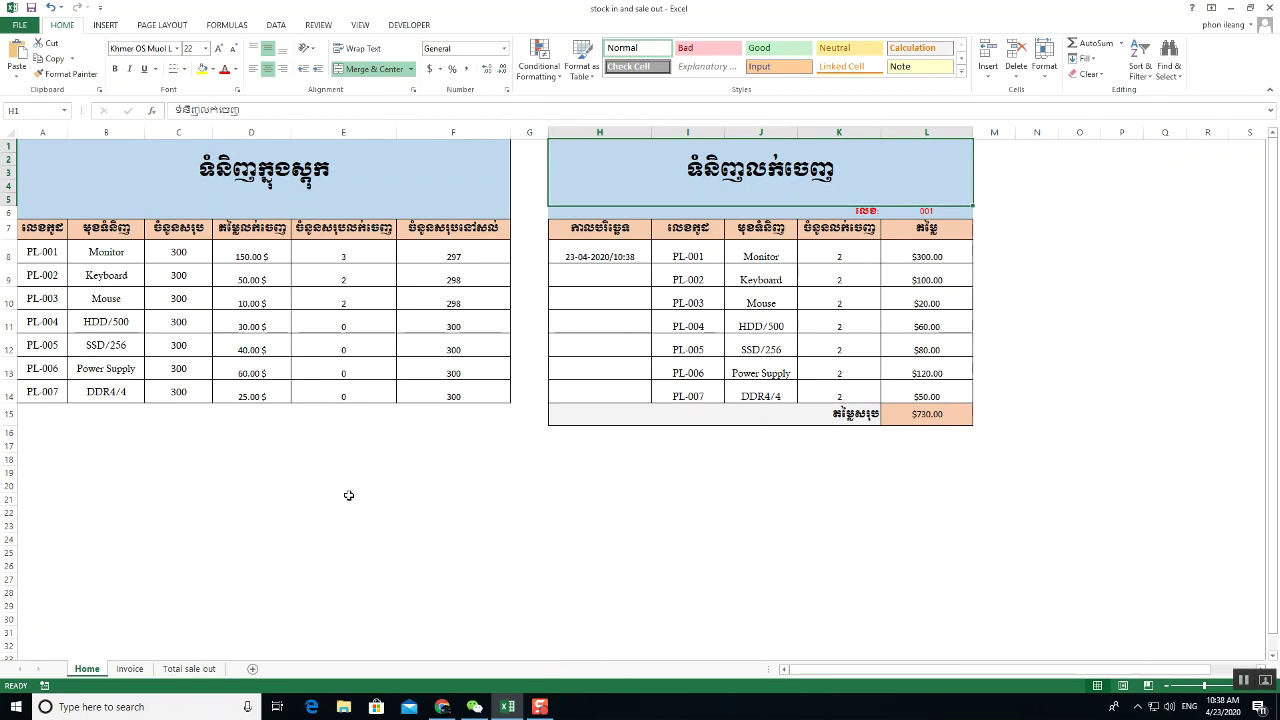
- Switch to the Invoice sheet and look over the blank invoice form
{"action": "left_click", "coordinate": [133, 674]}
{"action": "scroll", "coordinate": [219, 540], "scroll_direction": "down", "scroll_amount": 4}
{"action": "scroll", "coordinate": [219, 540], "scroll_direction": "up", "scroll_amount": 4}
{"action": "scroll", "coordinate": [219, 540], "scroll_direction": "down", "scroll_amount": 3}
{"action": "scroll", "coordinate": [219, 540], "scroll_direction": "up", "scroll_amount": 3}
{"action": "scroll", "coordinate": [219, 540], "scroll_direction": "down", "scroll_amount": 3}
{"action": "scroll", "coordinate": [219, 540], "scroll_direction": "up", "scroll_amount": 1}
{"action": "scroll", "coordinate": [219, 534], "scroll_direction": "up", "scroll_amount": 2}
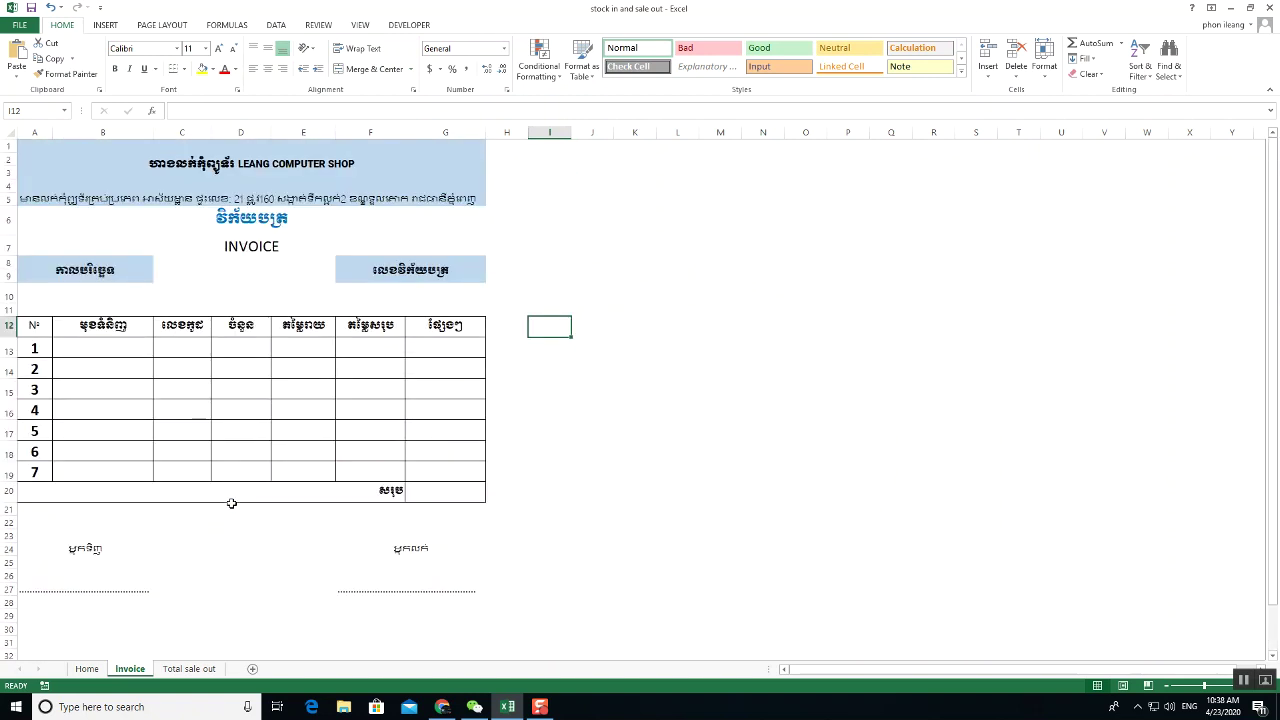
- Link invoice date cell A10 to Home!H8 so it shows 23-04-2020/10:39
{"action": "left_click", "coordinate": [75, 289]}
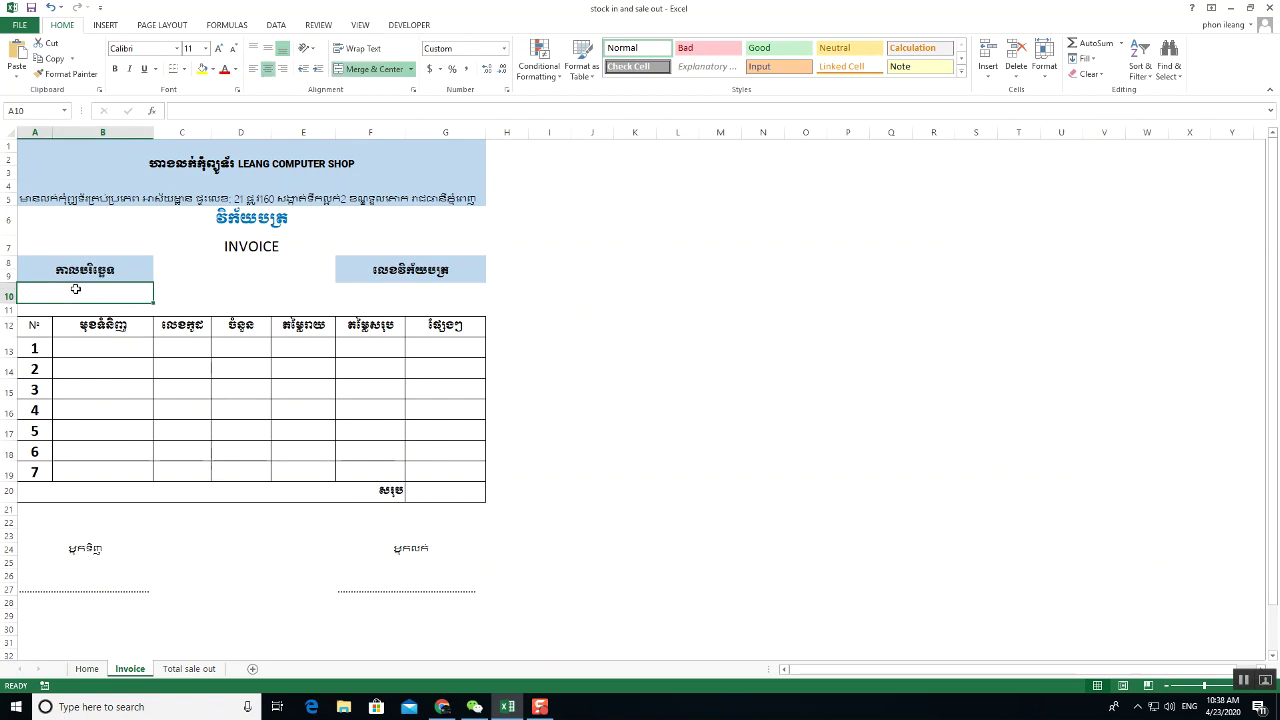
{"action": "left_click", "coordinate": [98, 270]}
{"action": "left_click", "coordinate": [99, 295]}
{"action": "left_click", "coordinate": [87, 668]}
{"action": "left_click", "coordinate": [614, 256]}
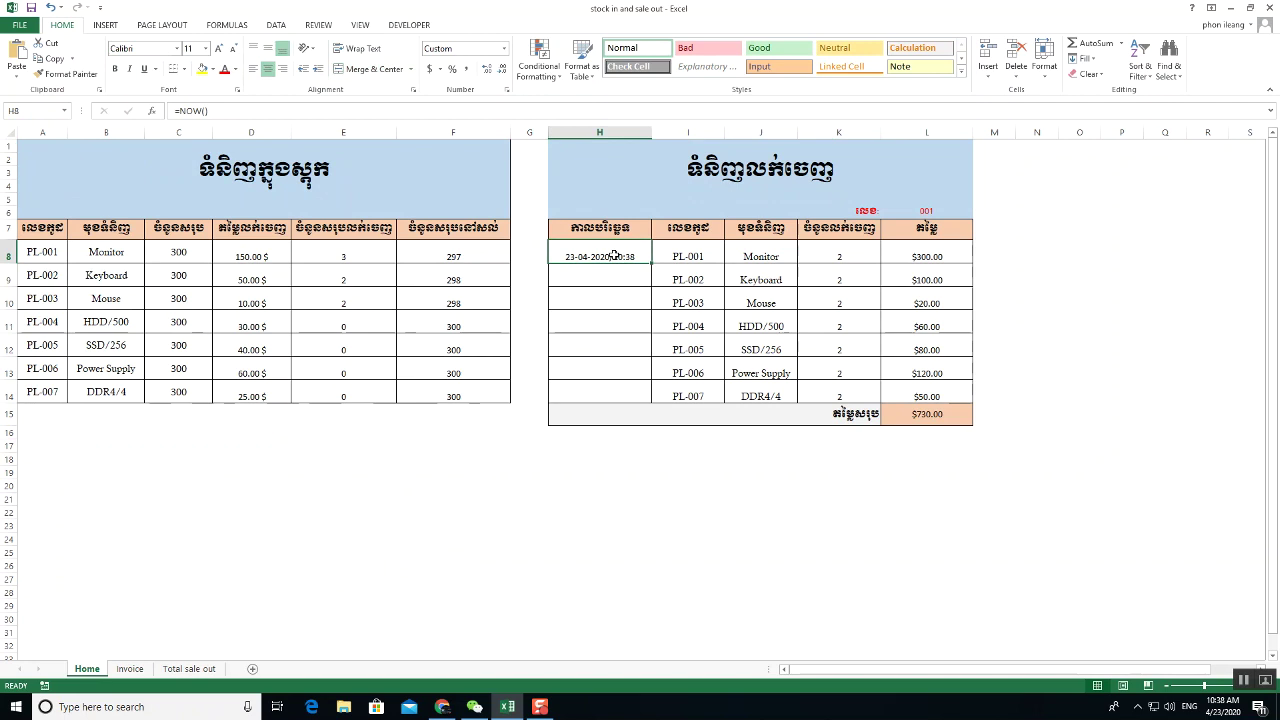
{"action": "left_click", "coordinate": [130, 668]}
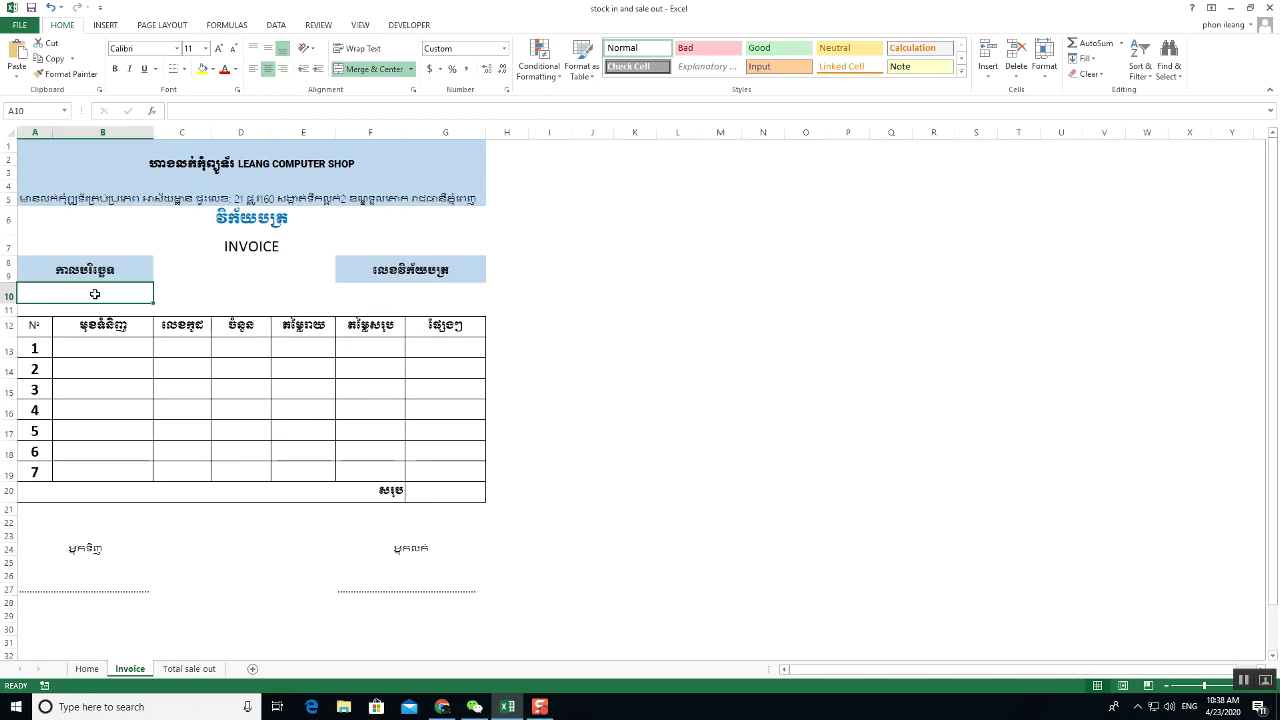
{"action": "type", "text": "="}
{"action": "left_click", "coordinate": [86, 668]}
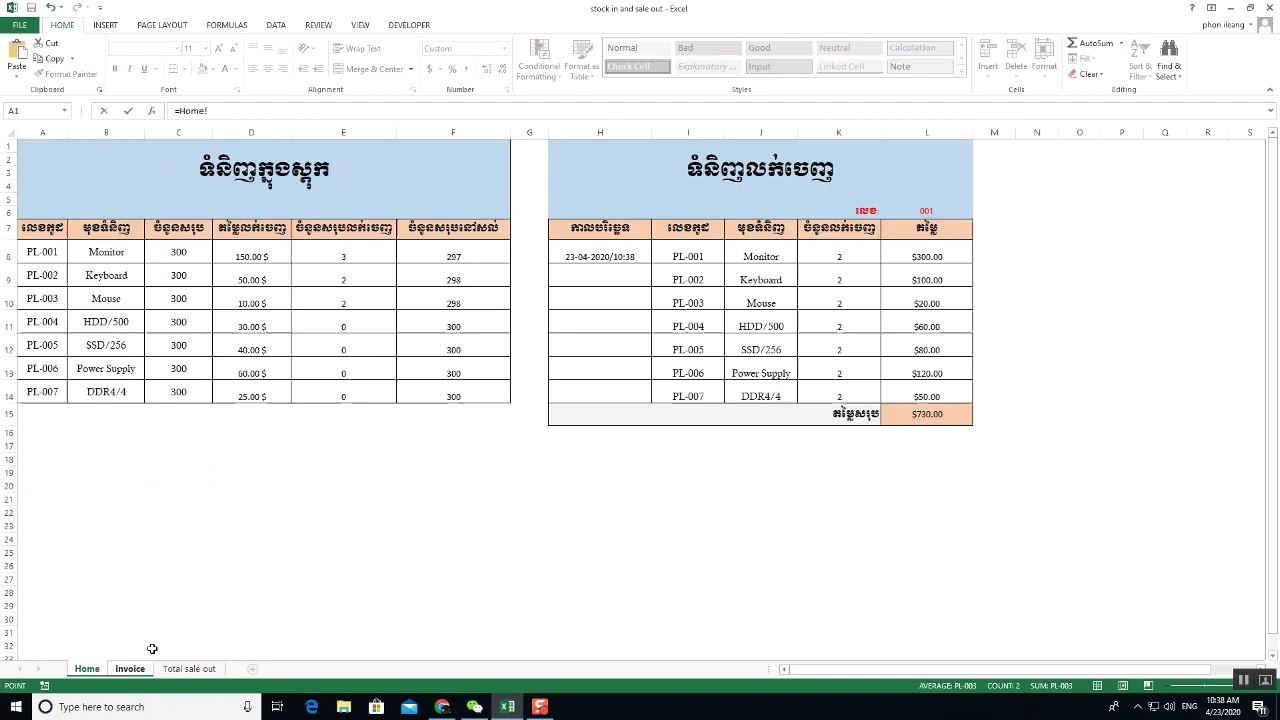
{"action": "left_click", "coordinate": [620, 257]}
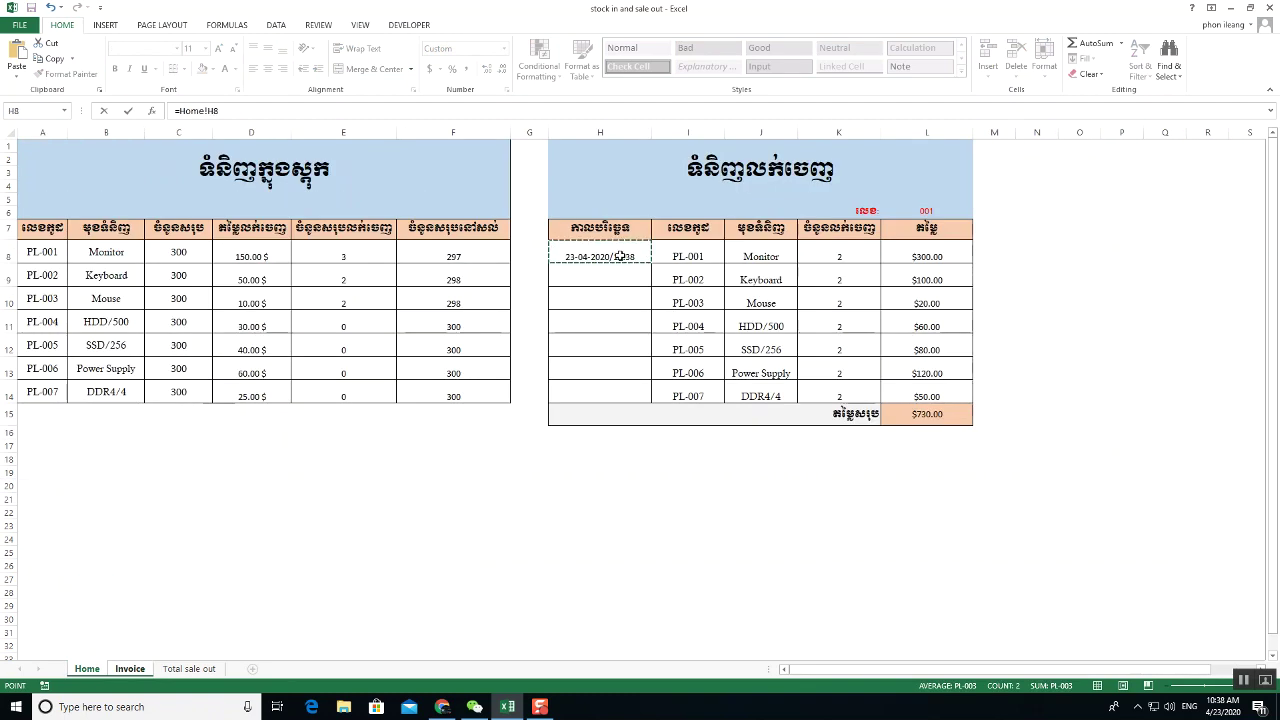
{"action": "key", "text": "Return"}
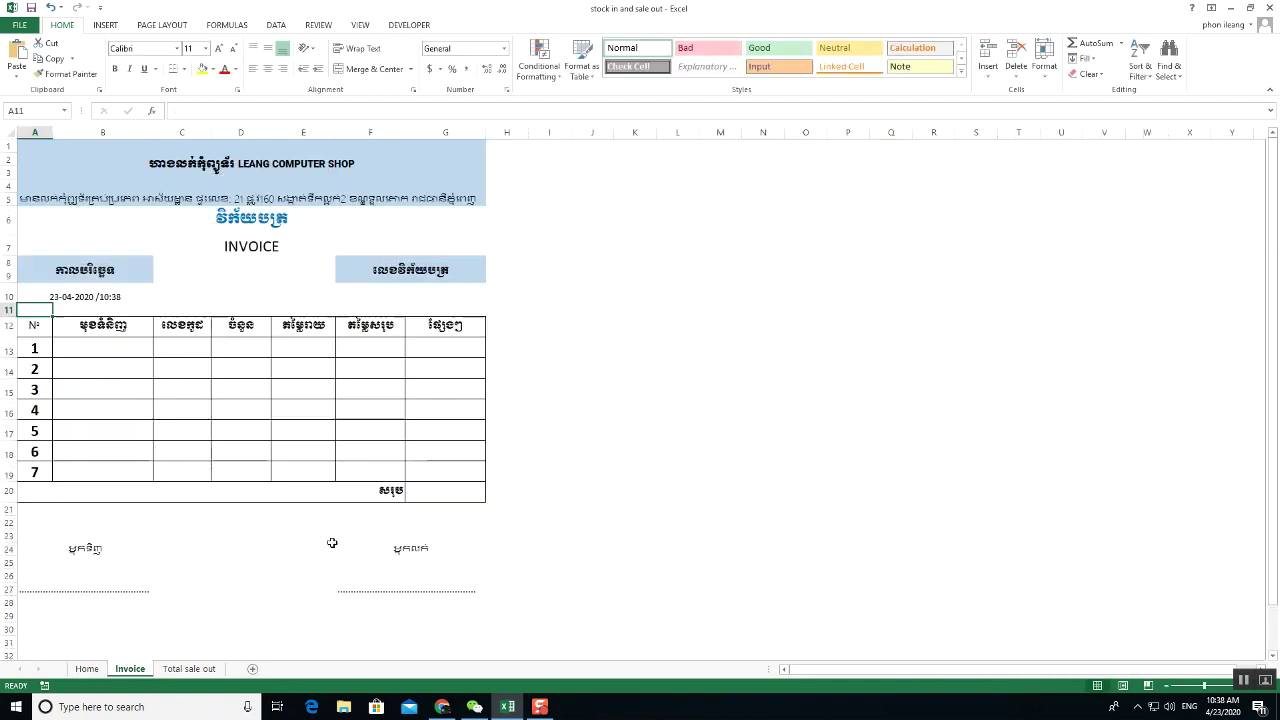
{"action": "left_click", "coordinate": [115, 298]}
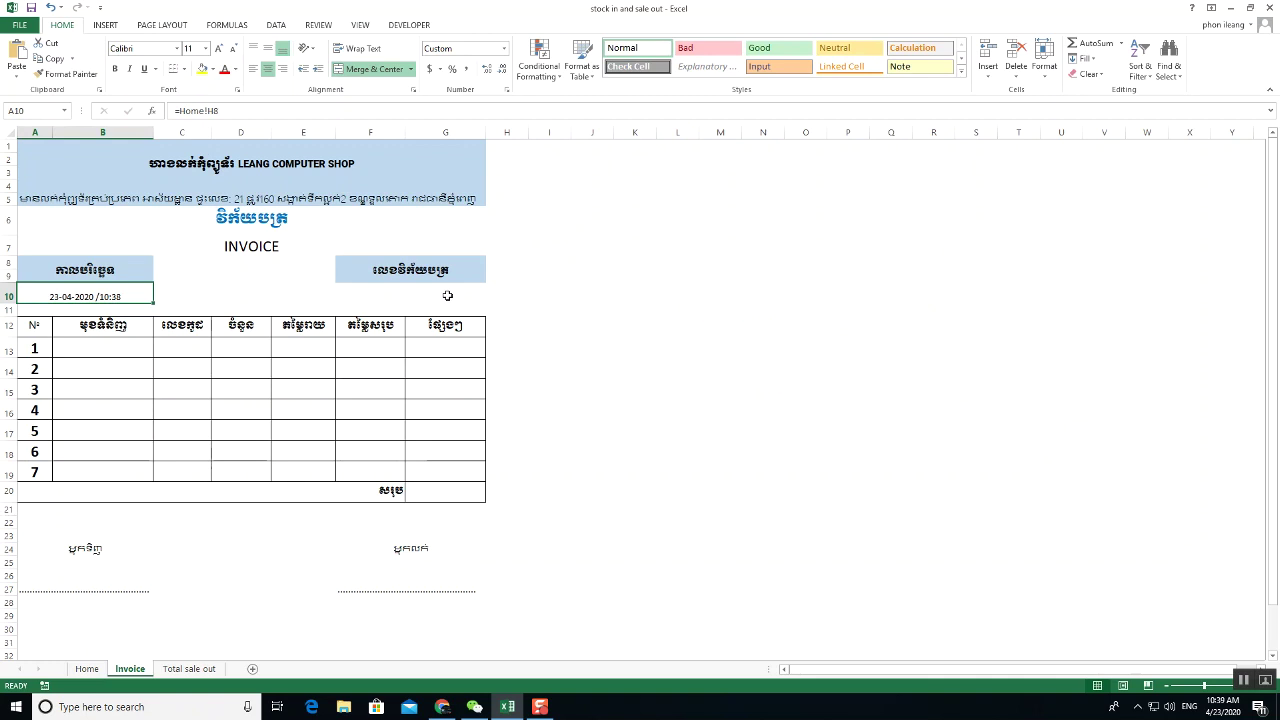
- Link invoice number cell G10 to Home!L6 so it shows 001
{"action": "left_click", "coordinate": [450, 294]}
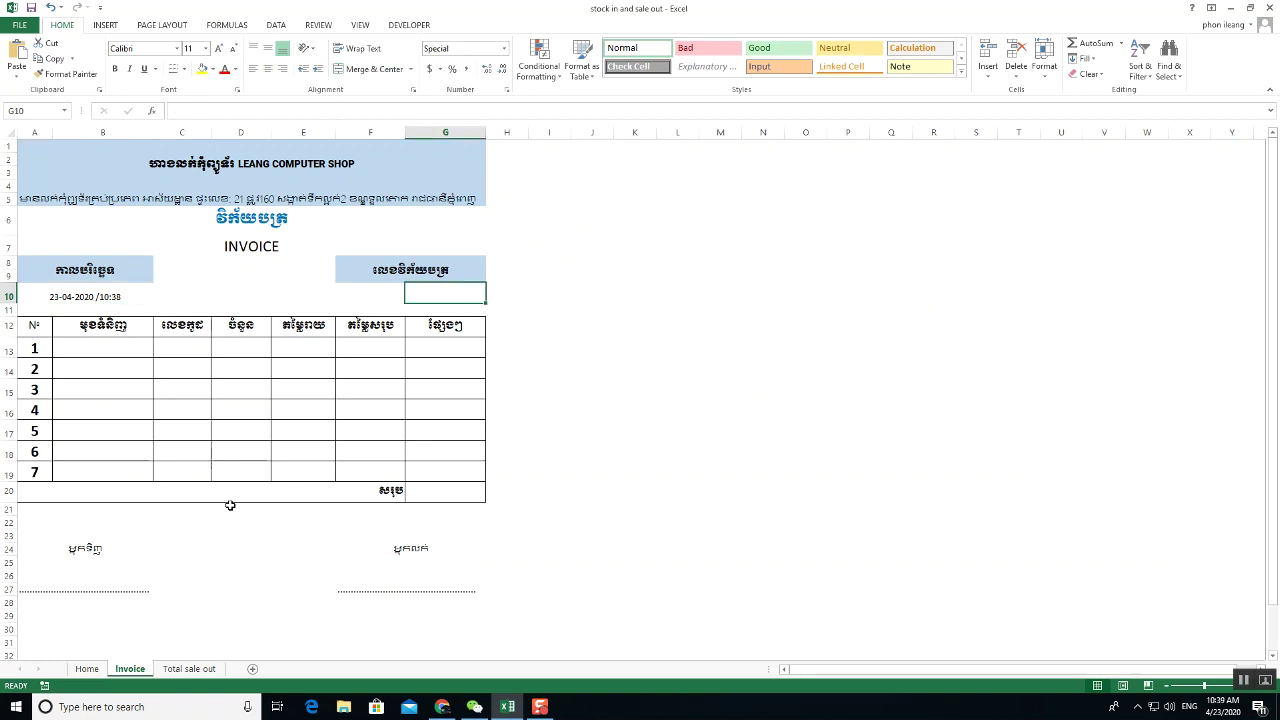
{"action": "left_click", "coordinate": [86, 668]}
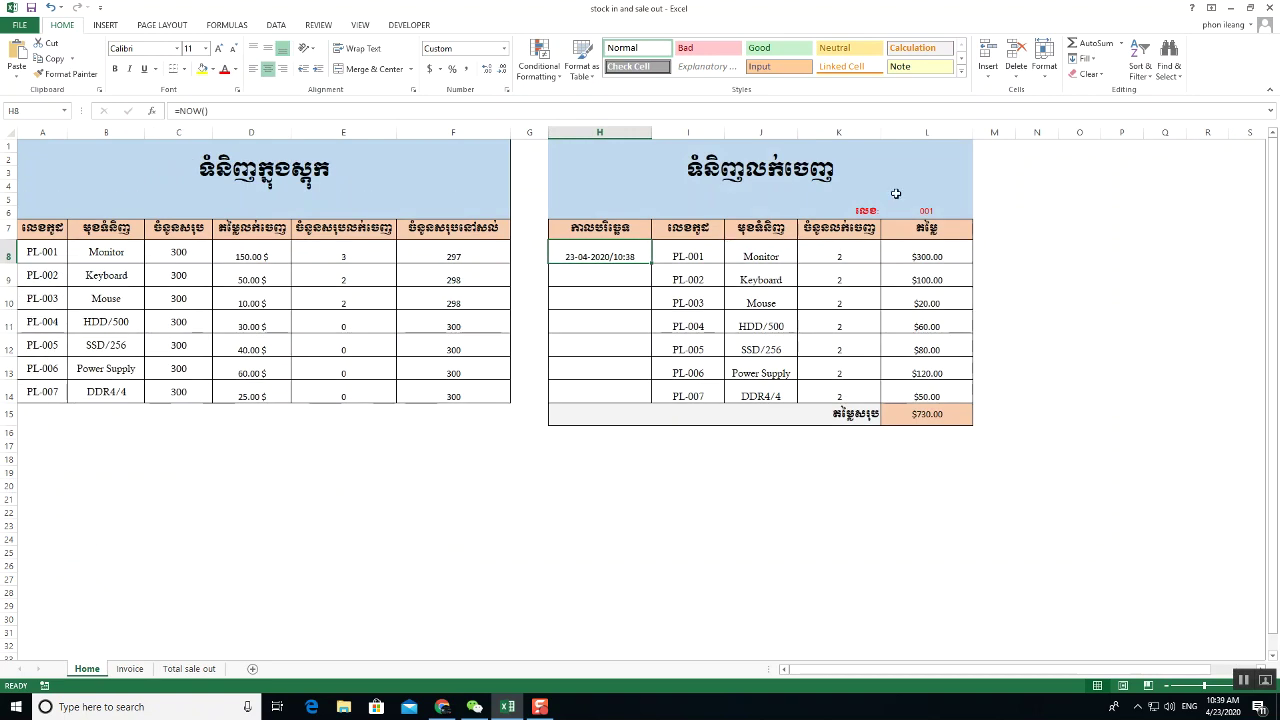
{"action": "left_click", "coordinate": [927, 213]}
{"action": "left_click", "coordinate": [131, 669]}
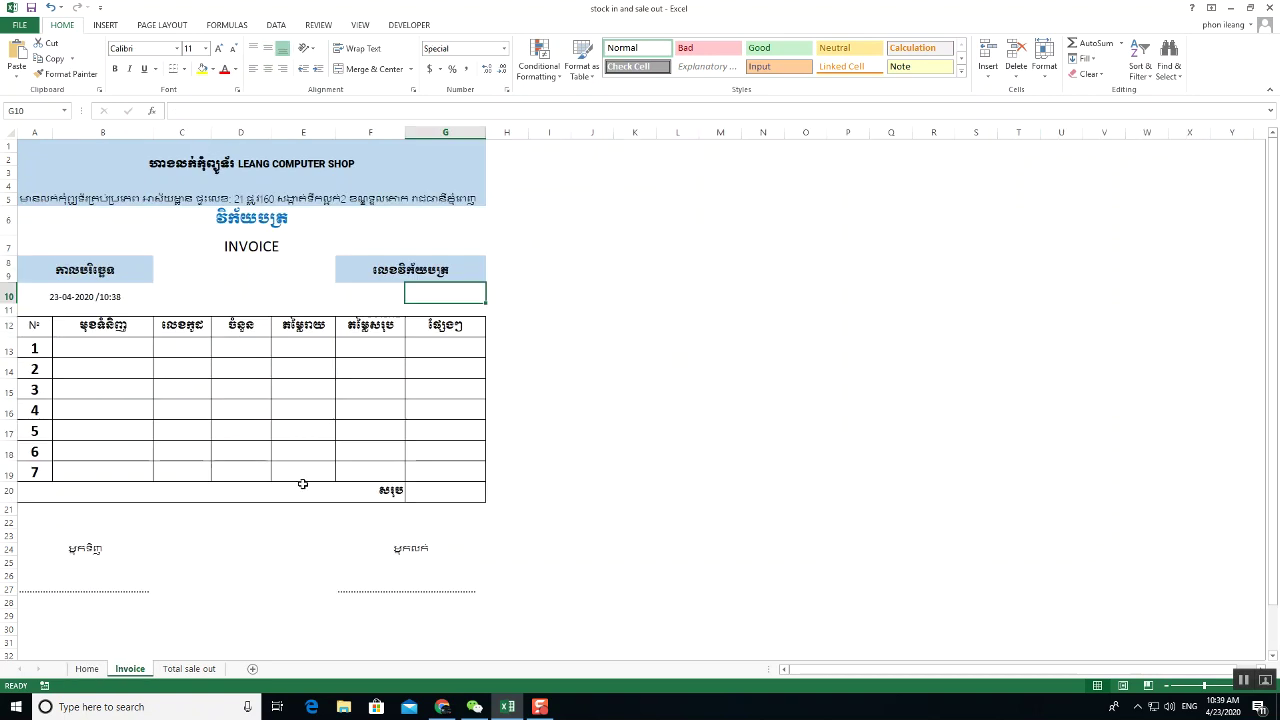
{"action": "type", "text": "="}
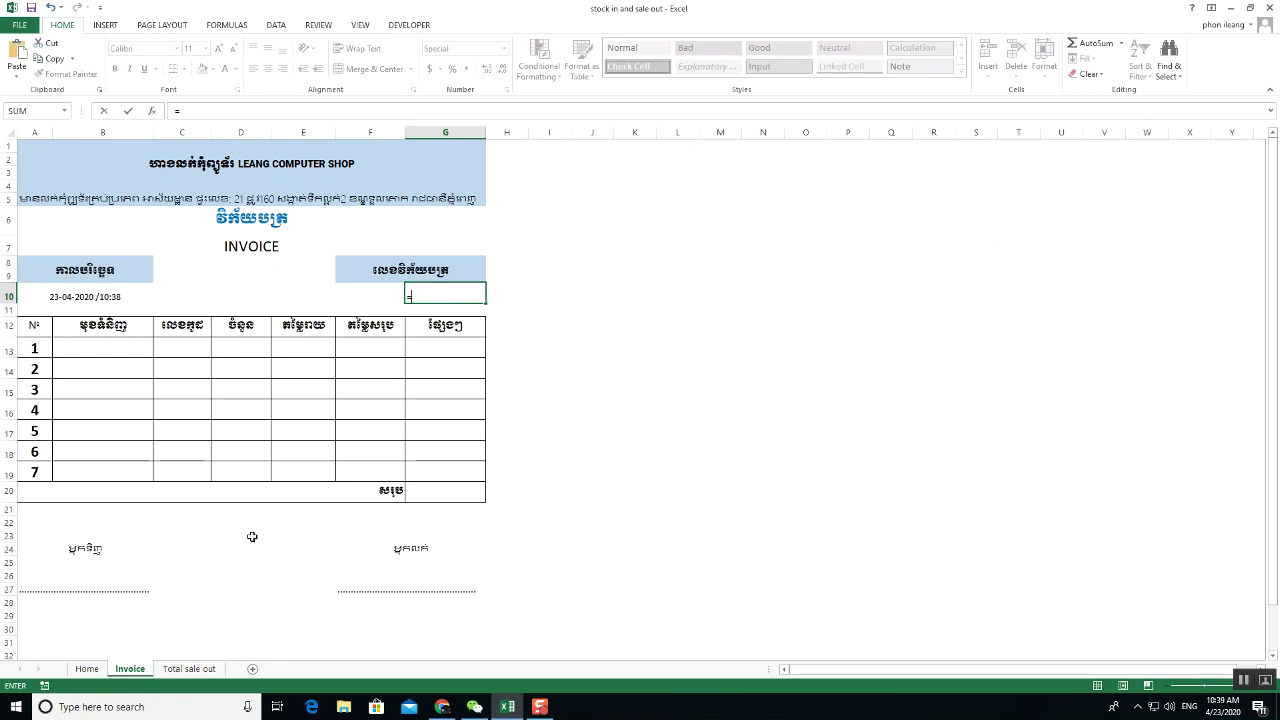
{"action": "left_click", "coordinate": [86, 669]}
{"action": "left_click", "coordinate": [930, 212]}
{"action": "key", "text": "Return"}
{"action": "left_click", "coordinate": [477, 298]}
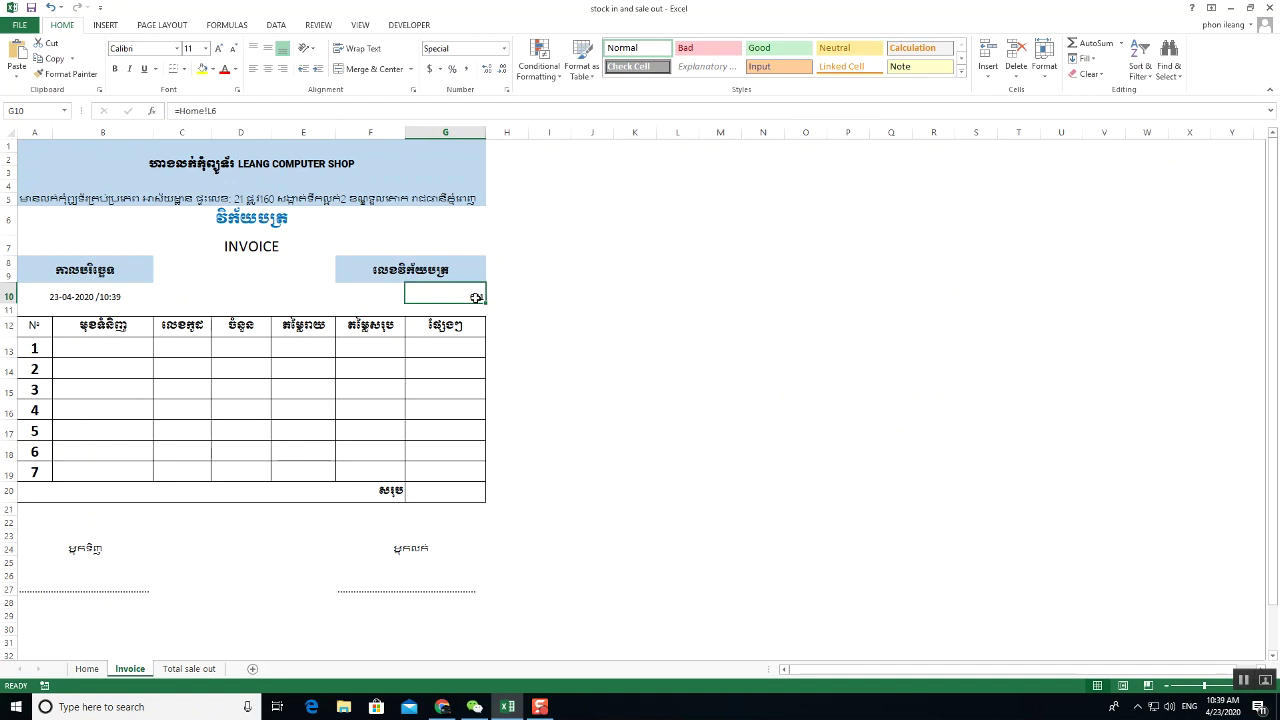
{"action": "scroll", "coordinate": [243, 282], "scroll_direction": "down", "scroll_amount": 2}
{"action": "scroll", "coordinate": [202, 297], "scroll_direction": "up", "scroll_amount": 2}
{"action": "left_click", "coordinate": [101, 346]}
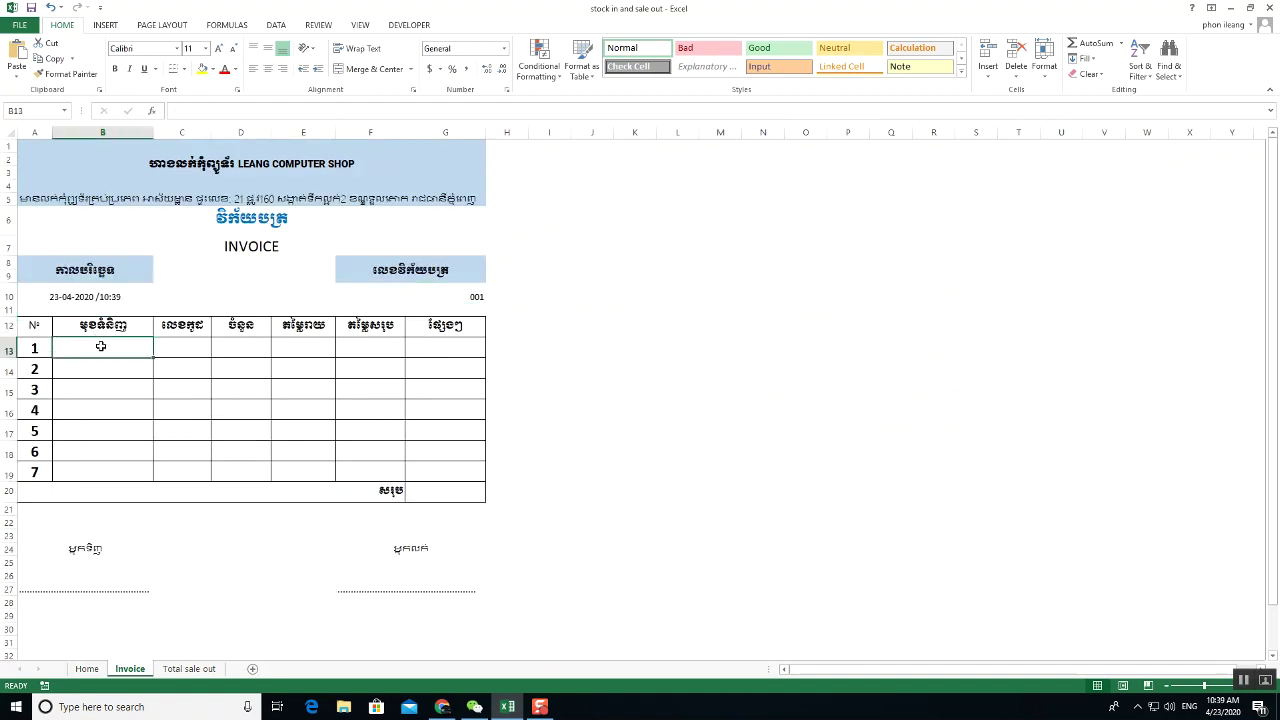
- Enter =Home!B8 in B13 and fill the item names down to row 19
{"action": "left_click", "coordinate": [82, 668]}
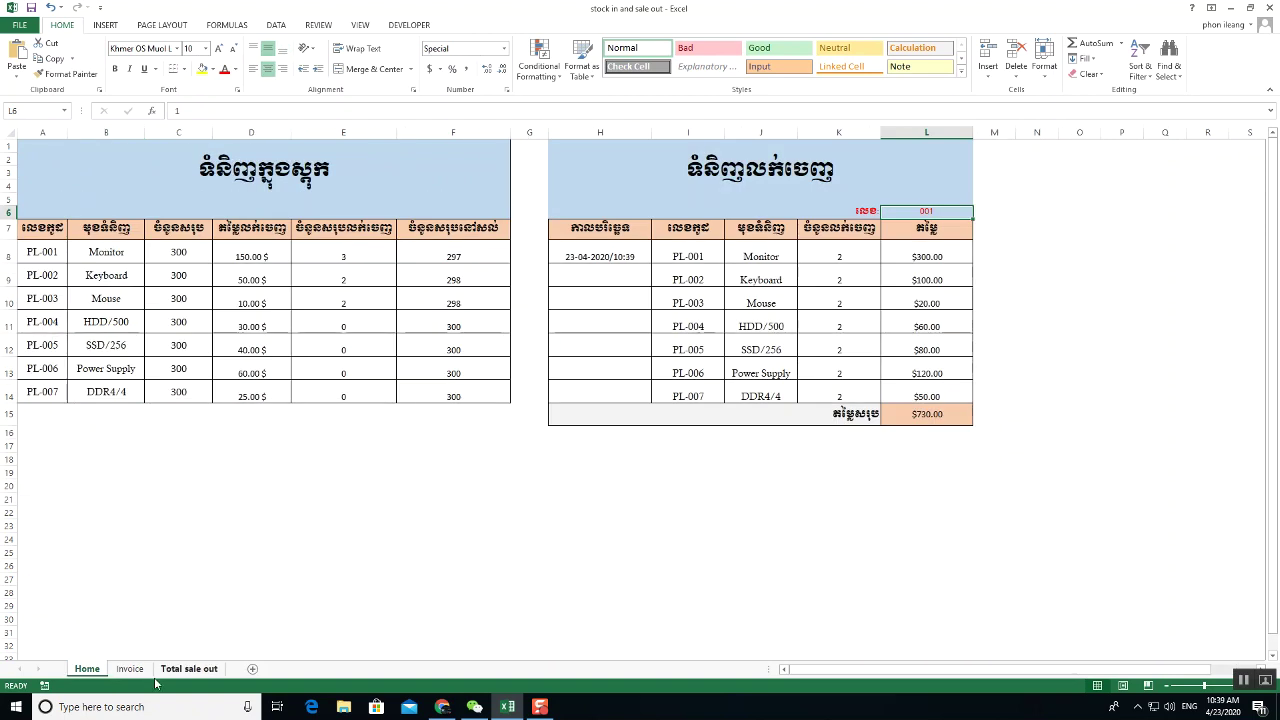
{"action": "left_click", "coordinate": [125, 669]}
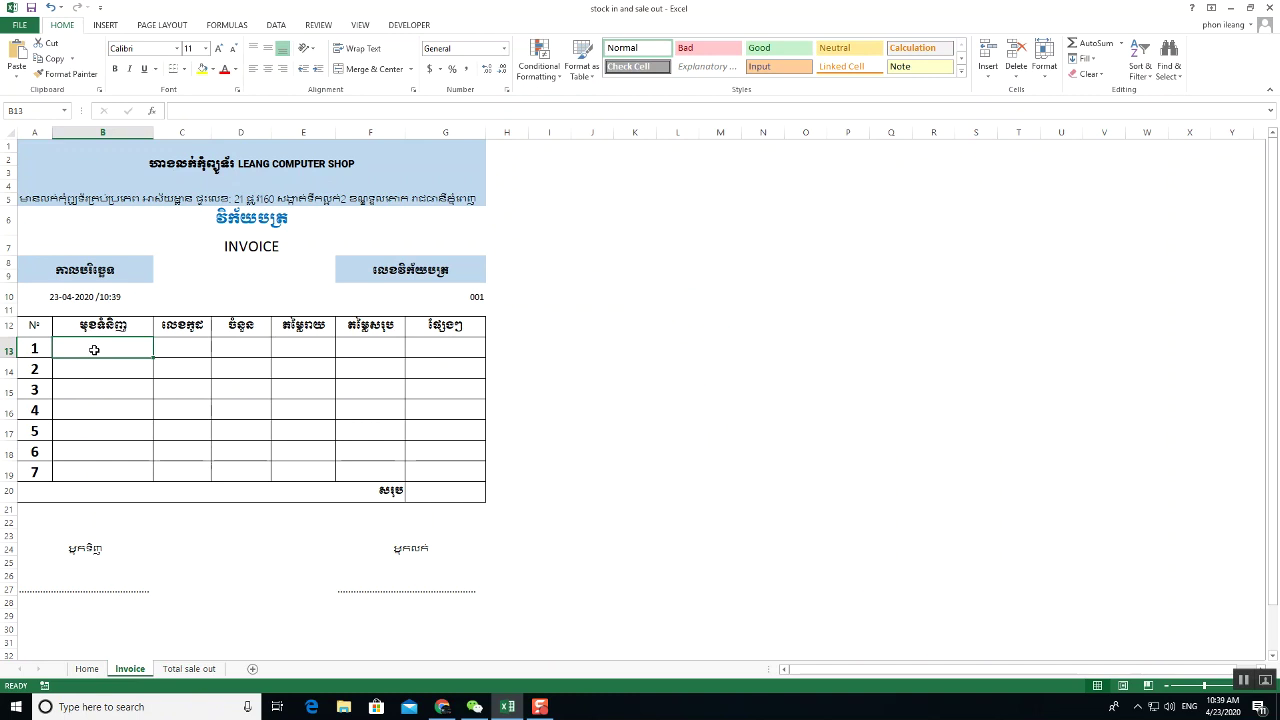
{"action": "type", "text": "="}
{"action": "left_click", "coordinate": [87, 668]}
{"action": "left_click", "coordinate": [128, 254]}
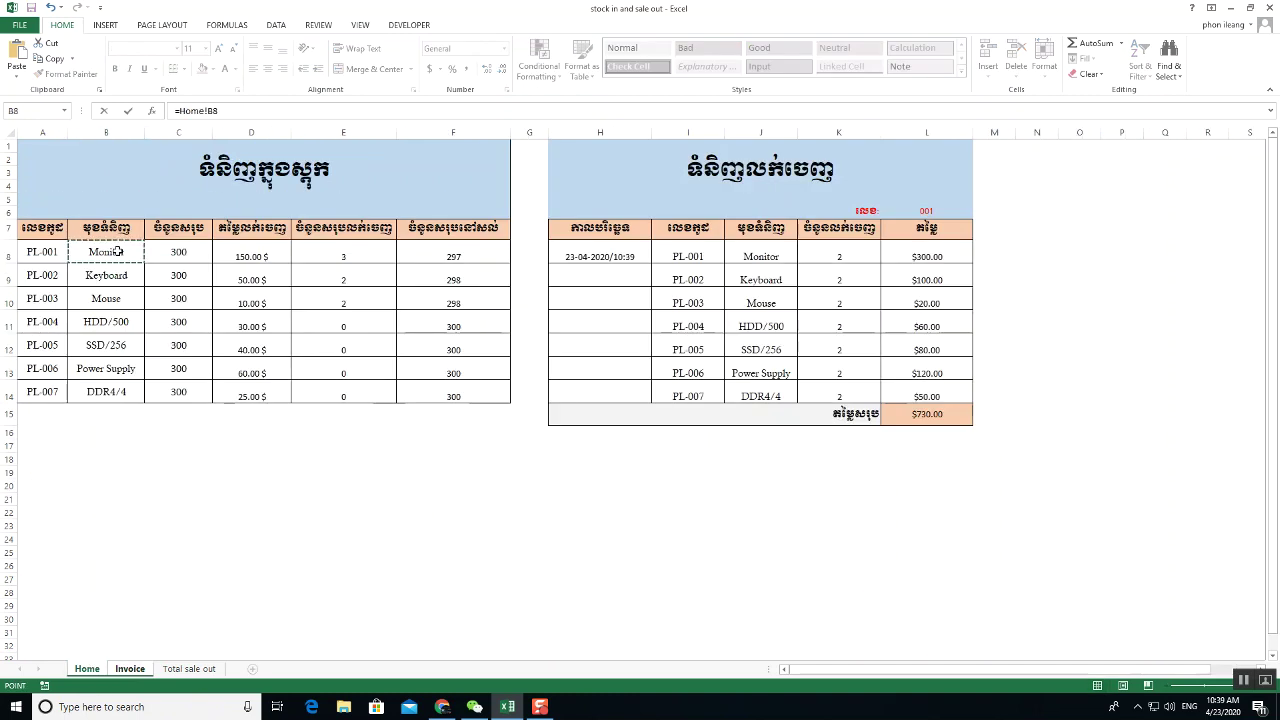
{"action": "key", "text": "Return"}
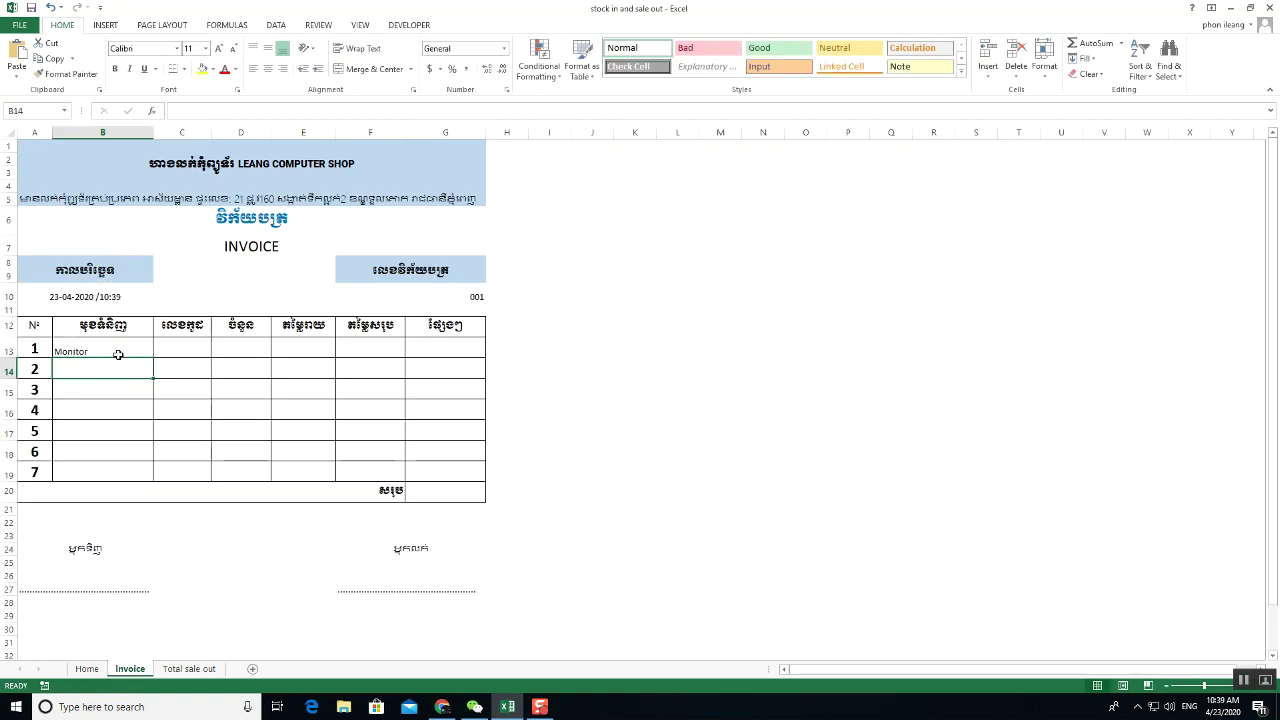
{"action": "left_click", "coordinate": [116, 348]}
{"action": "left_click_drag", "start_coordinate": [153, 357], "coordinate": [158, 477]}
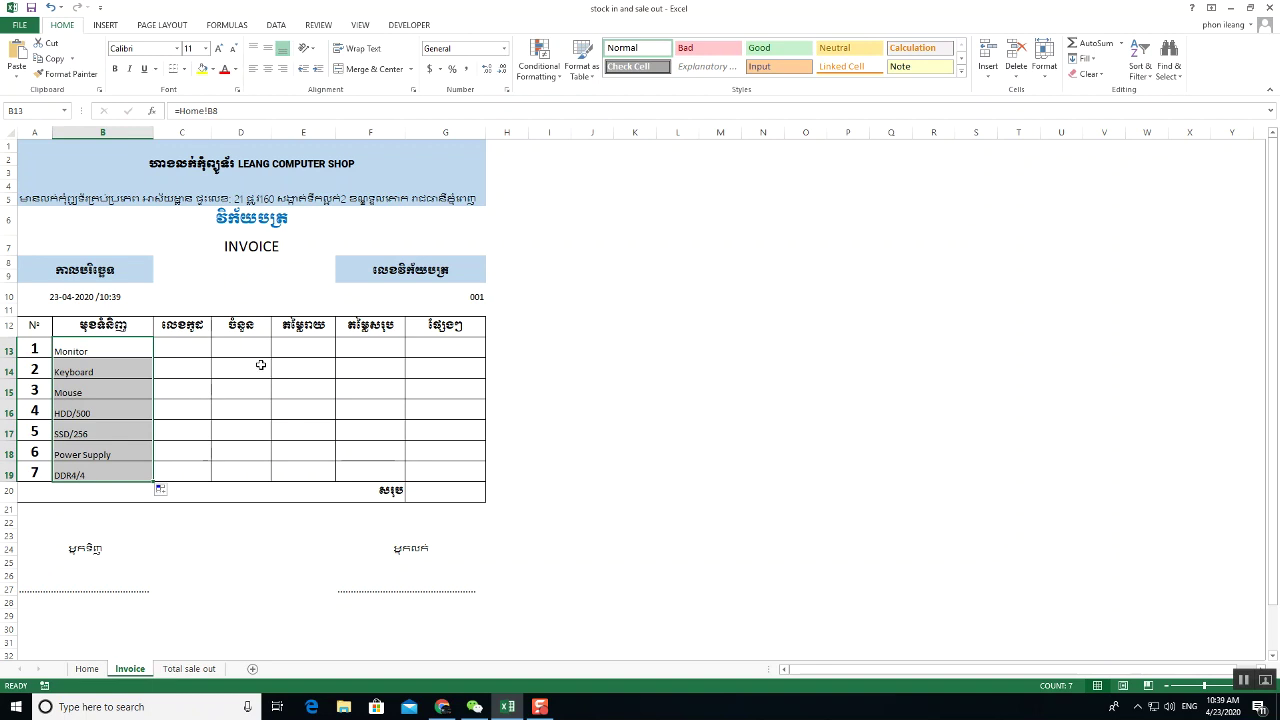
- Enter =Home!A8 in C13 and fill codes PL-001 to PL-007 down to C19
{"action": "left_click", "coordinate": [182, 347]}
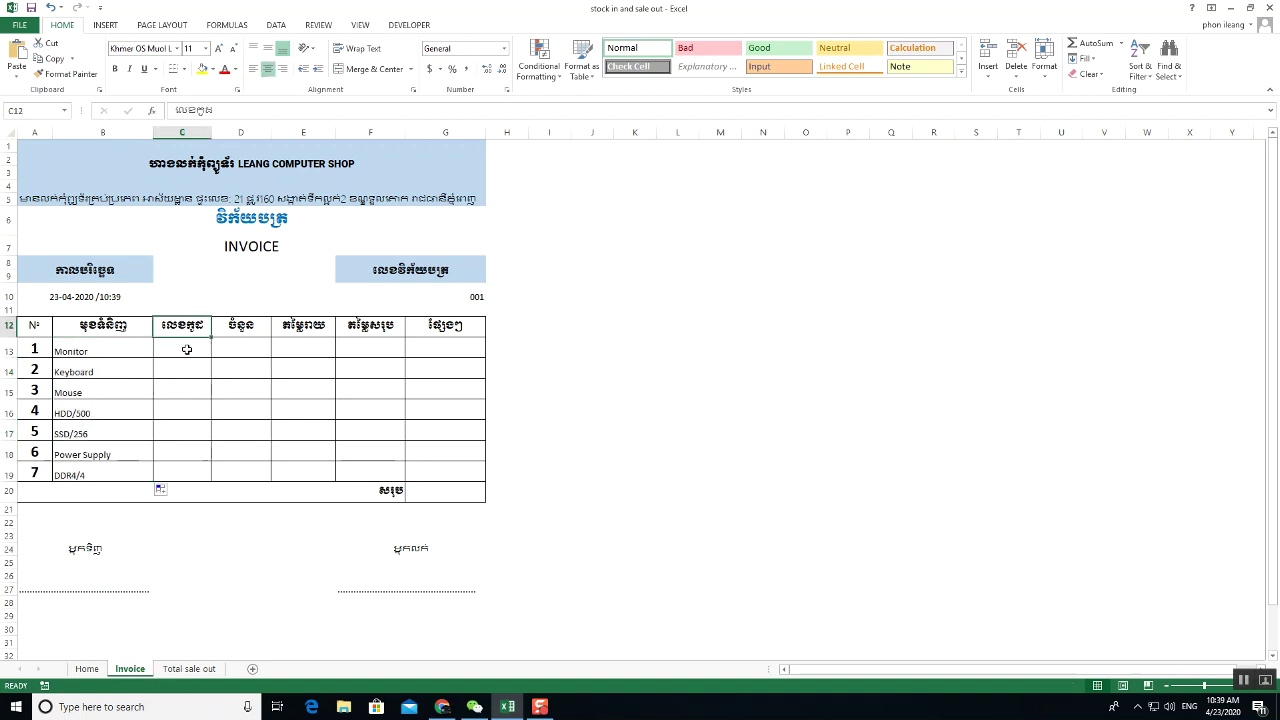
{"action": "left_click", "coordinate": [90, 670]}
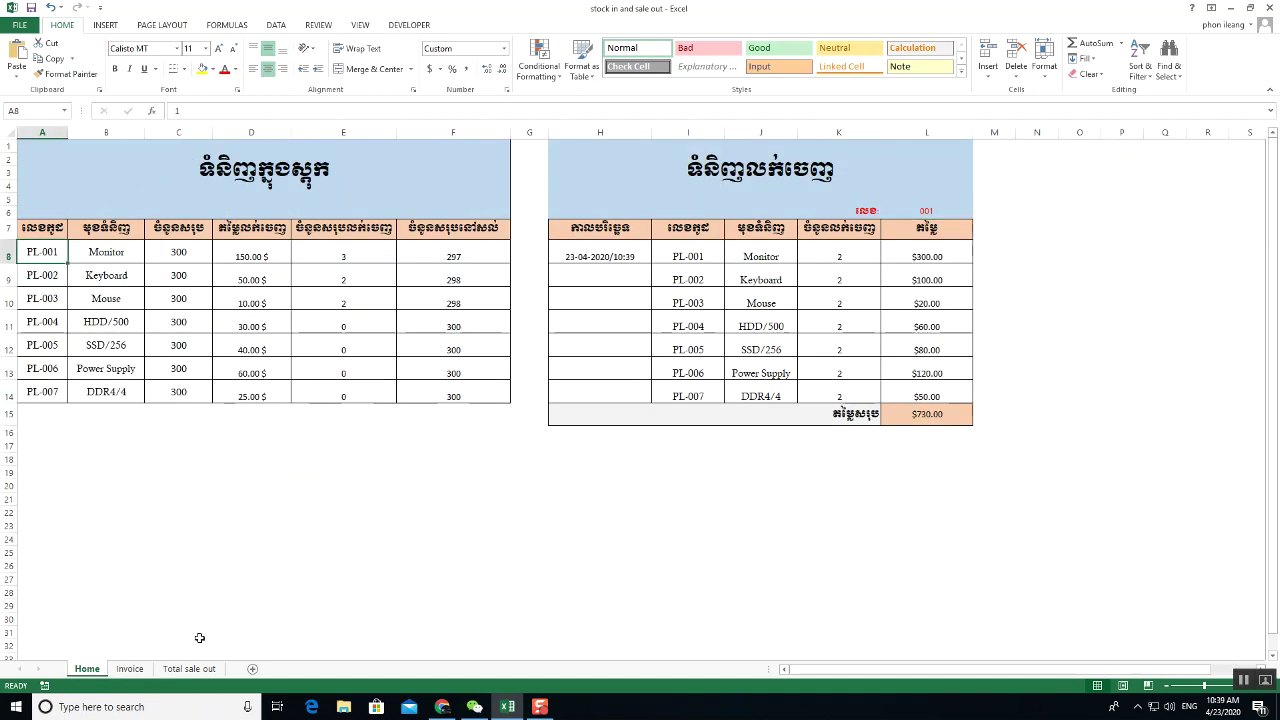
{"action": "left_click", "coordinate": [140, 669]}
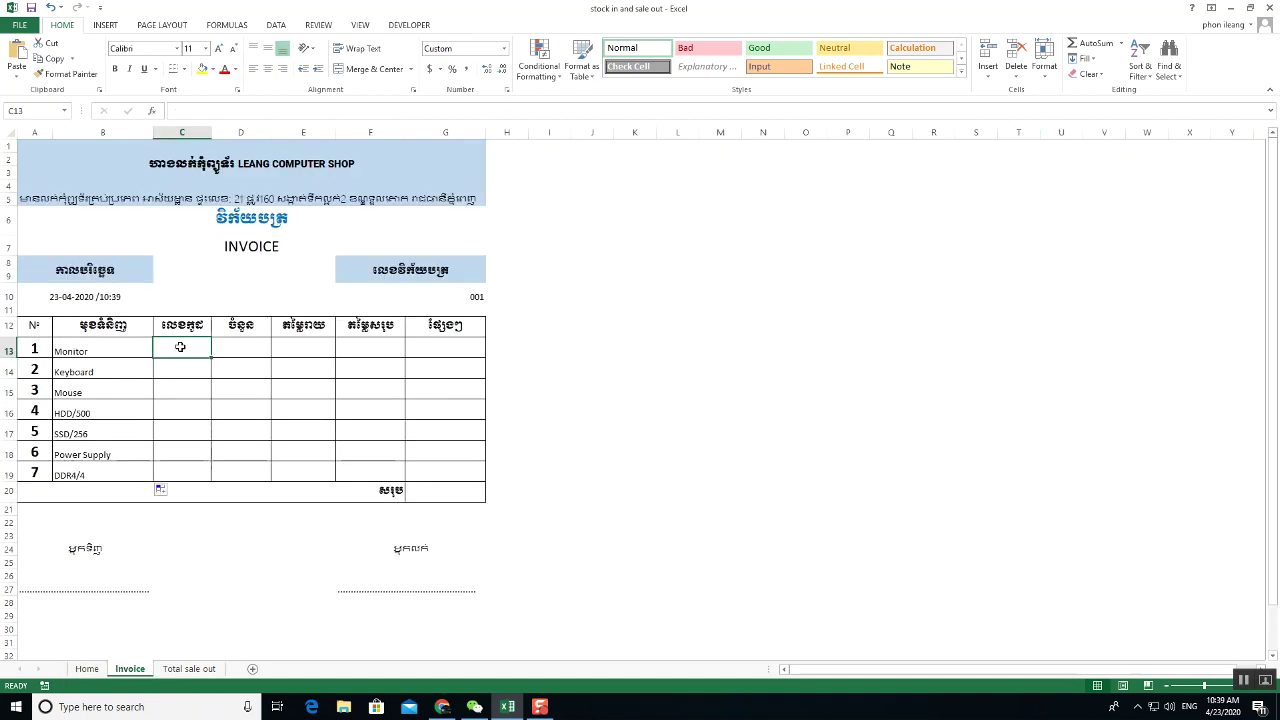
{"action": "type", "text": "="}
{"action": "left_click", "coordinate": [87, 669]}
{"action": "left_click", "coordinate": [40, 255]}
{"action": "key", "text": "Return"}
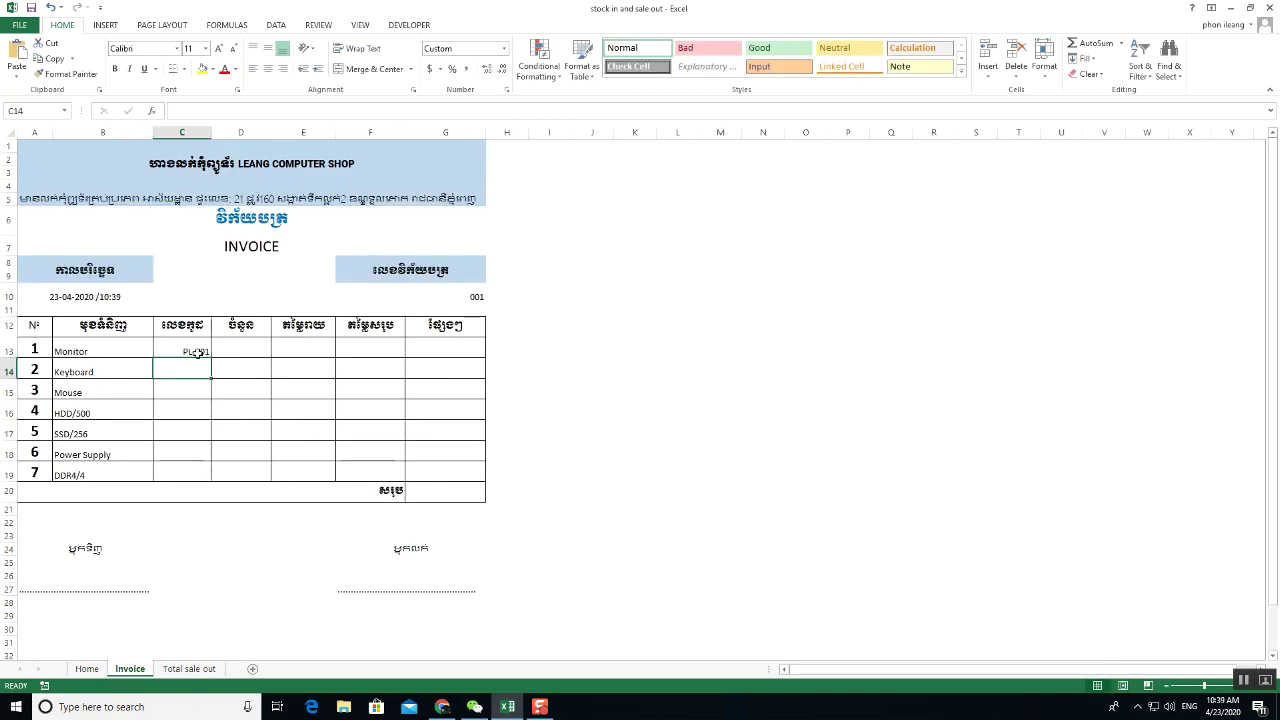
{"action": "left_click", "coordinate": [198, 352]}
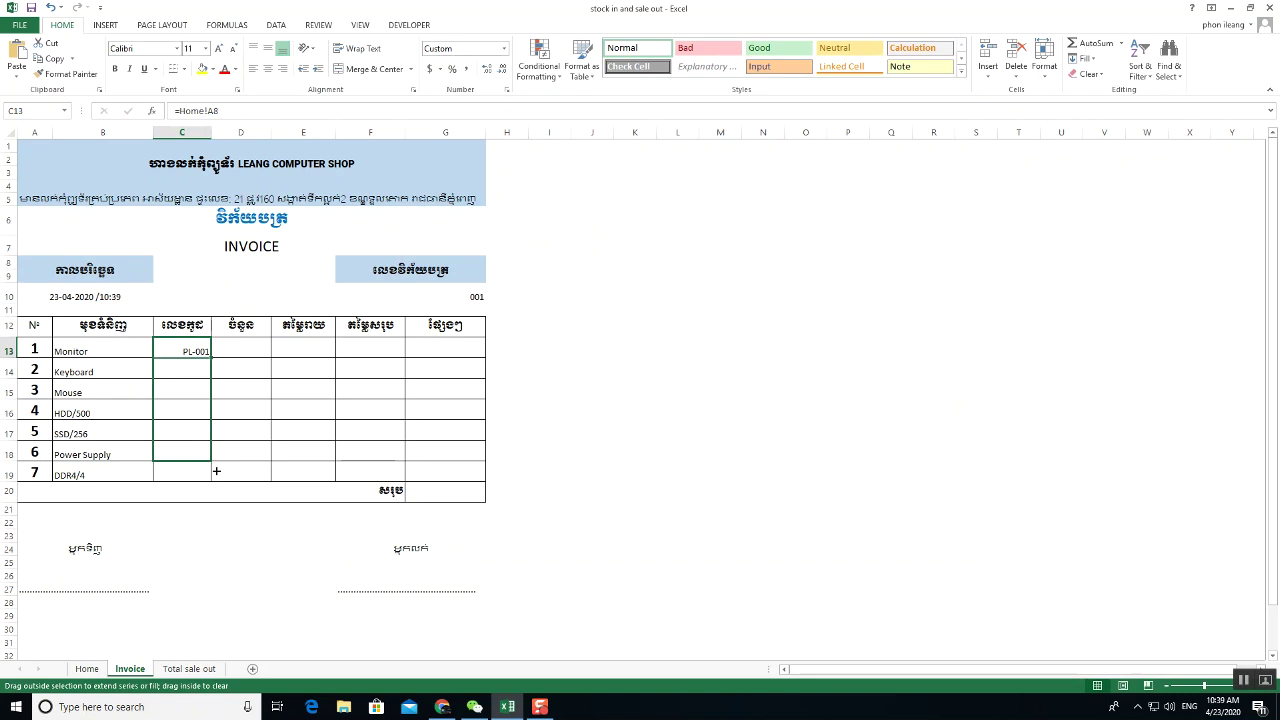
{"action": "left_click_drag", "start_coordinate": [210, 356], "coordinate": [213, 478]}
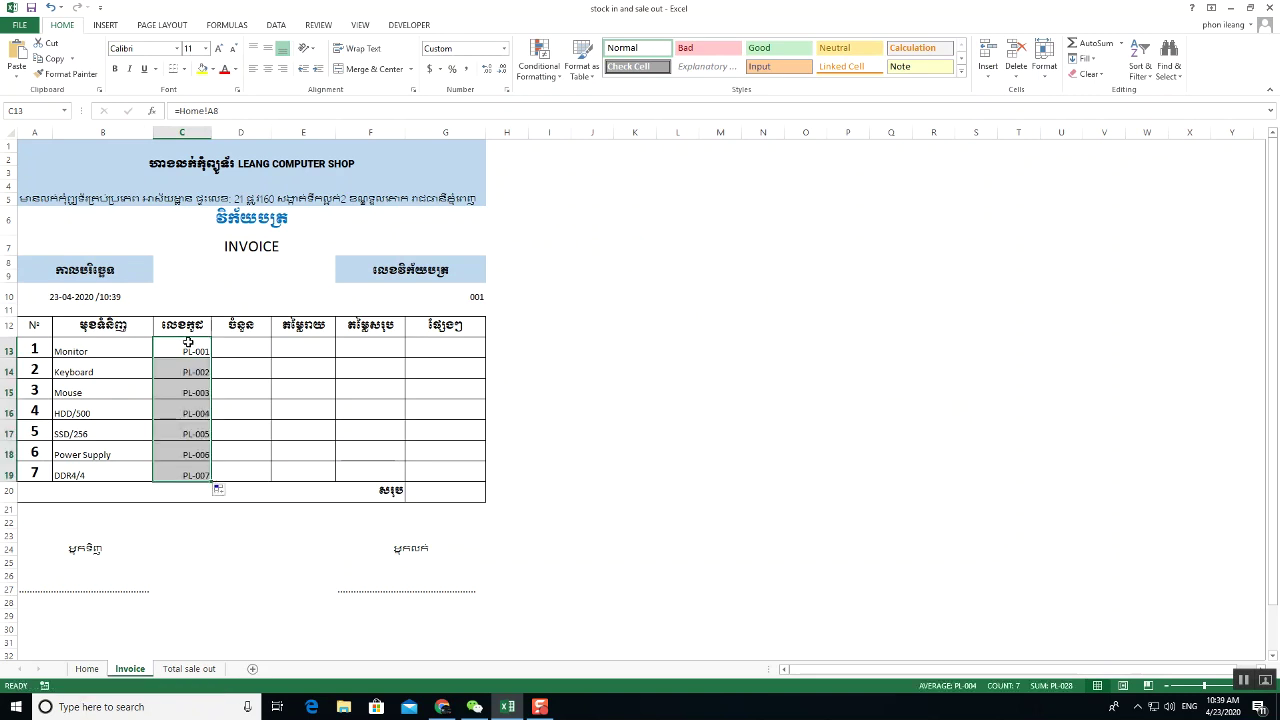
{"action": "left_click", "coordinate": [241, 325]}
{"action": "left_click", "coordinate": [250, 348]}
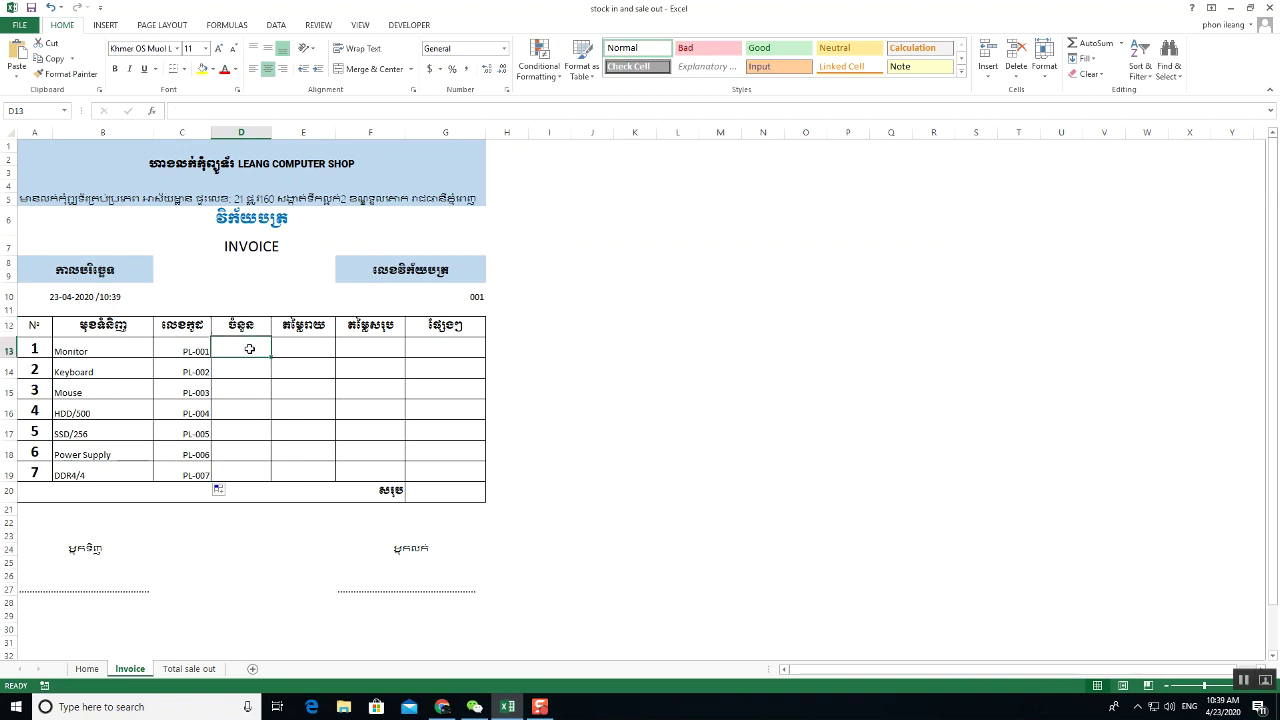
- Enter =Home!K8 in D13 and fill it down to D19, each quantity showing 2
{"action": "left_click", "coordinate": [87, 668]}
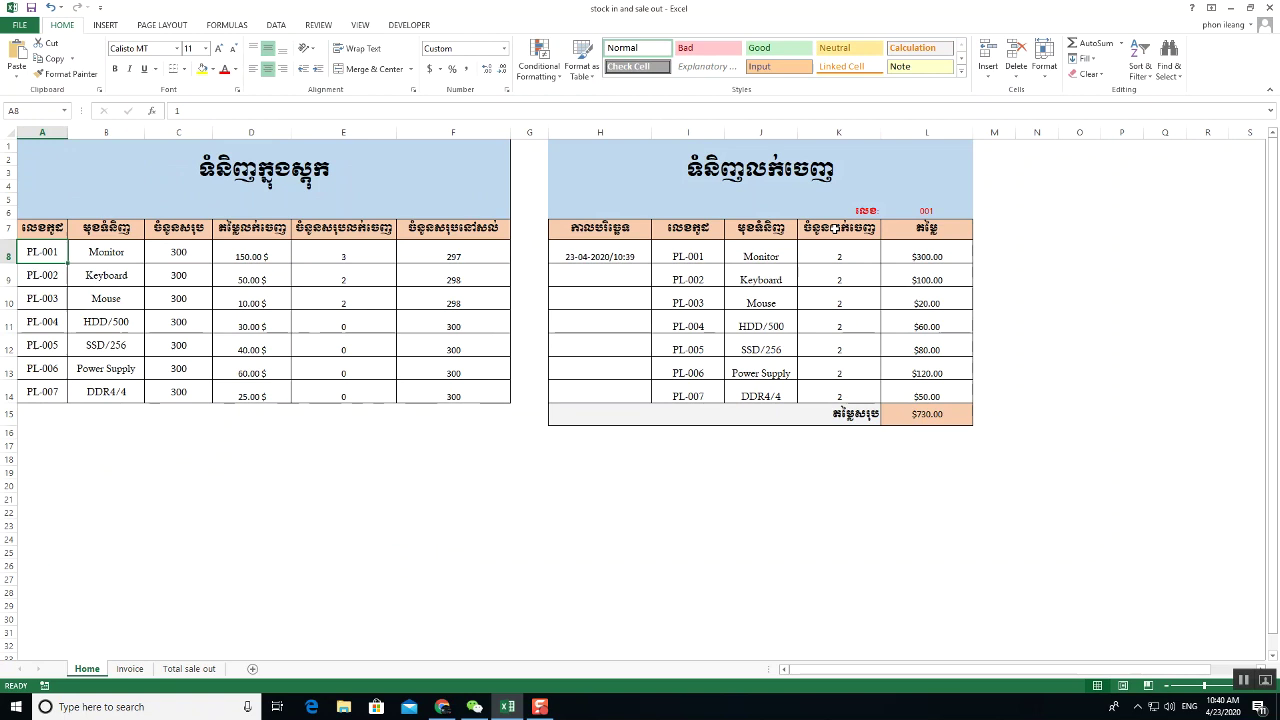
{"action": "left_click", "coordinate": [130, 668]}
{"action": "left_click", "coordinate": [254, 346]}
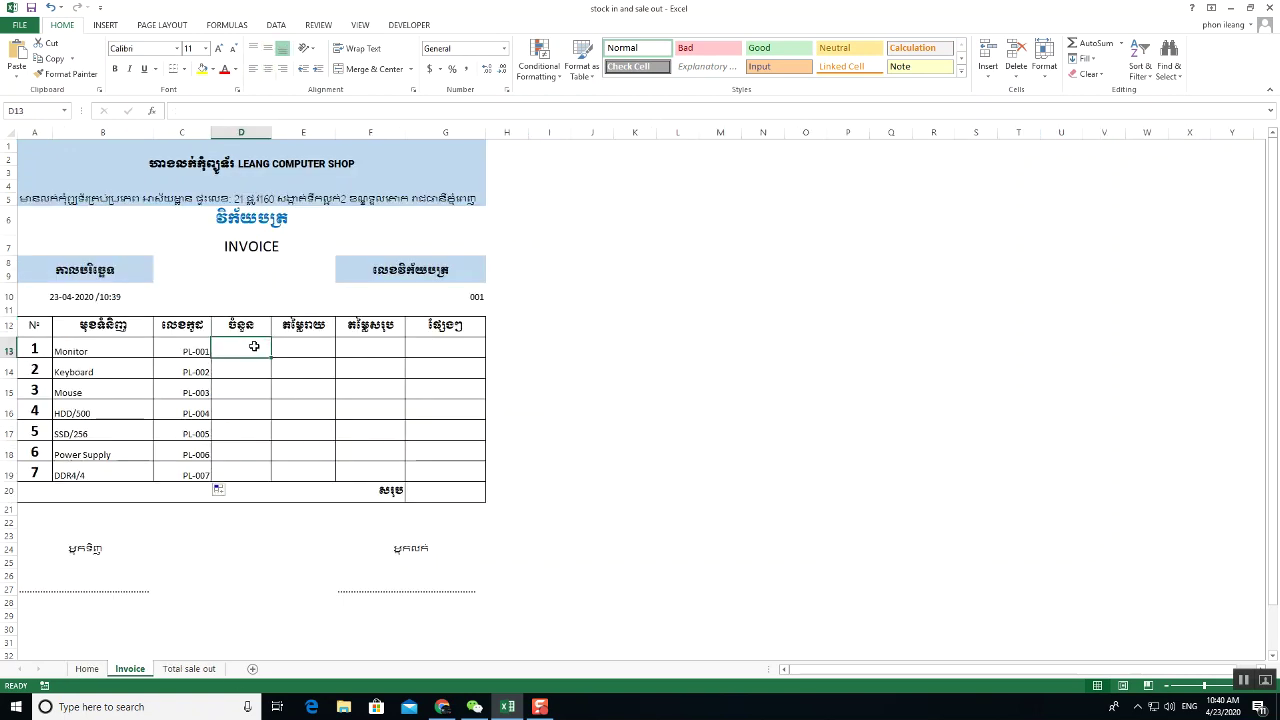
{"action": "type", "text": "="}
{"action": "left_click", "coordinate": [87, 668]}
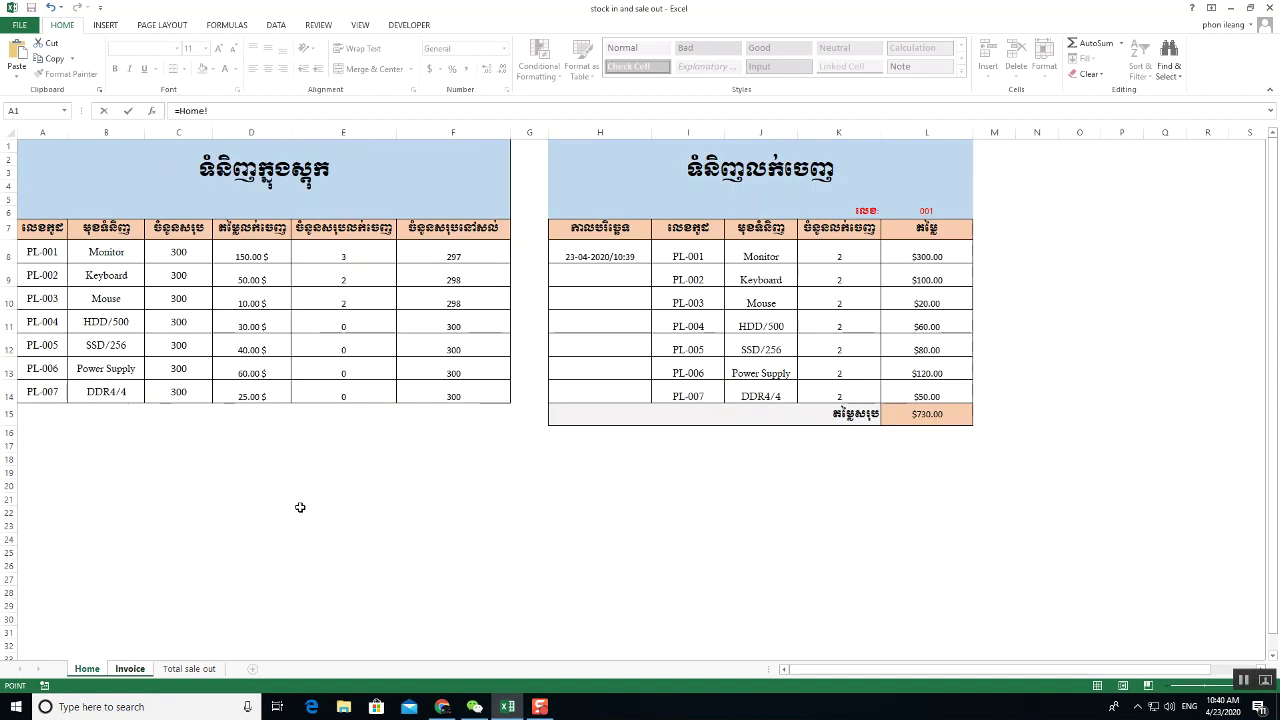
{"action": "left_click", "coordinate": [833, 256]}
{"action": "key", "text": "Return"}
{"action": "left_click", "coordinate": [256, 350]}
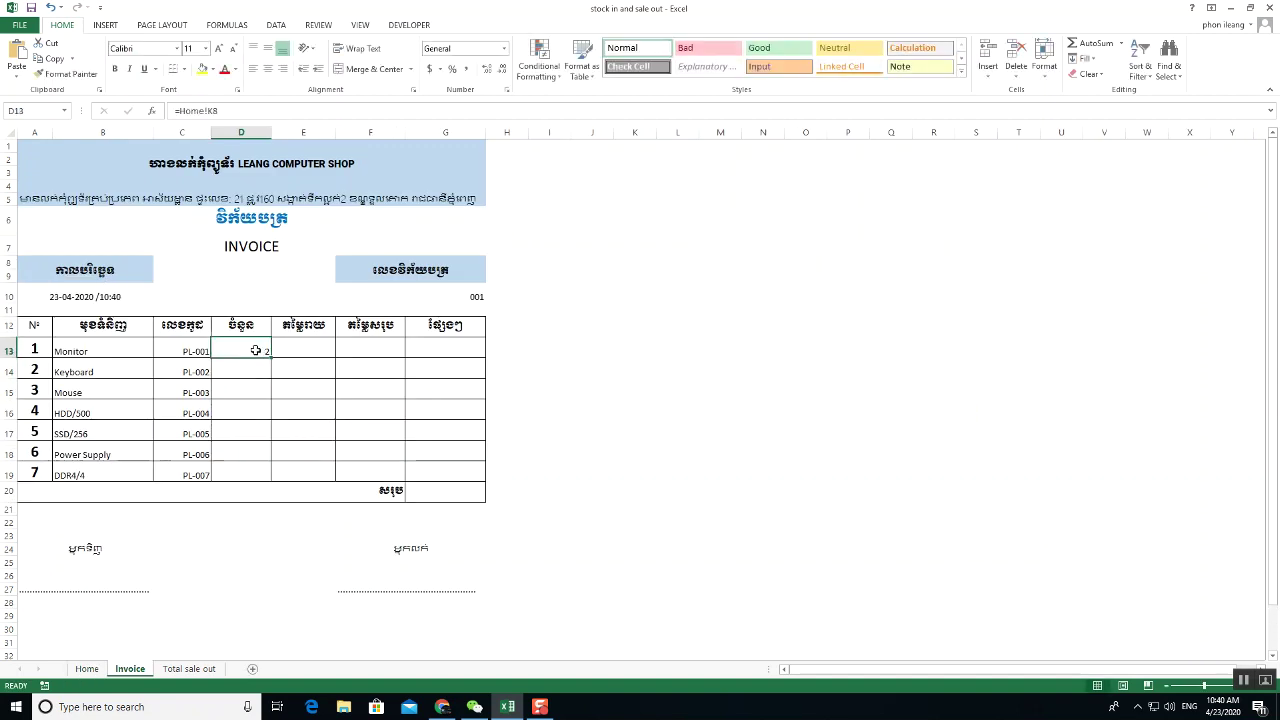
{"action": "left_click_drag", "start_coordinate": [270, 355], "coordinate": [268, 475]}
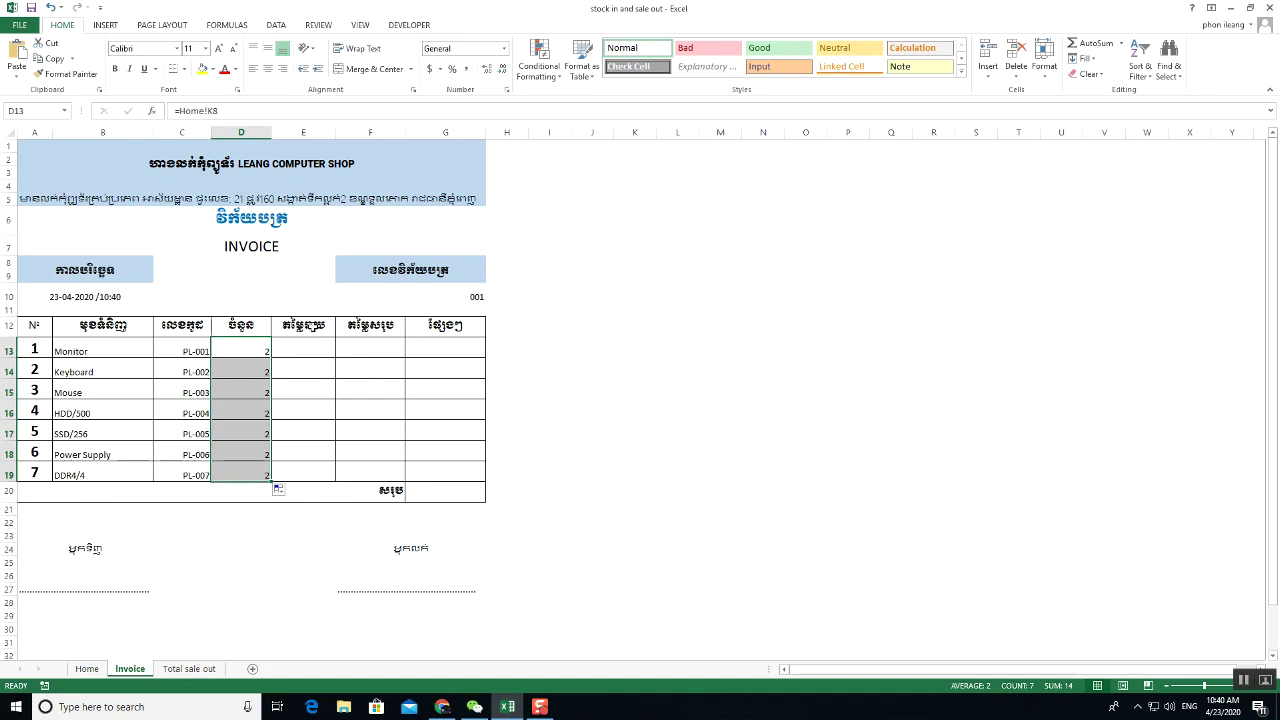
{"action": "left_click", "coordinate": [309, 344]}
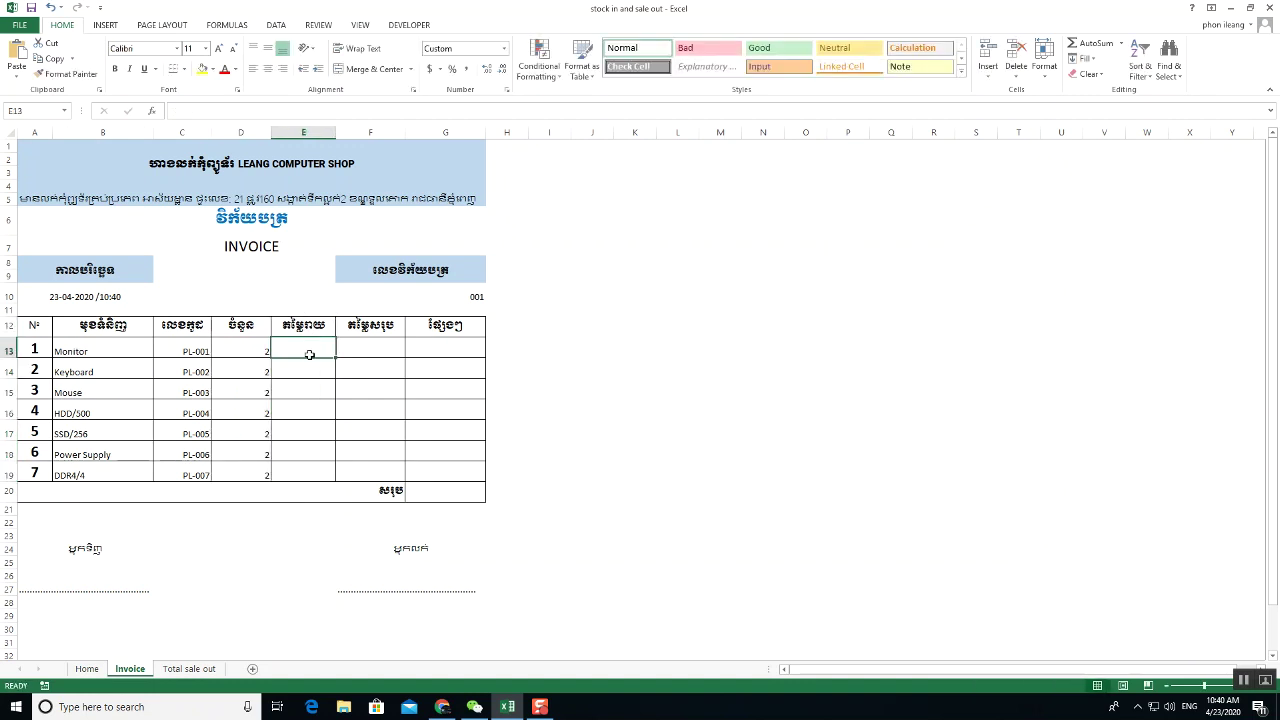
- Enter =Home!D8 in E13 and fill down to E19, showing 150.00 $ to 25.00 $
{"action": "left_click", "coordinate": [87, 669]}
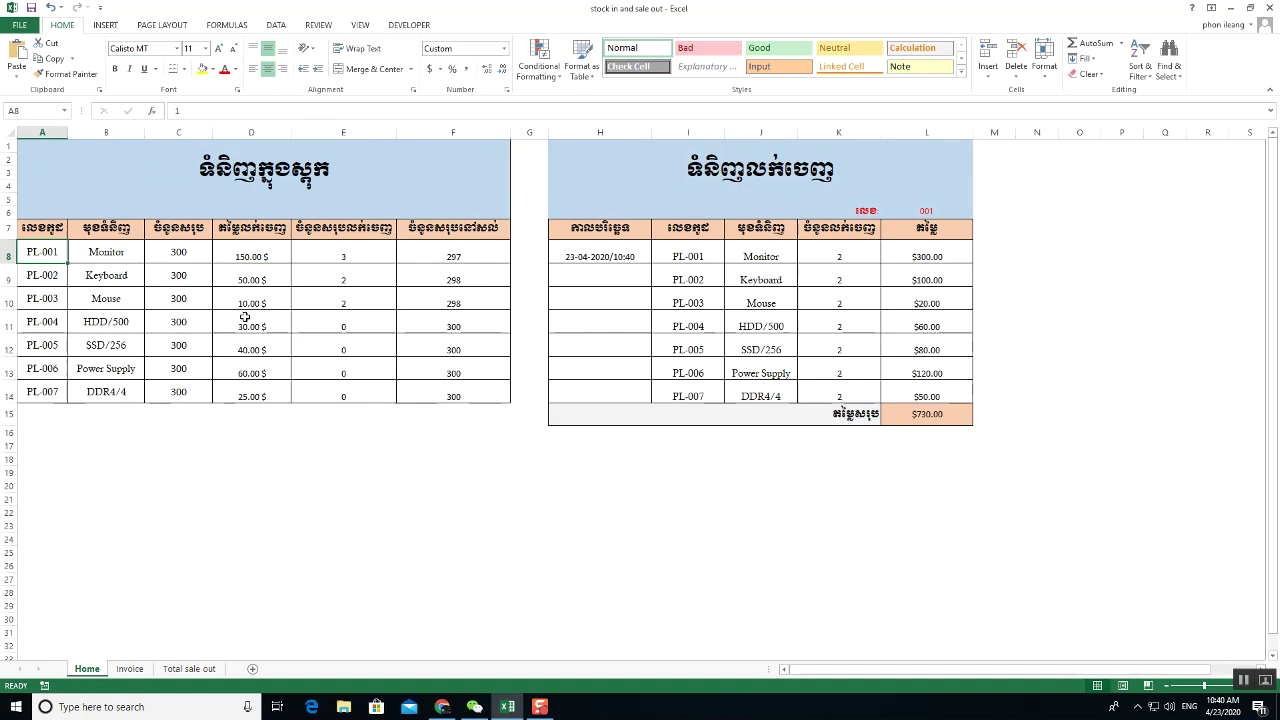
{"action": "left_click_drag", "start_coordinate": [260, 262], "coordinate": [251, 396]}
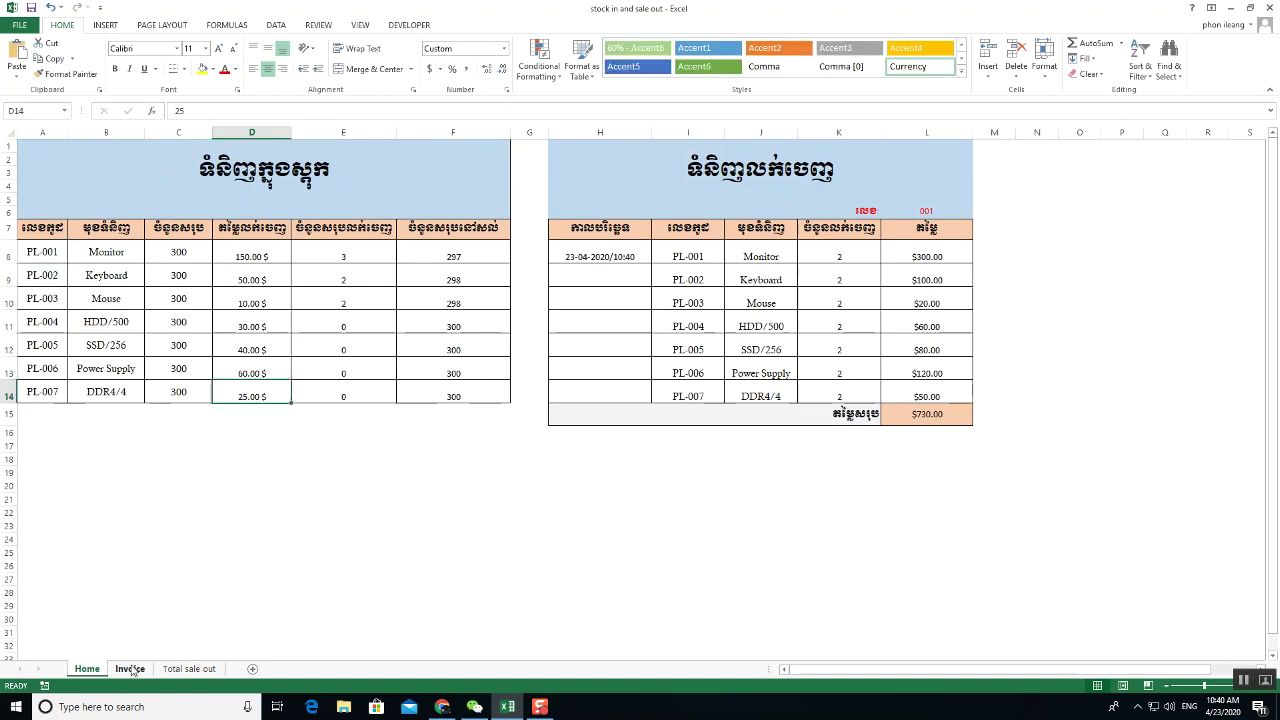
{"action": "left_click", "coordinate": [130, 669]}
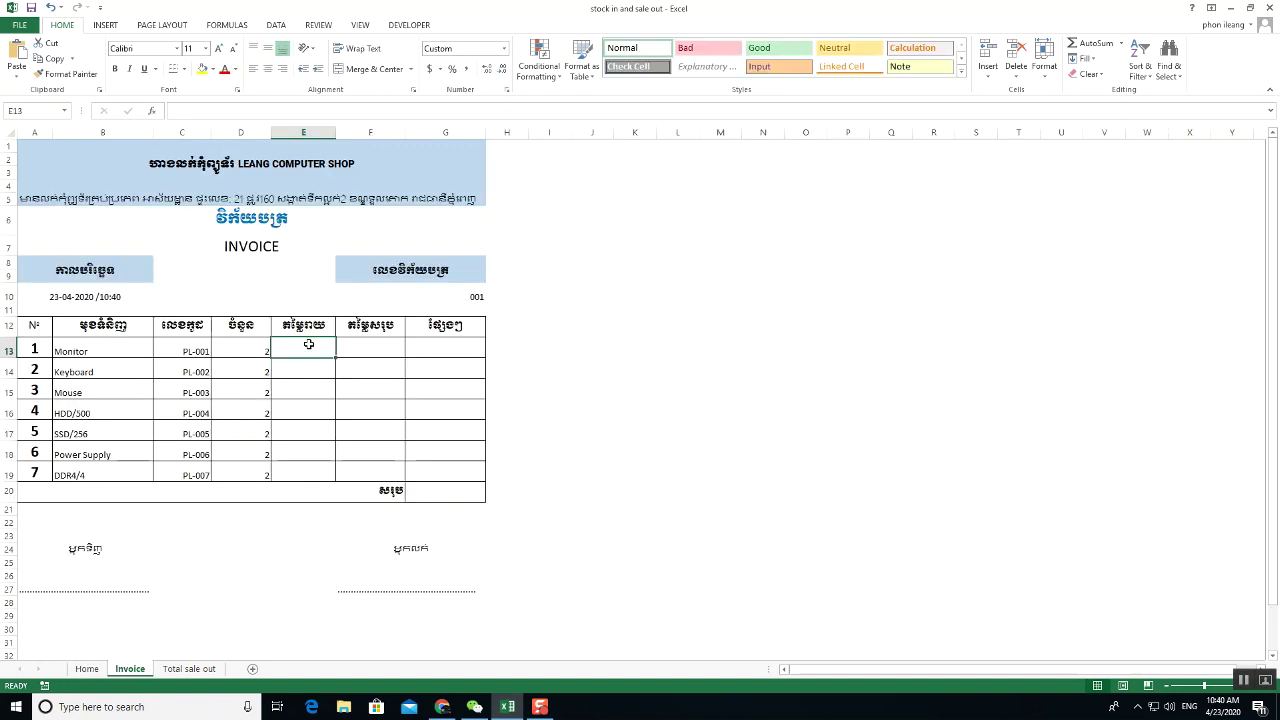
{"action": "type", "text": "="}
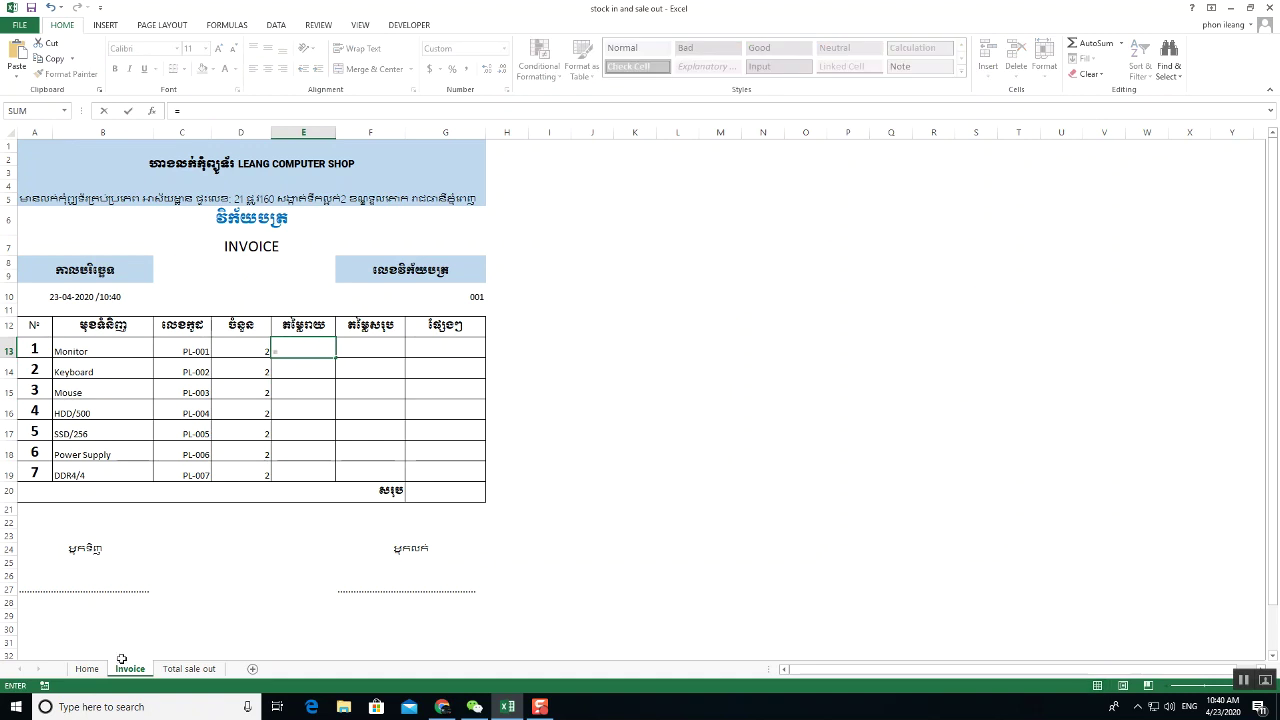
{"action": "left_click", "coordinate": [87, 669]}
{"action": "left_click", "coordinate": [257, 254]}
{"action": "key", "text": "Return"}
{"action": "left_click", "coordinate": [322, 352]}
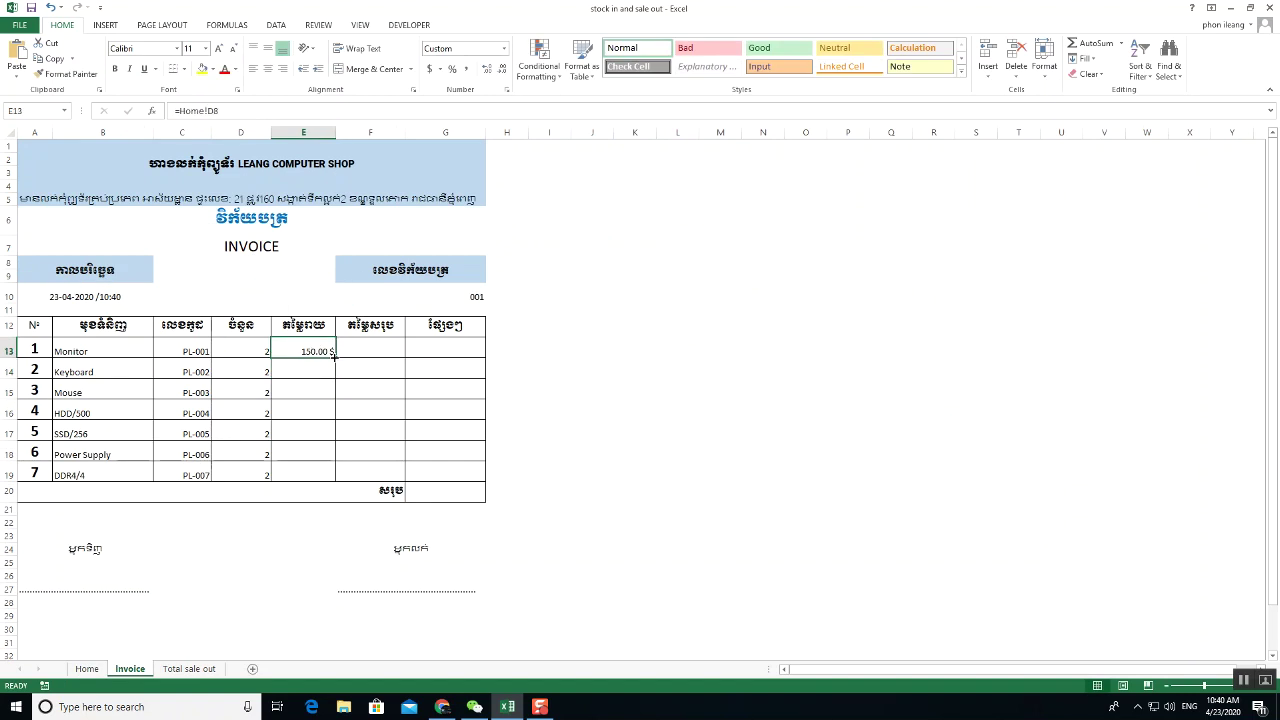
{"action": "left_click_drag", "start_coordinate": [335, 357], "coordinate": [340, 481]}
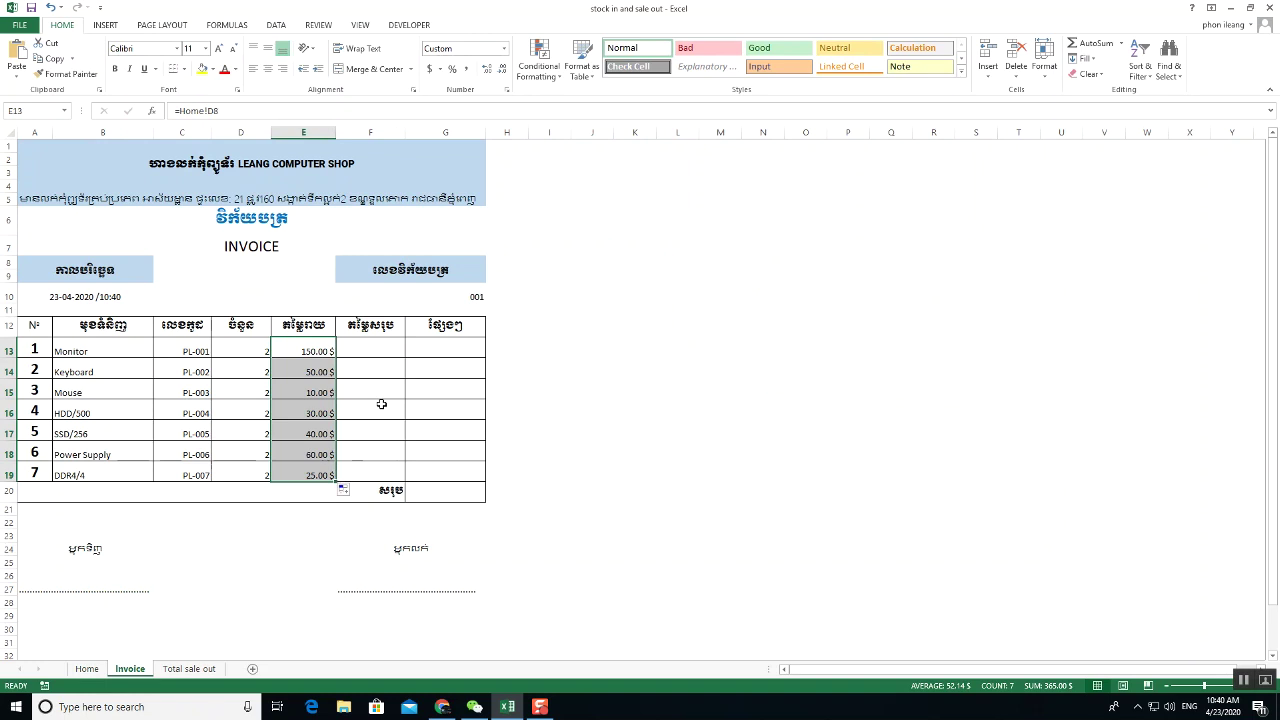
{"action": "left_click", "coordinate": [357, 325]}
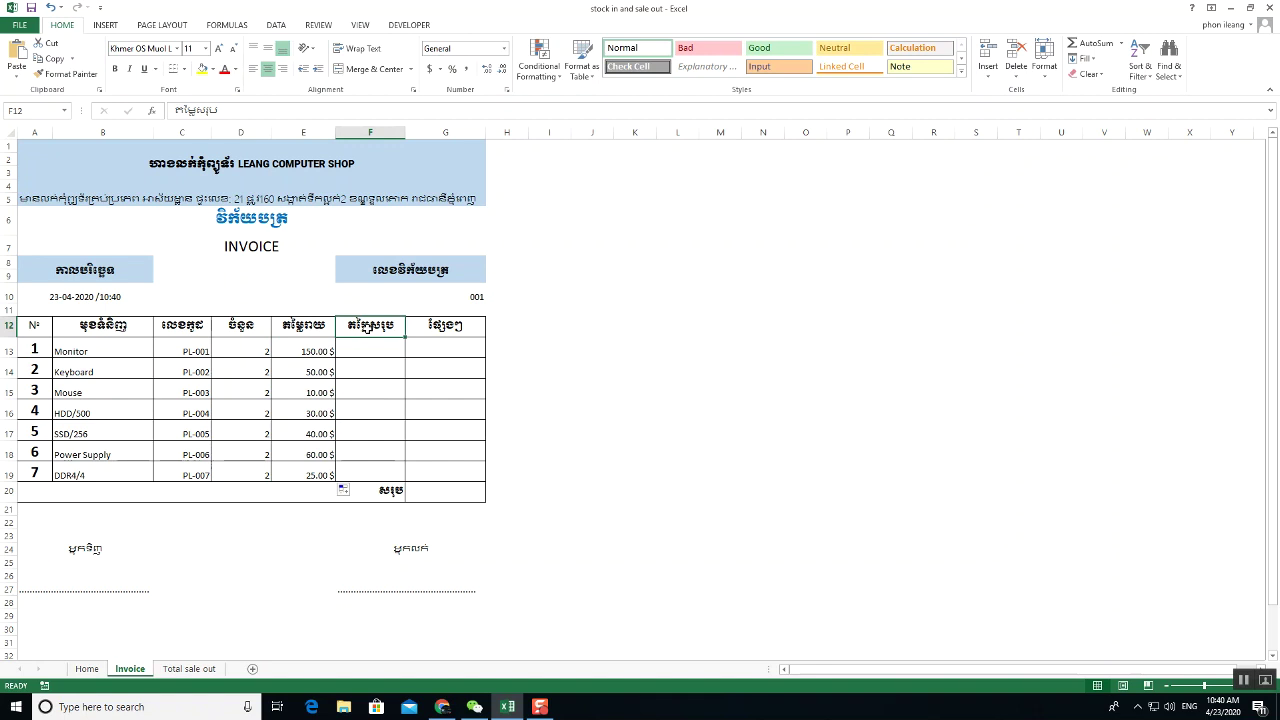
- Enter =E13*D13 in F13 and fill down to F19, giving totals $300.00 to $50.00
{"action": "left_click", "coordinate": [368, 350]}
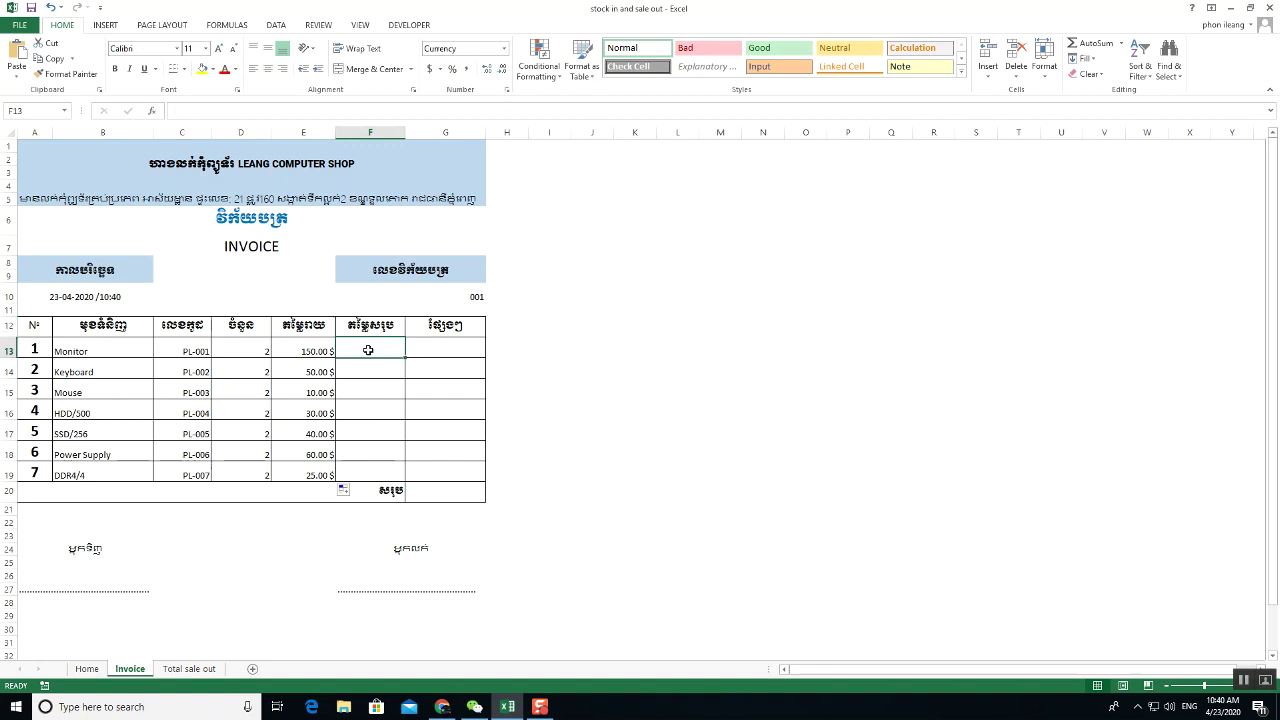
{"action": "type", "text": "="}
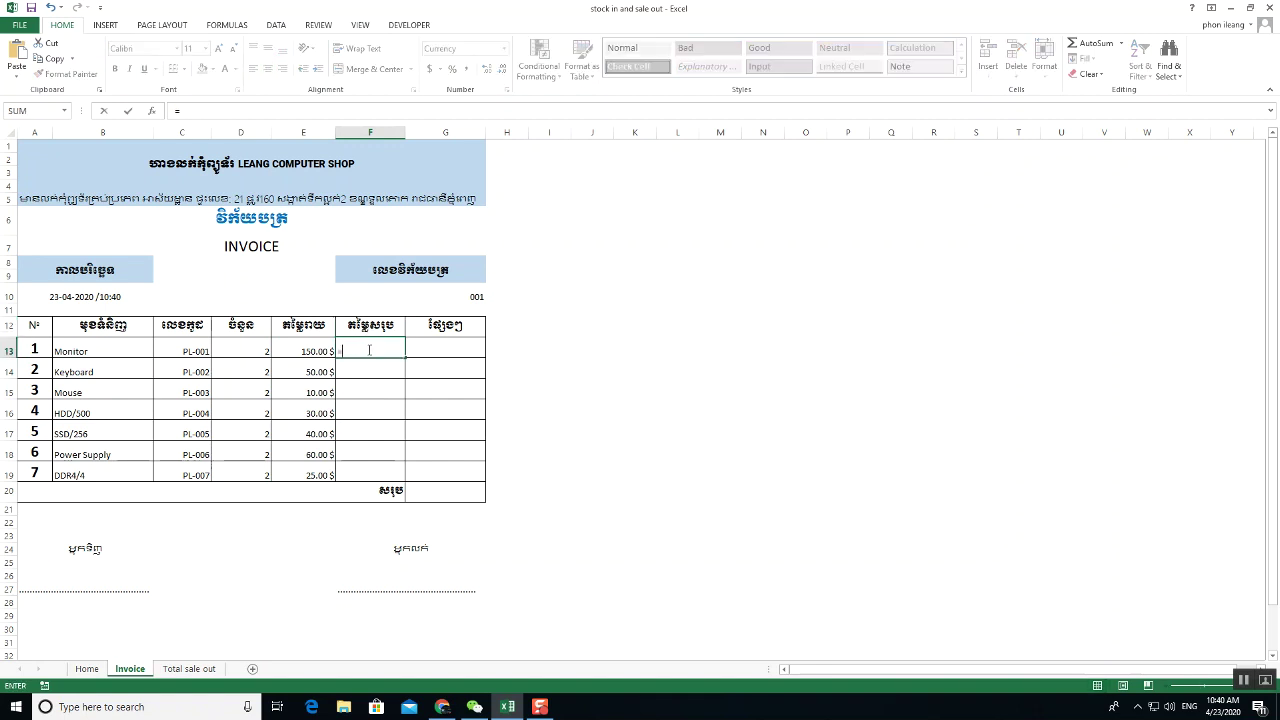
{"action": "left_click", "coordinate": [318, 351]}
{"action": "type", "text": "*"}
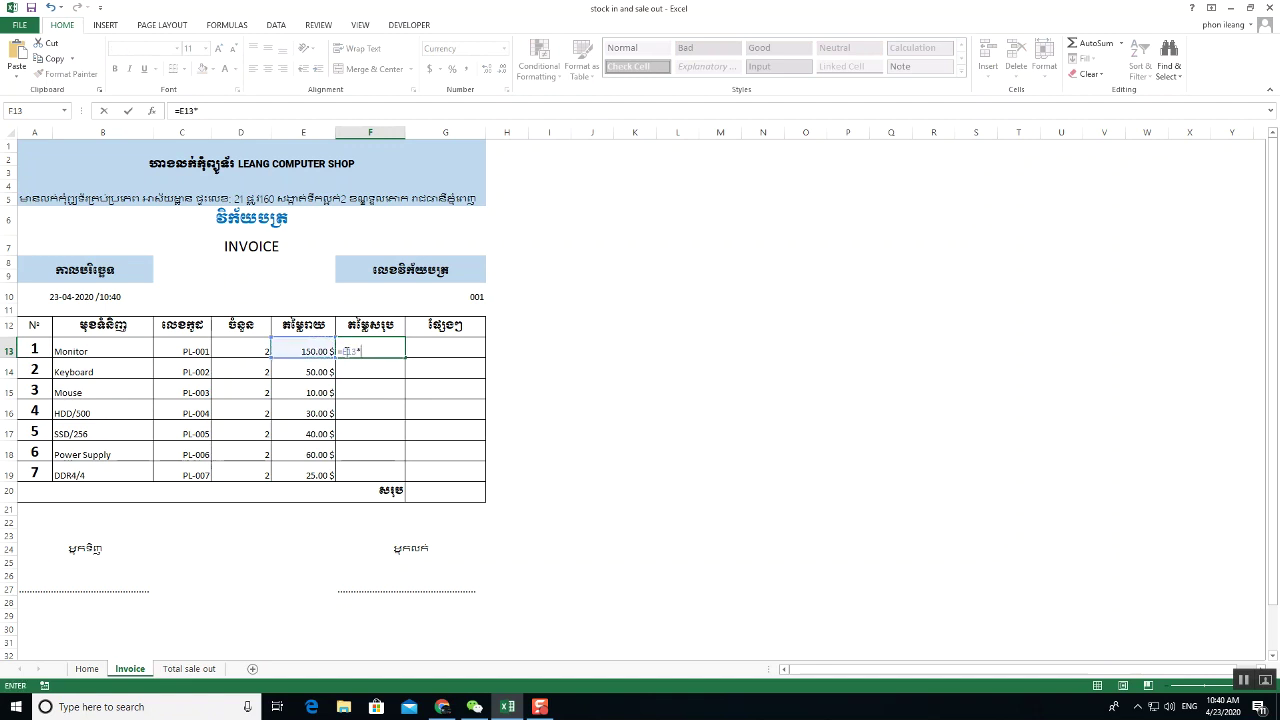
{"action": "left_click", "coordinate": [250, 350]}
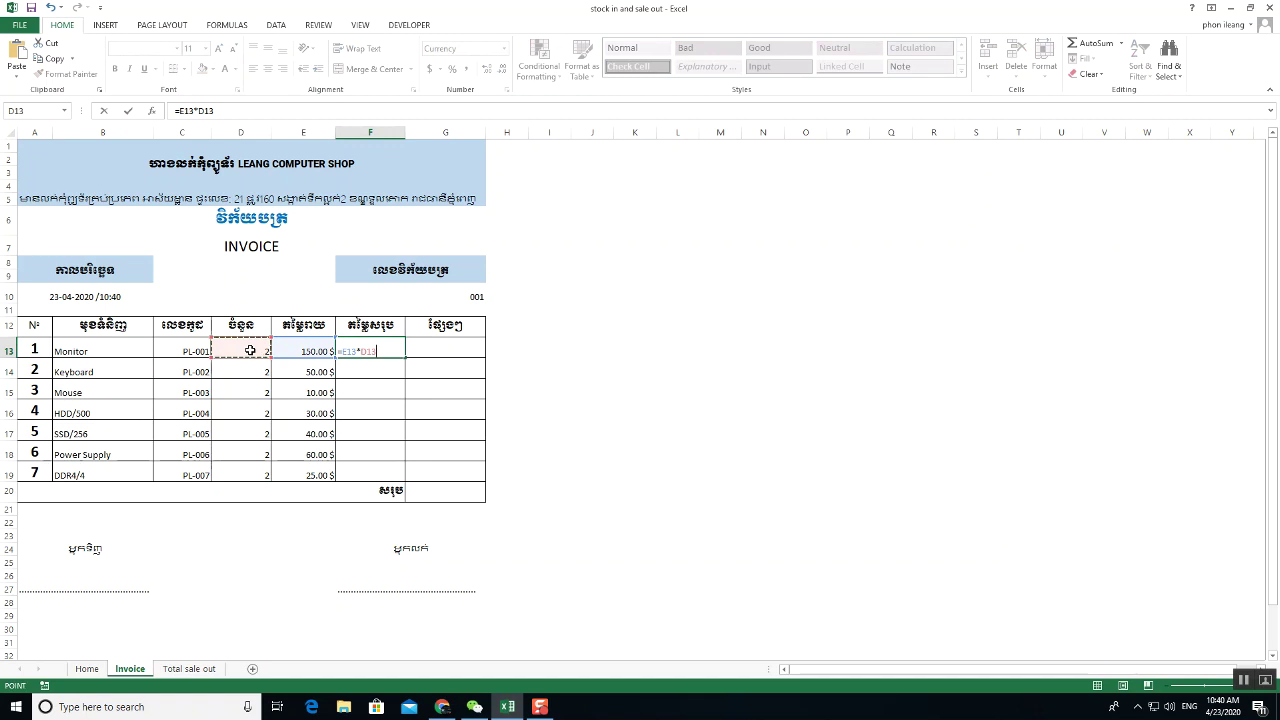
{"action": "key", "text": "Return"}
{"action": "key", "text": "Return"}
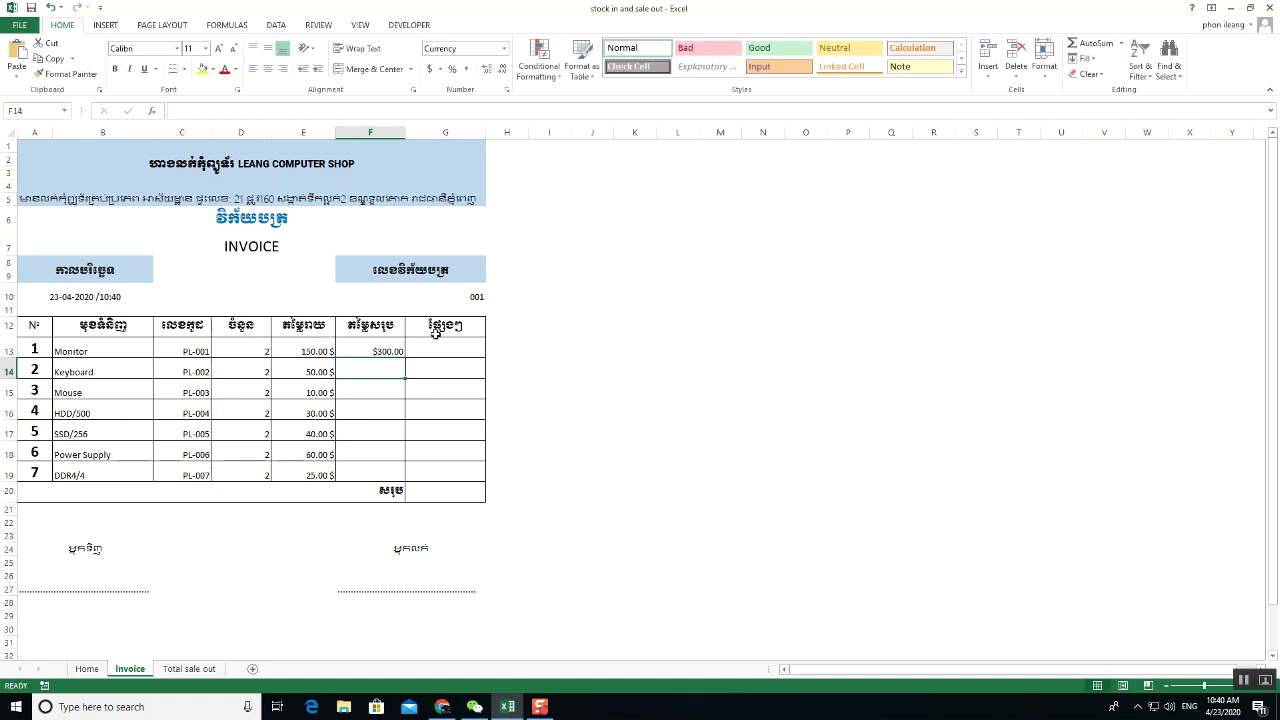
{"action": "left_click", "coordinate": [390, 351]}
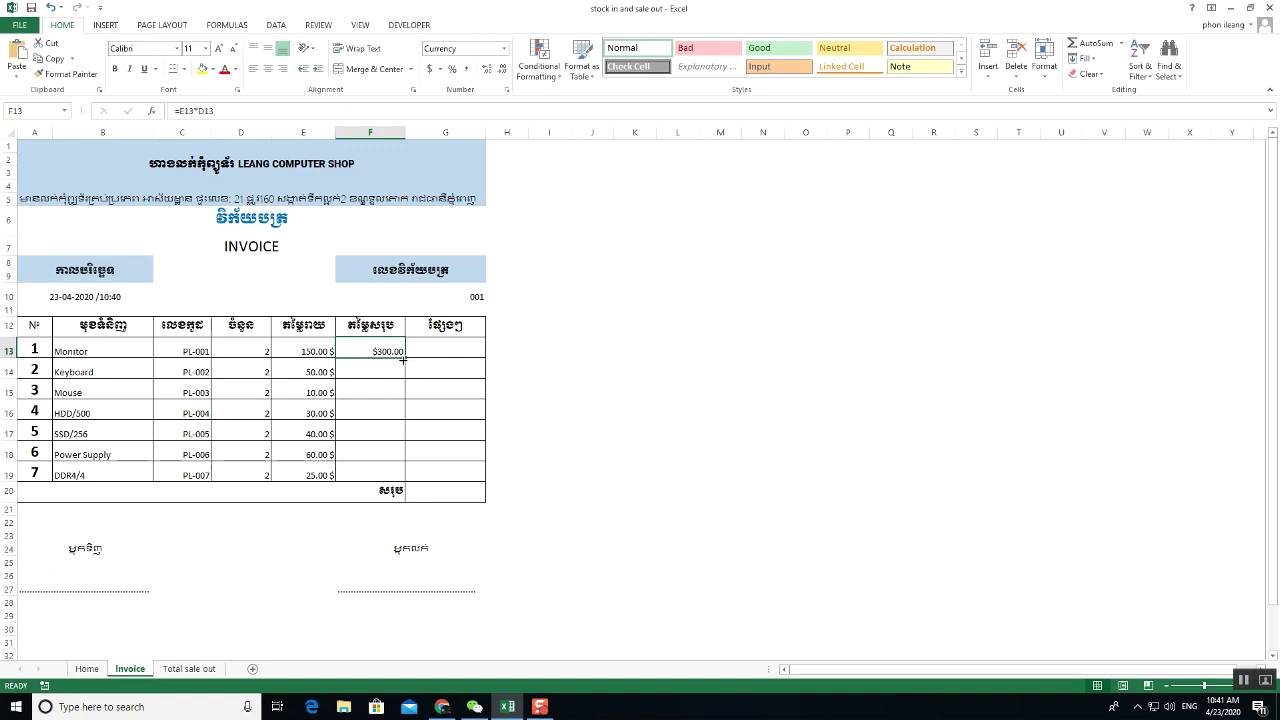
{"action": "left_click_drag", "start_coordinate": [405, 357], "coordinate": [405, 476]}
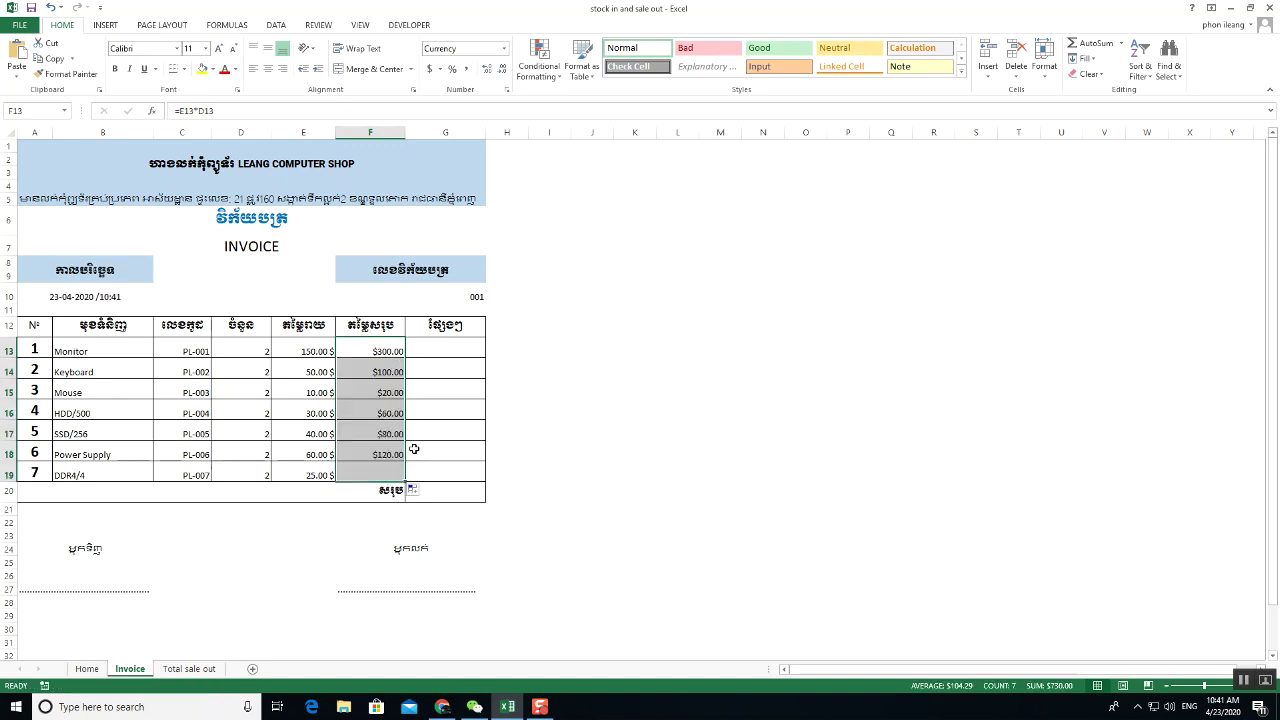
{"action": "scroll", "coordinate": [378, 411], "scroll_direction": "down", "scroll_amount": 2}
{"action": "scroll", "coordinate": [378, 411], "scroll_direction": "up", "scroll_amount": 2}
{"action": "left_click", "coordinate": [373, 370]}
- Apply Center and Middle Align to the item range B13:F19
{"action": "left_click_drag", "start_coordinate": [101, 351], "coordinate": [380, 475]}
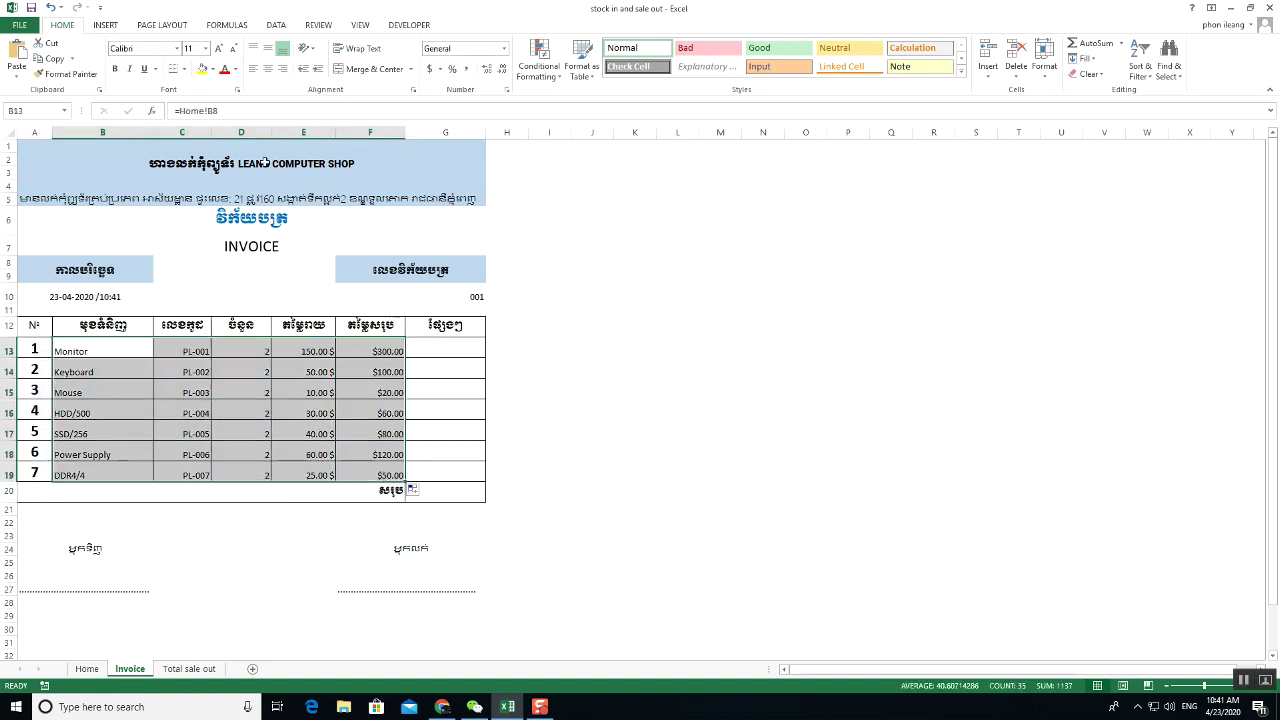
{"action": "left_click", "coordinate": [267, 68]}
{"action": "left_click", "coordinate": [267, 48]}
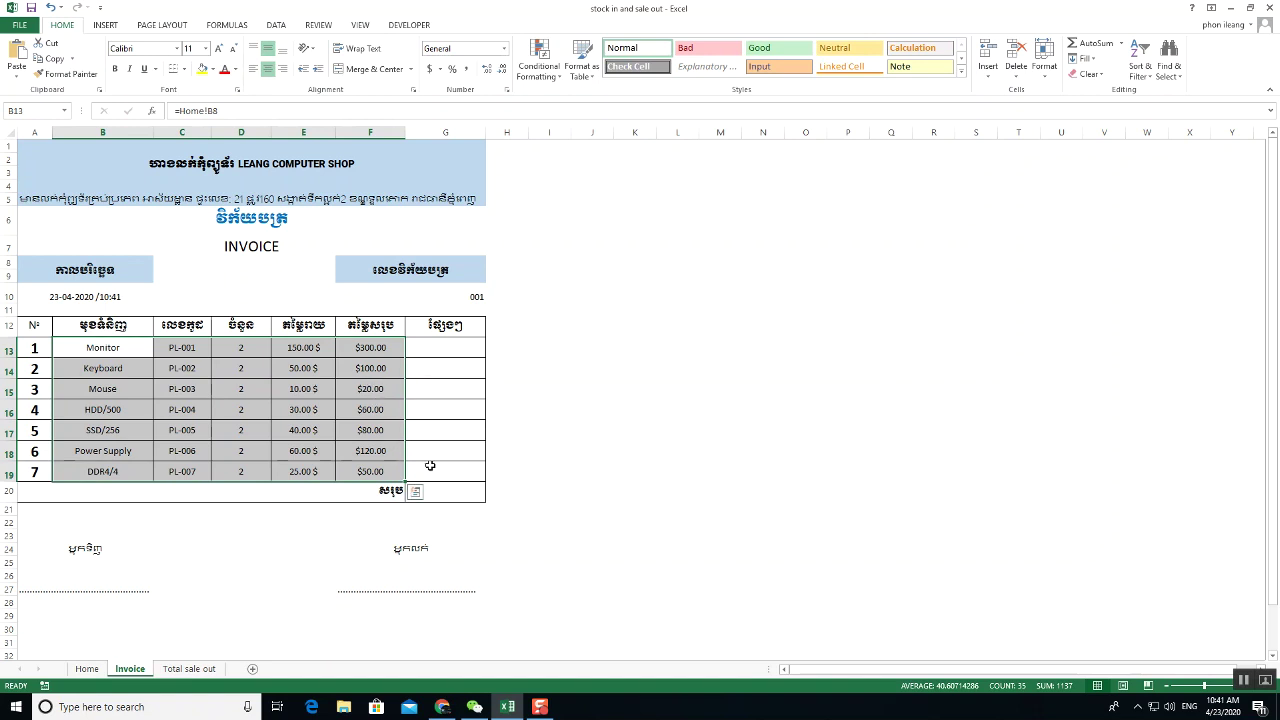
{"action": "left_click", "coordinate": [444, 500]}
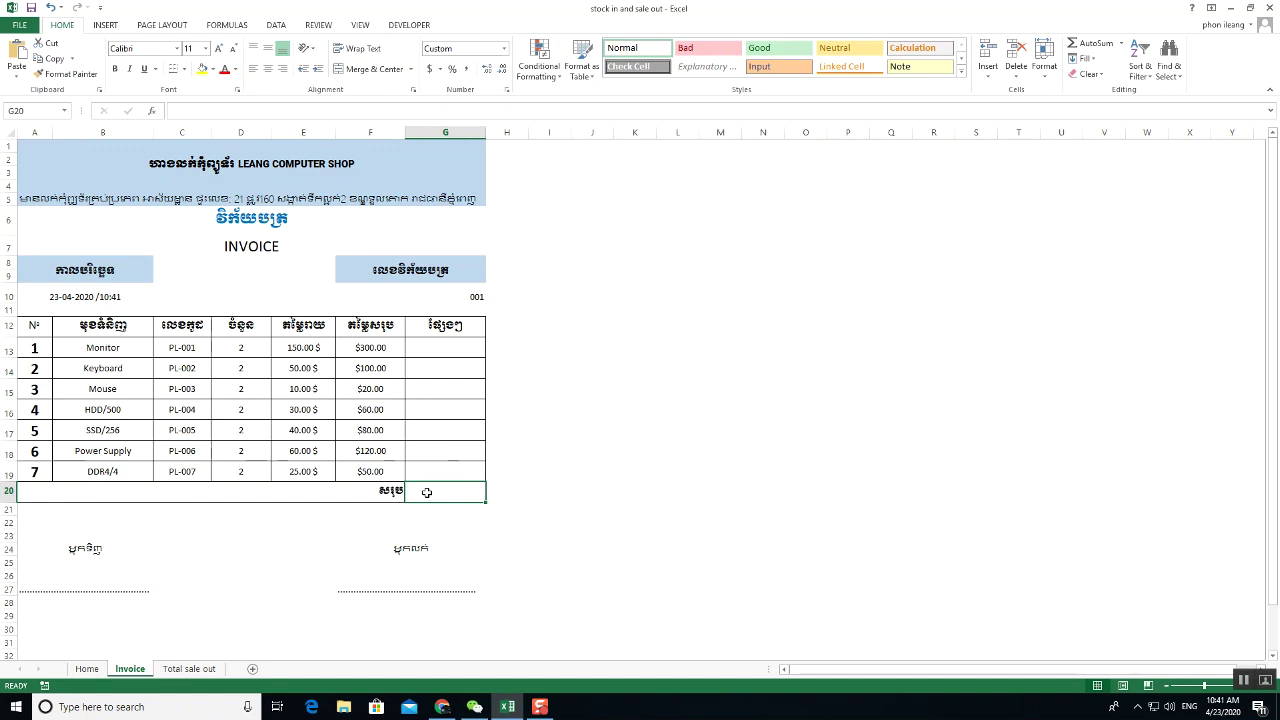
- Enter =Home!L15 in G20 so the invoice total shows 730.00 $
{"action": "left_click", "coordinate": [87, 668]}
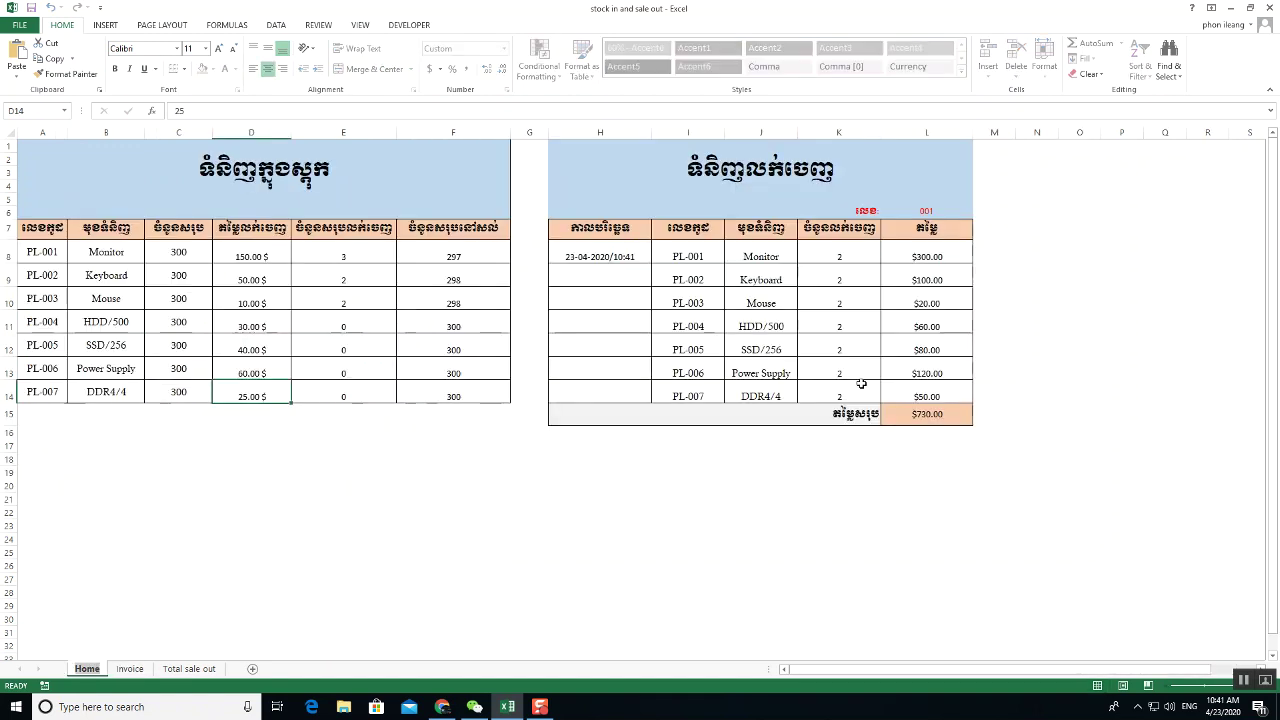
{"action": "left_click", "coordinate": [909, 414]}
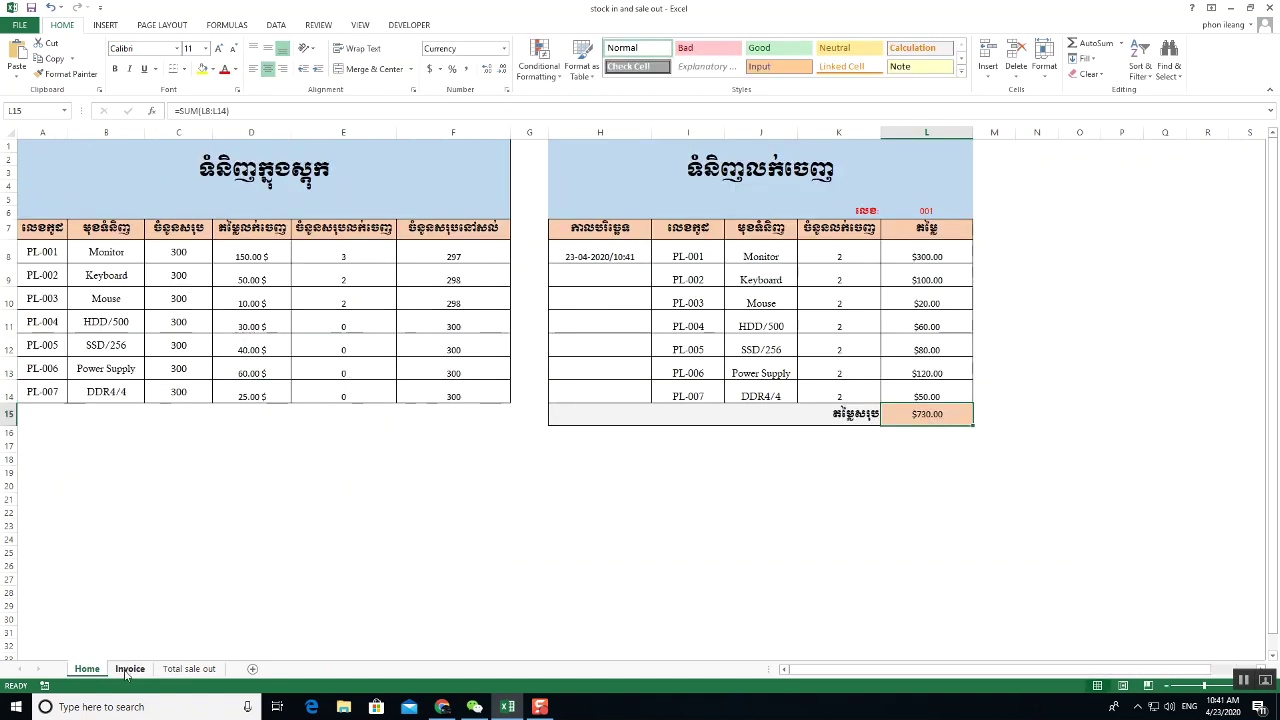
{"action": "left_click", "coordinate": [129, 668]}
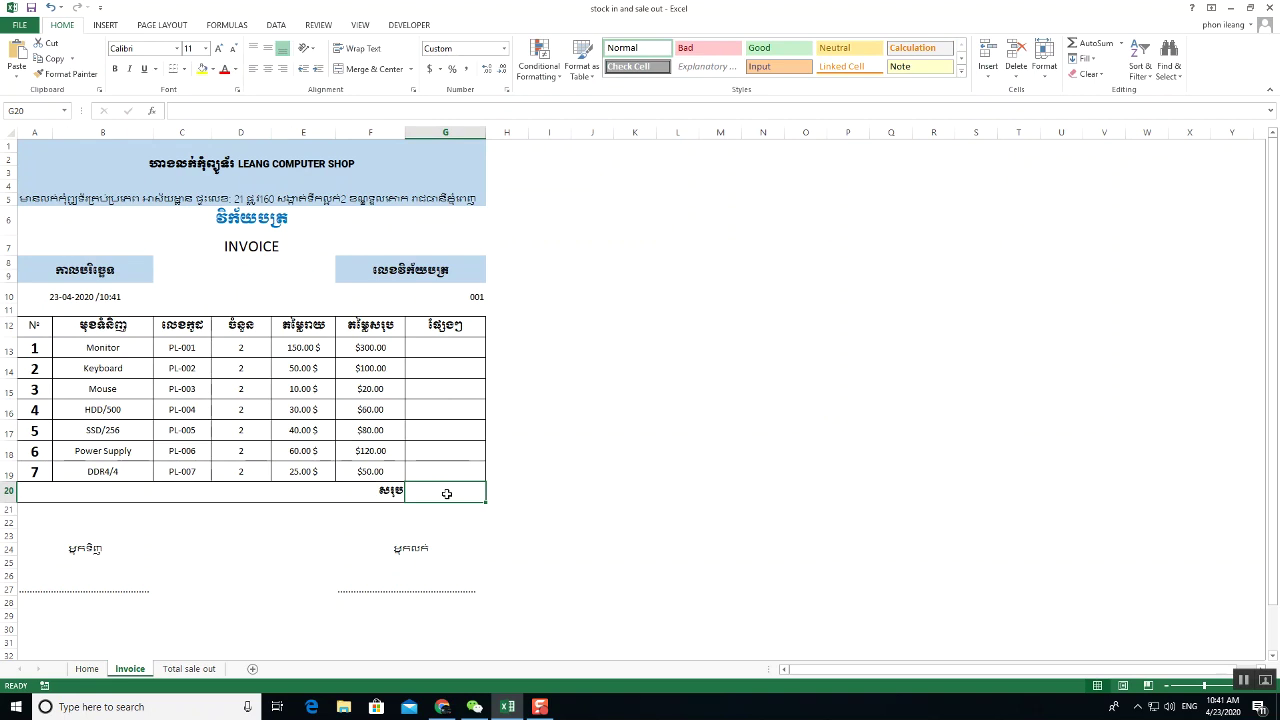
{"action": "type", "text": "="}
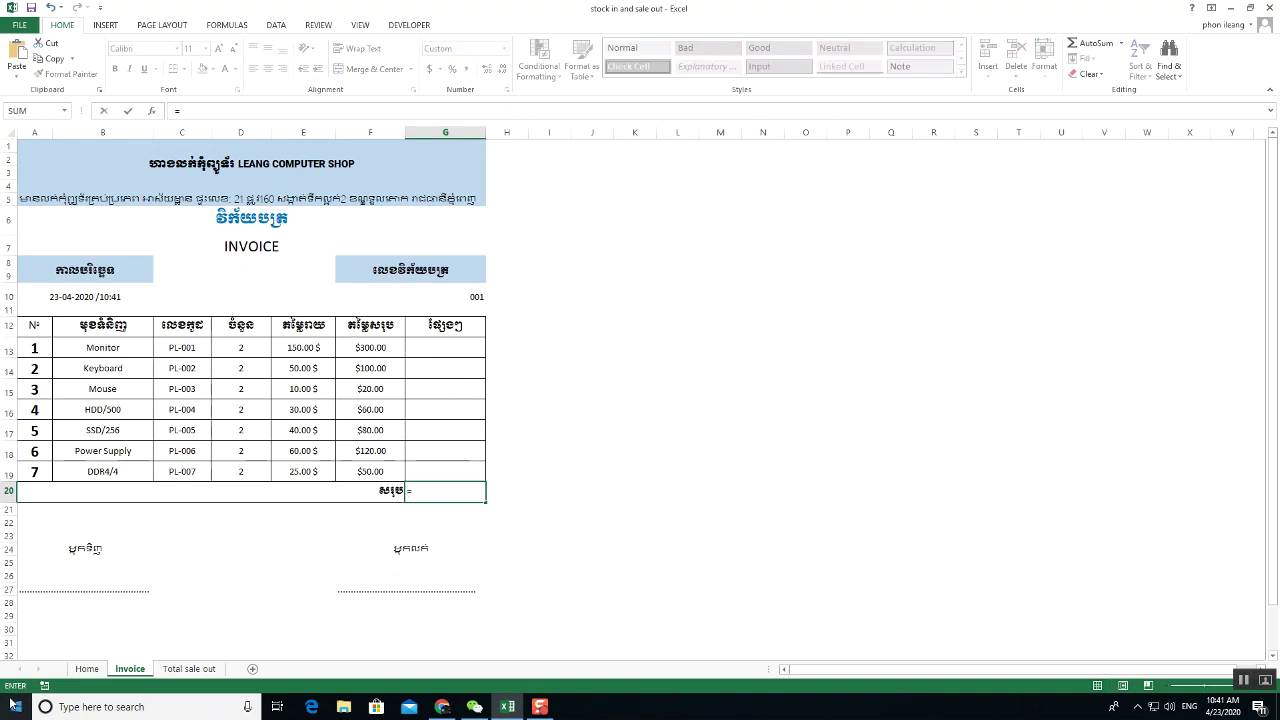
{"action": "left_click", "coordinate": [90, 668]}
{"action": "left_click", "coordinate": [927, 413]}
{"action": "key", "text": "Return"}
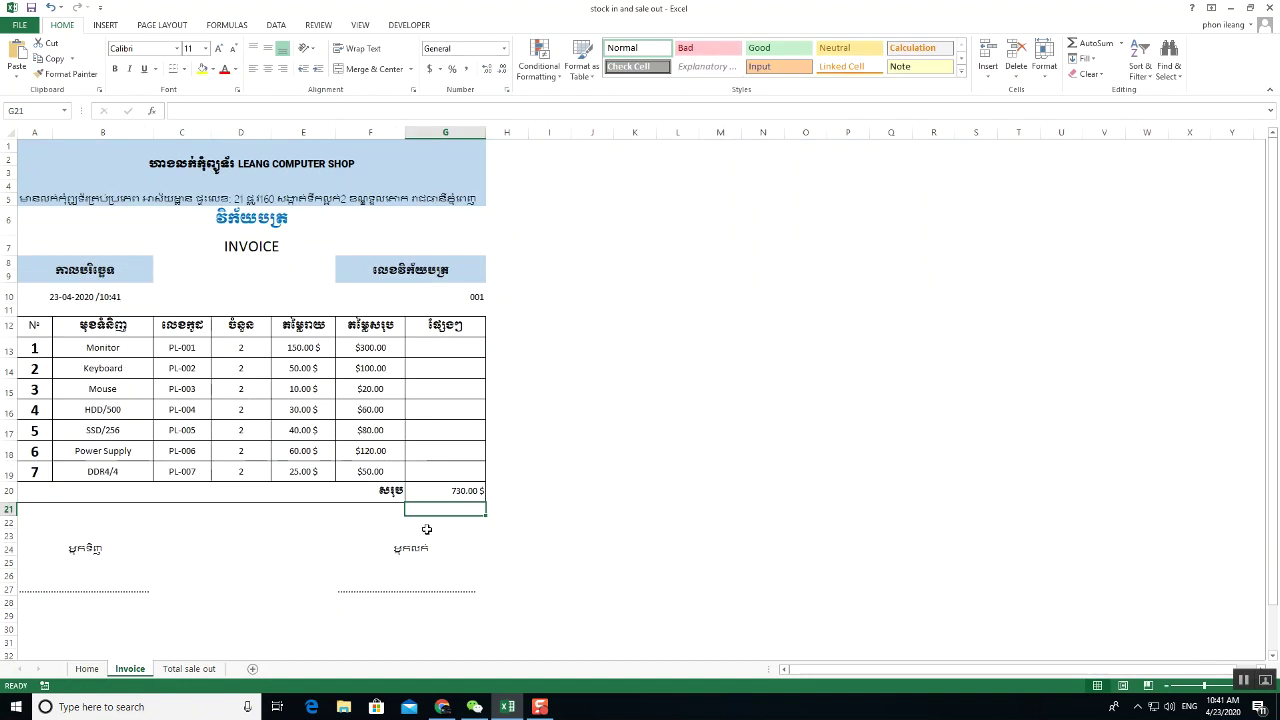
{"action": "left_click", "coordinate": [458, 491]}
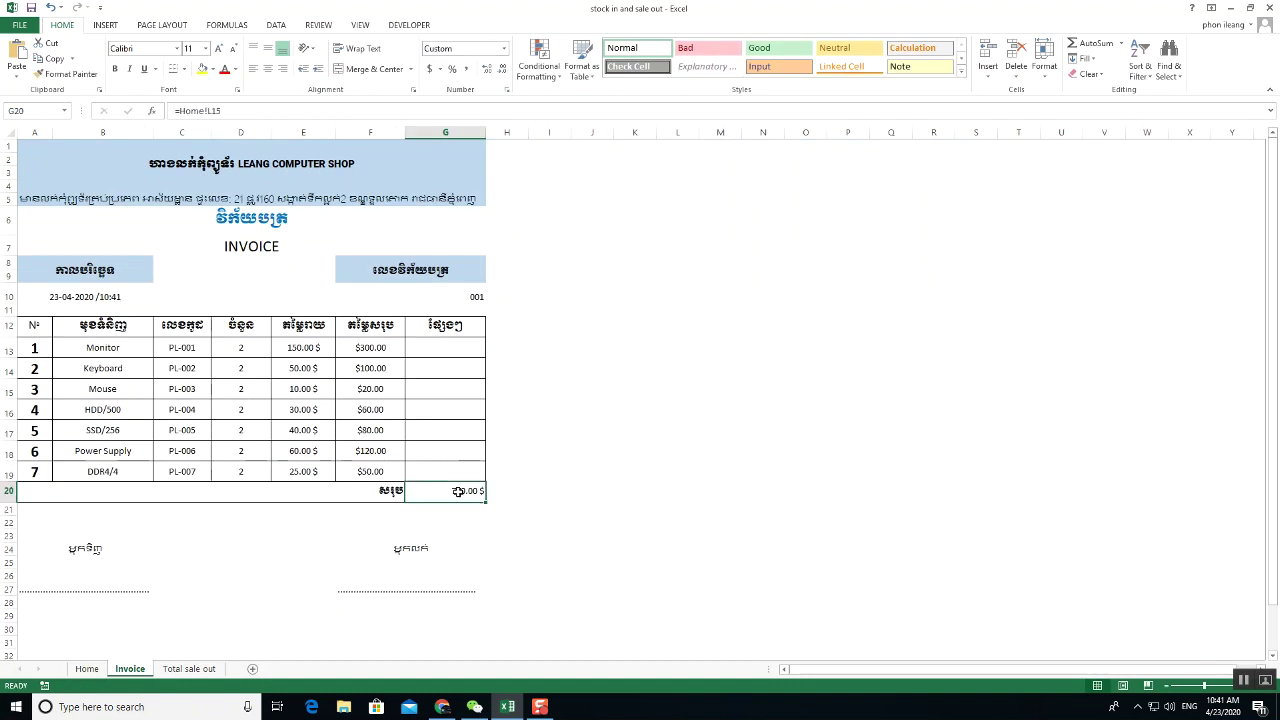
{"action": "scroll", "coordinate": [709, 329], "scroll_direction": "down", "scroll_amount": 2}
{"action": "scroll", "coordinate": [634, 349], "scroll_direction": "up", "scroll_amount": 2}
{"action": "left_click", "coordinate": [603, 354]}
{"action": "left_click", "coordinate": [455, 389]}
{"action": "left_click", "coordinate": [600, 276]}
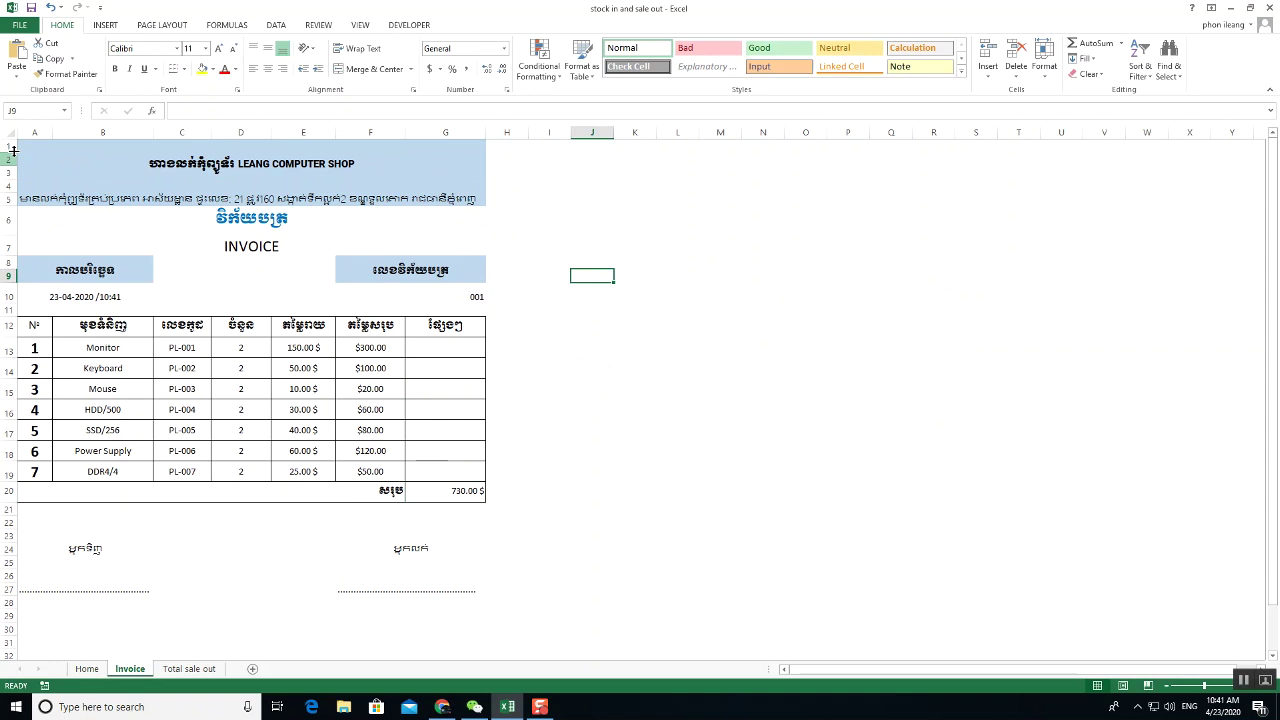
- Set the invoice block A1:G34 to Locked and Hidden in Format Cells protection
{"action": "left_click_drag", "start_coordinate": [22, 143], "coordinate": [223, 652]}
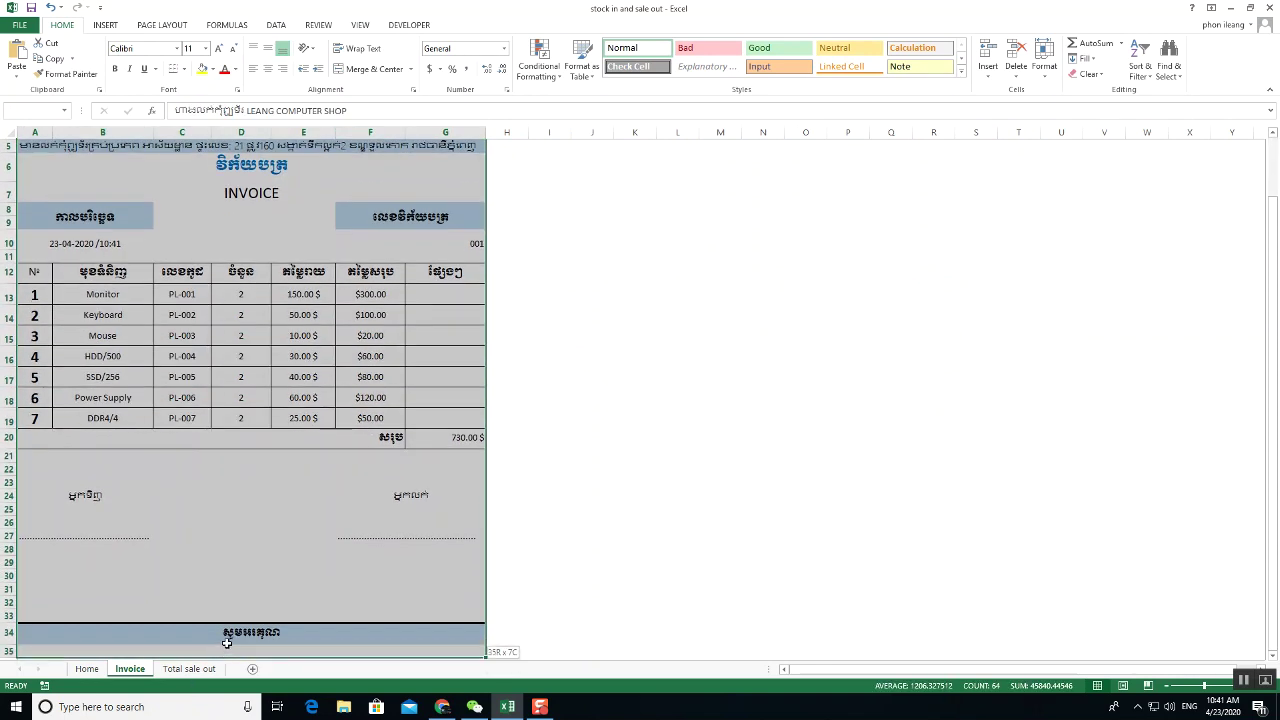
{"action": "right_click", "coordinate": [203, 294]}
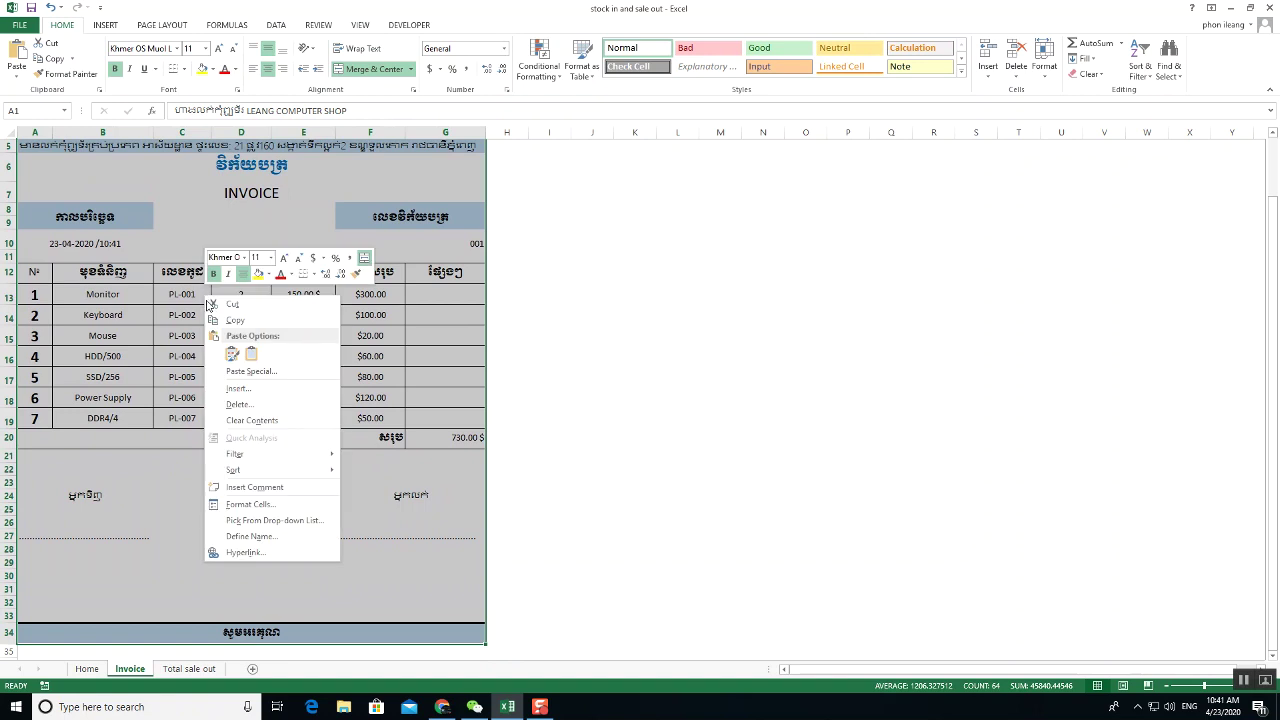
{"action": "left_click", "coordinate": [249, 505]}
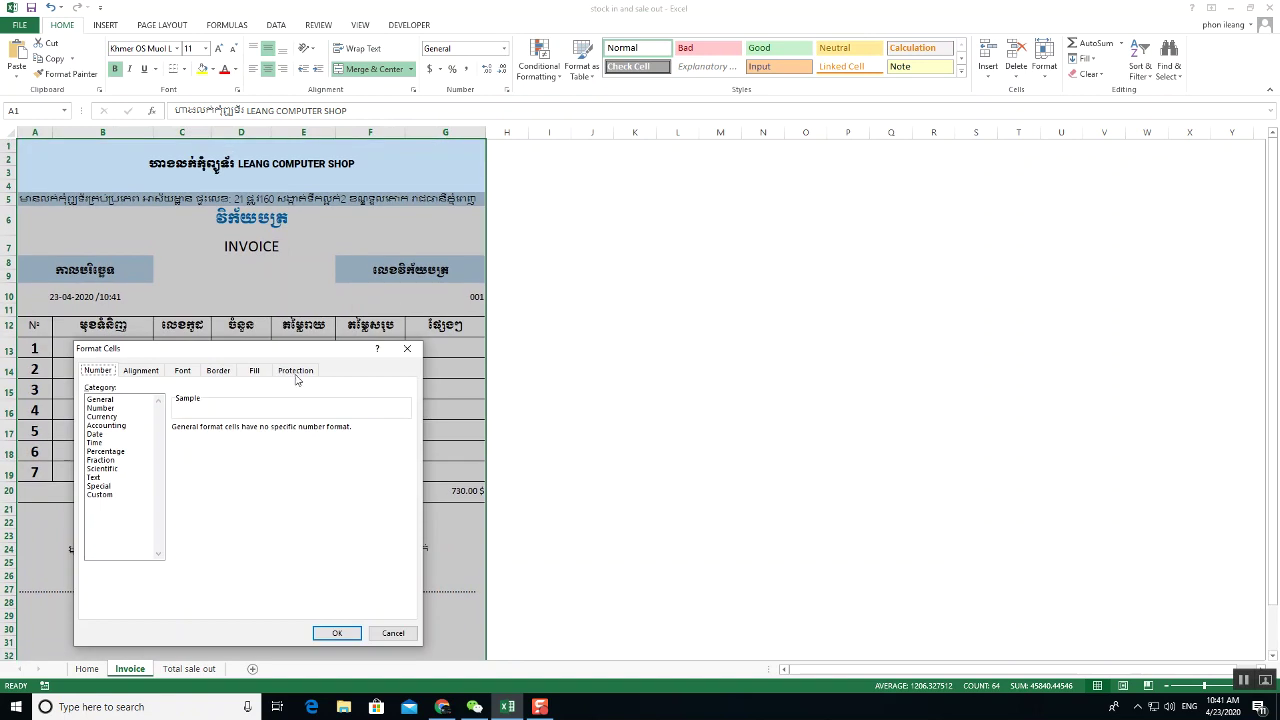
{"action": "left_click", "coordinate": [296, 373]}
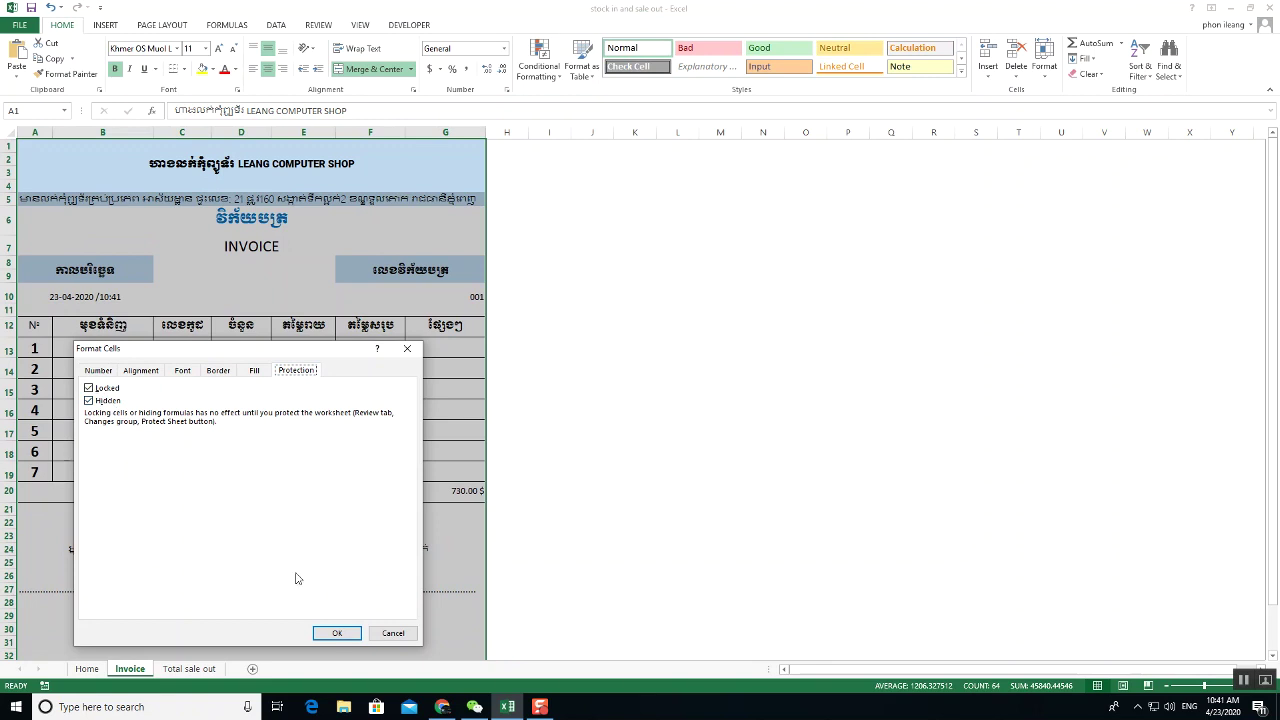
{"action": "left_click", "coordinate": [336, 632]}
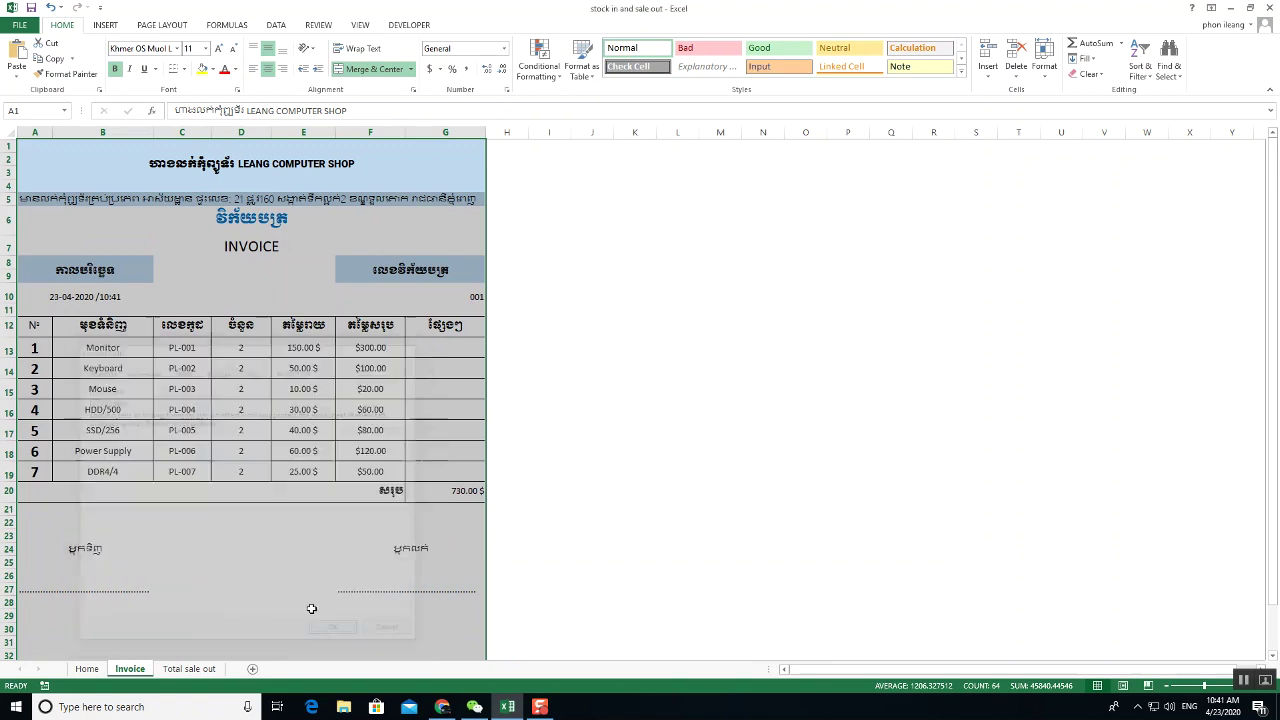
- Protect the Invoice sheet and confirm that editing G15 is refused
{"action": "left_click", "coordinate": [319, 25]}
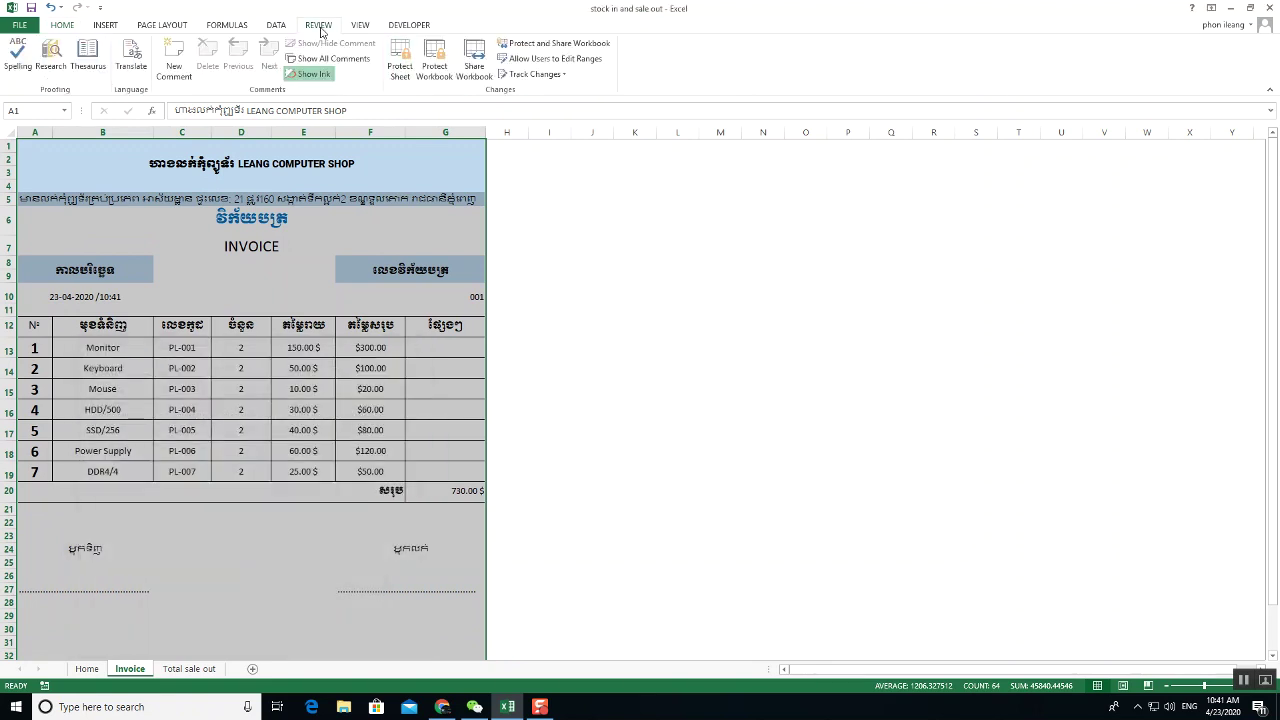
{"action": "left_click", "coordinate": [399, 66]}
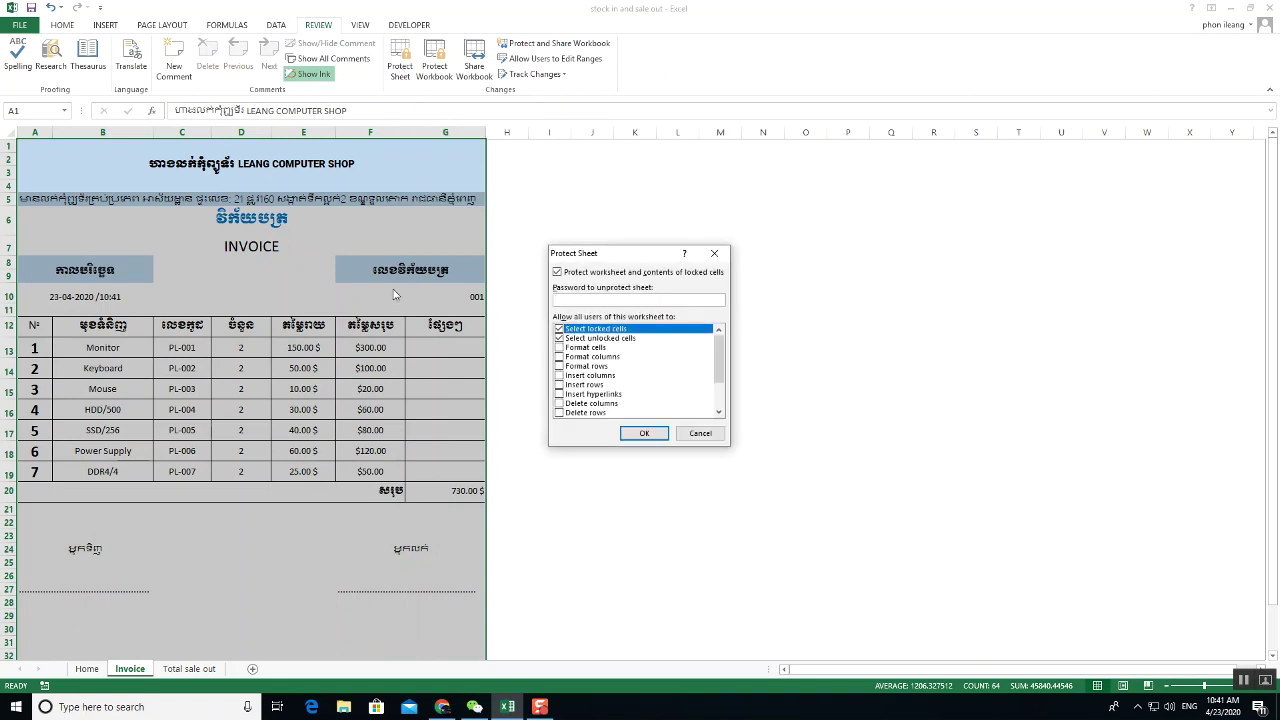
{"action": "left_click", "coordinate": [645, 435]}
{"action": "left_click", "coordinate": [421, 397]}
{"action": "double_click", "coordinate": [421, 397]}
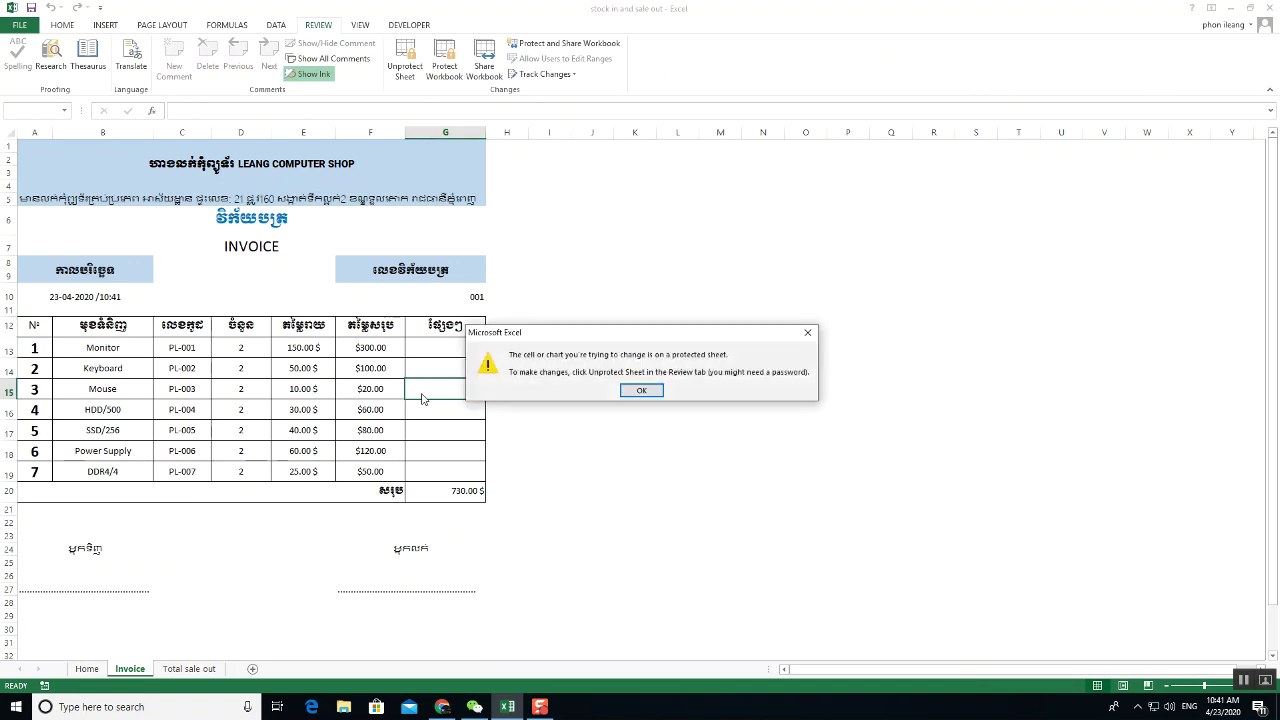
{"action": "left_click", "coordinate": [638, 389]}
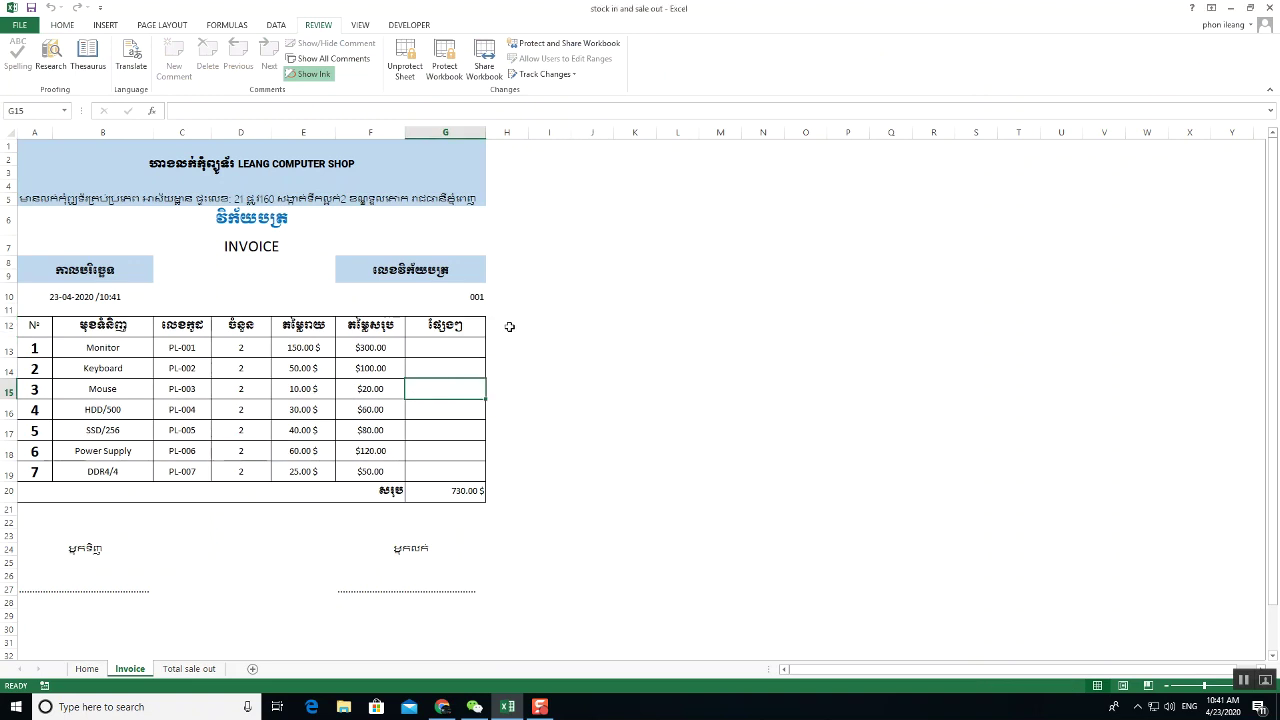
- On the Home sheet, draw a rounded rectangle over A18:B20 and duplicate it into a row of four
{"action": "scroll", "coordinate": [387, 347], "scroll_direction": "down", "scroll_amount": 5}
{"action": "scroll", "coordinate": [387, 347], "scroll_direction": "up", "scroll_amount": 5}
{"action": "scroll", "coordinate": [387, 347], "scroll_direction": "down", "scroll_amount": 5}
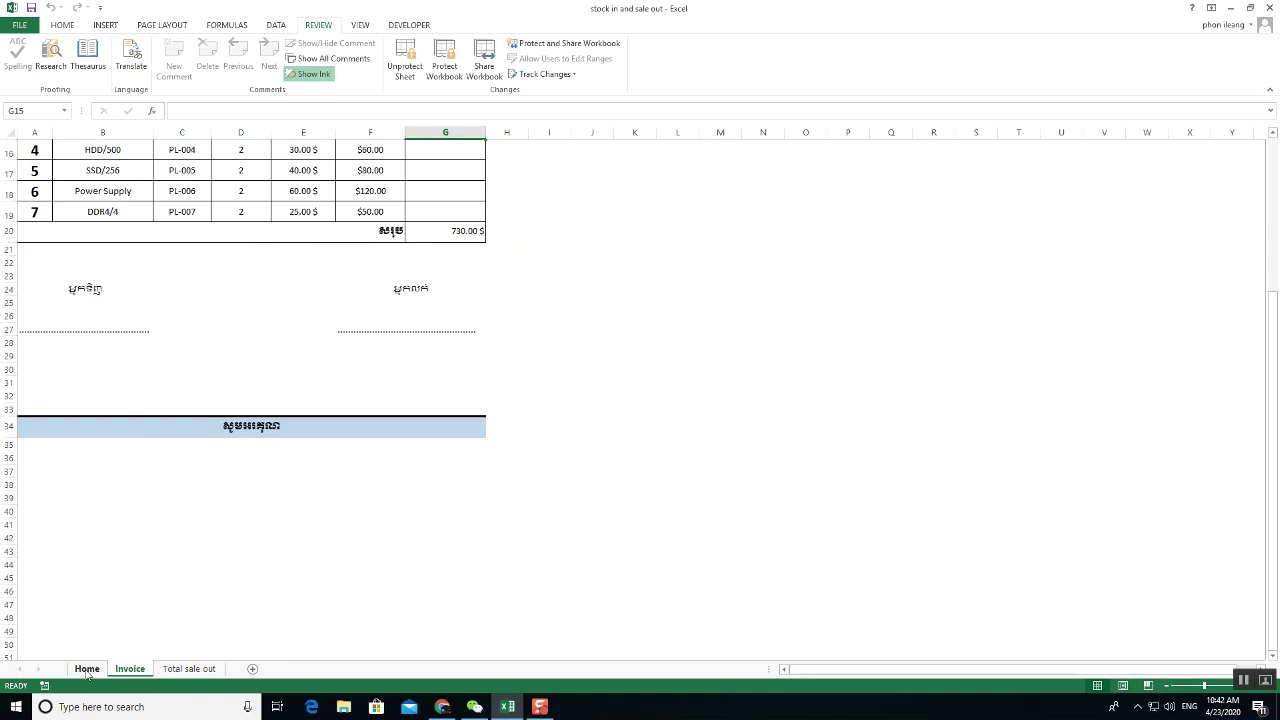
{"action": "left_click", "coordinate": [87, 668]}
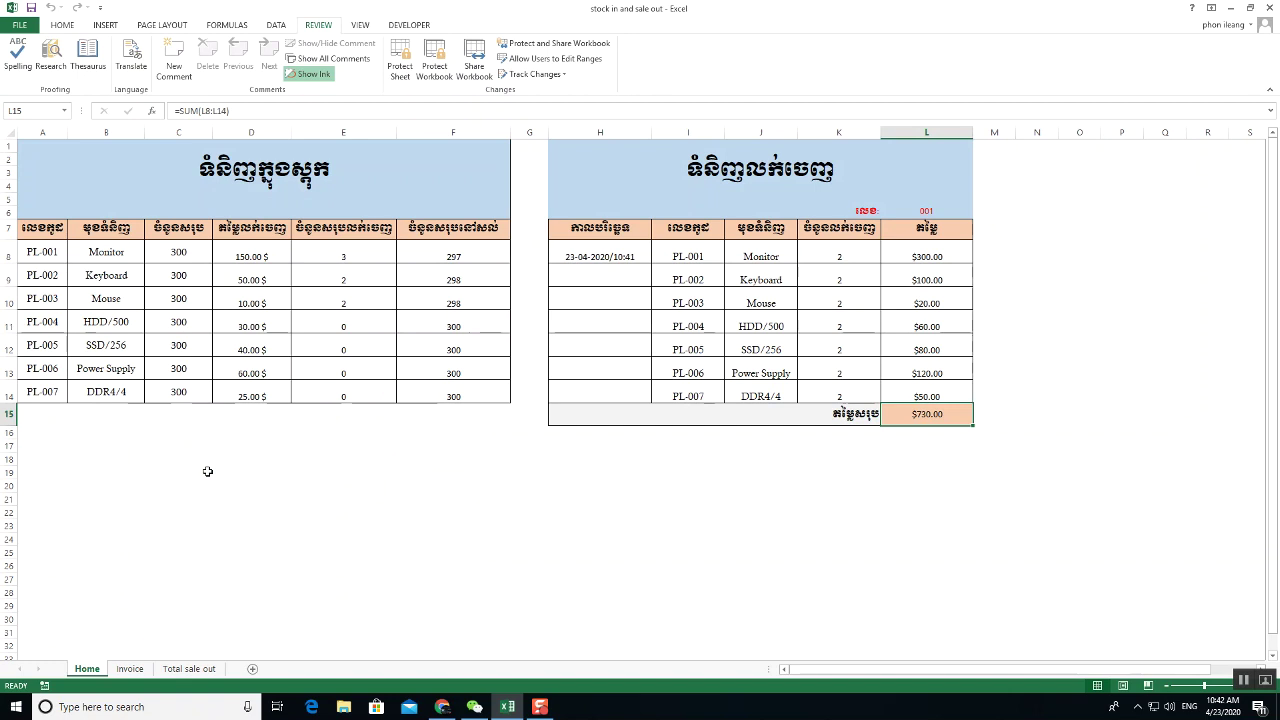
{"action": "left_click", "coordinate": [160, 482]}
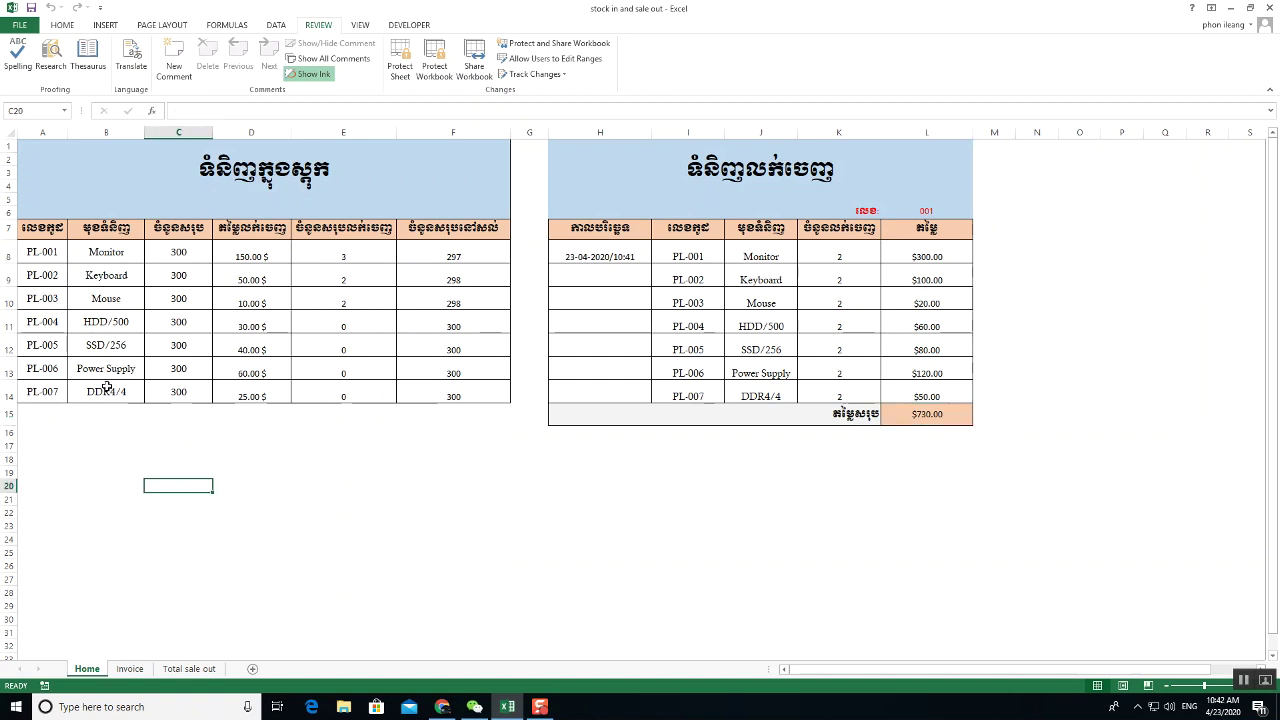
{"action": "left_click", "coordinate": [63, 27]}
{"action": "left_click", "coordinate": [105, 26]}
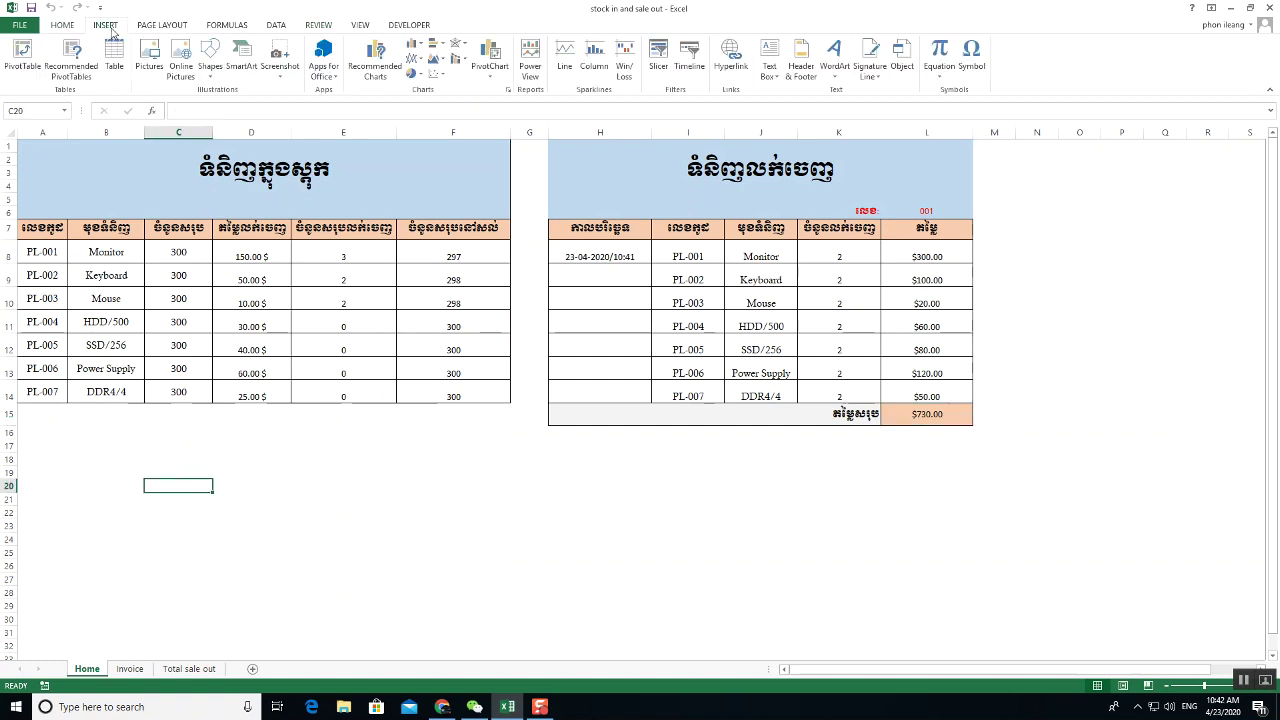
{"action": "left_click", "coordinate": [212, 55]}
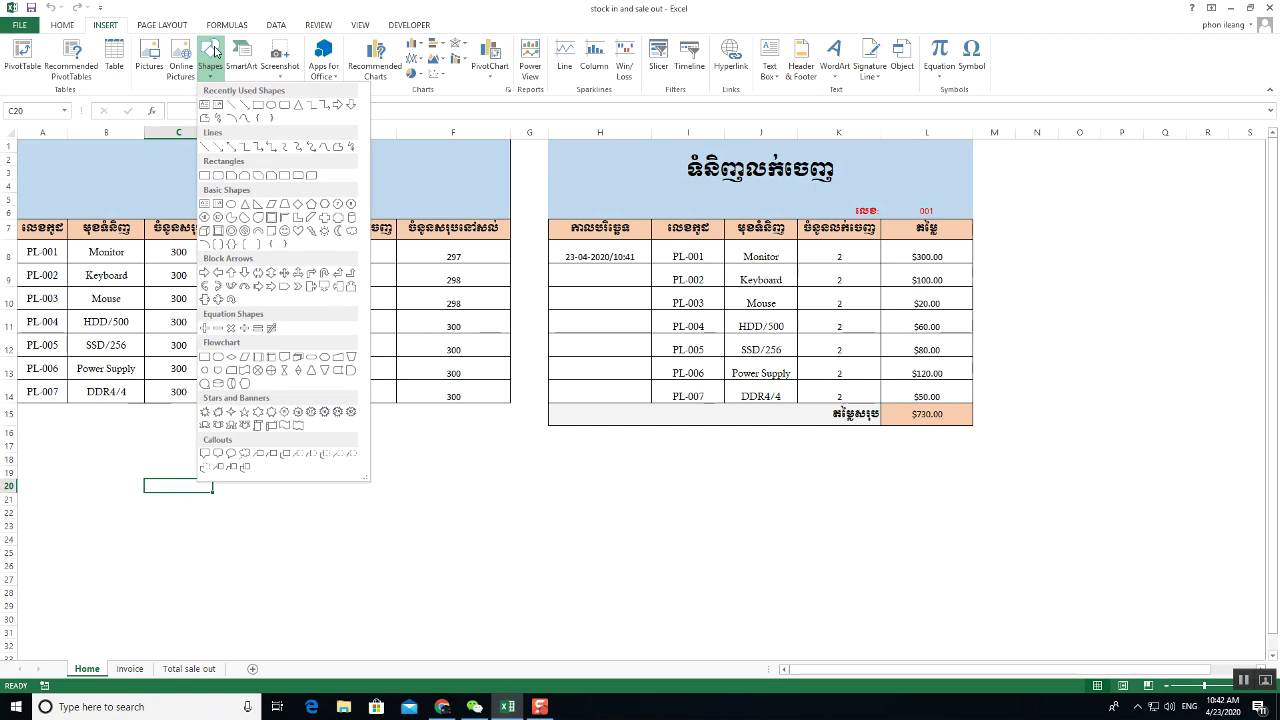
{"action": "left_click", "coordinate": [284, 105]}
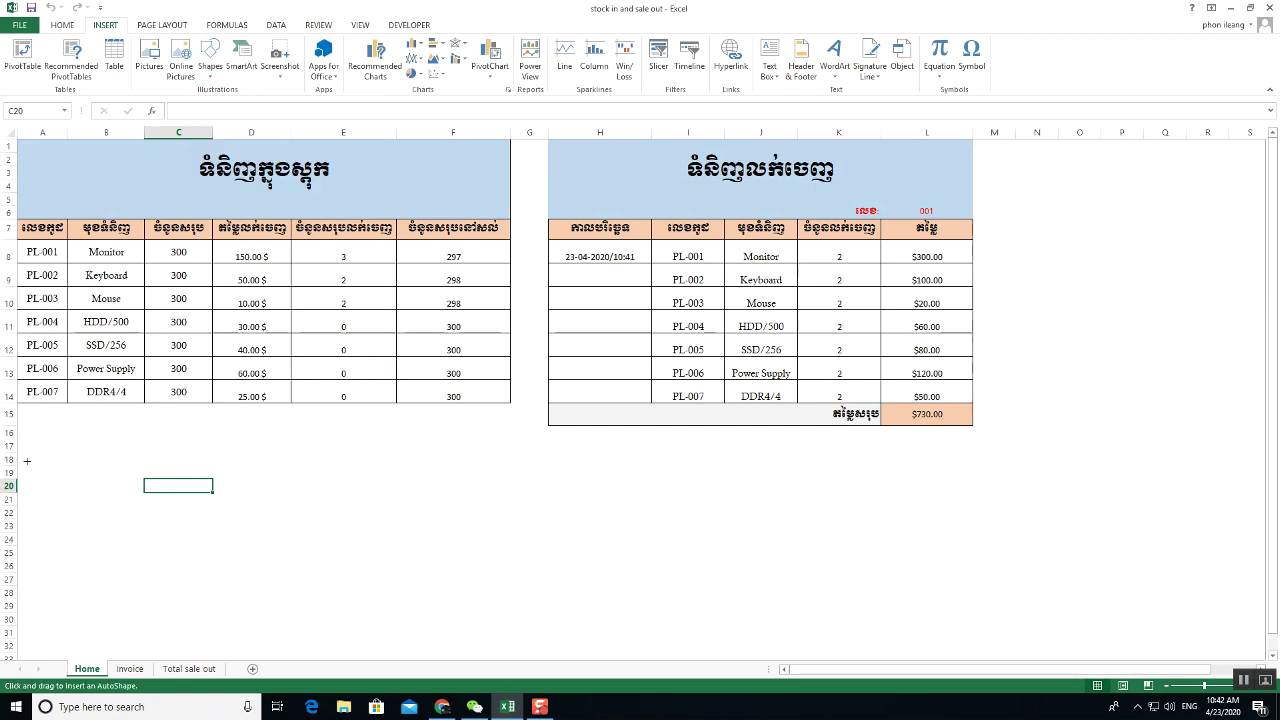
{"action": "left_click_drag", "start_coordinate": [24, 461], "coordinate": [130, 497]}
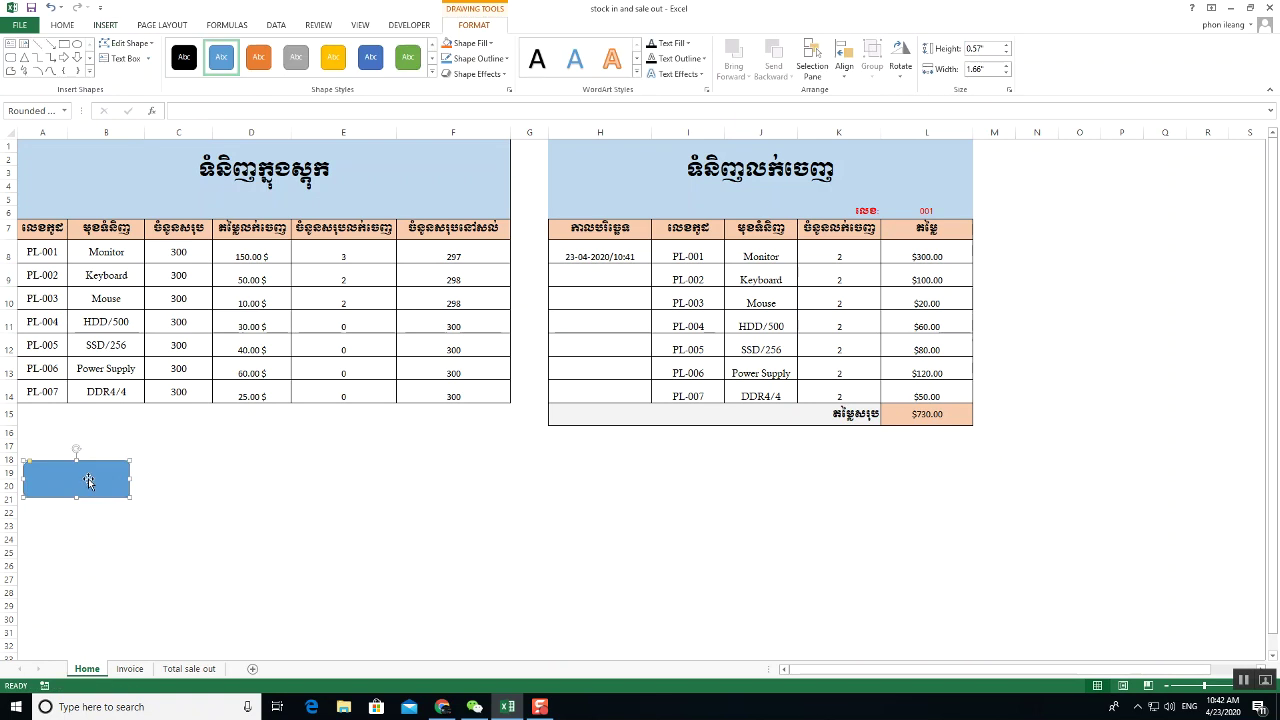
{"action": "left_click_drag", "start_coordinate": [88, 479], "coordinate": [507, 483]}
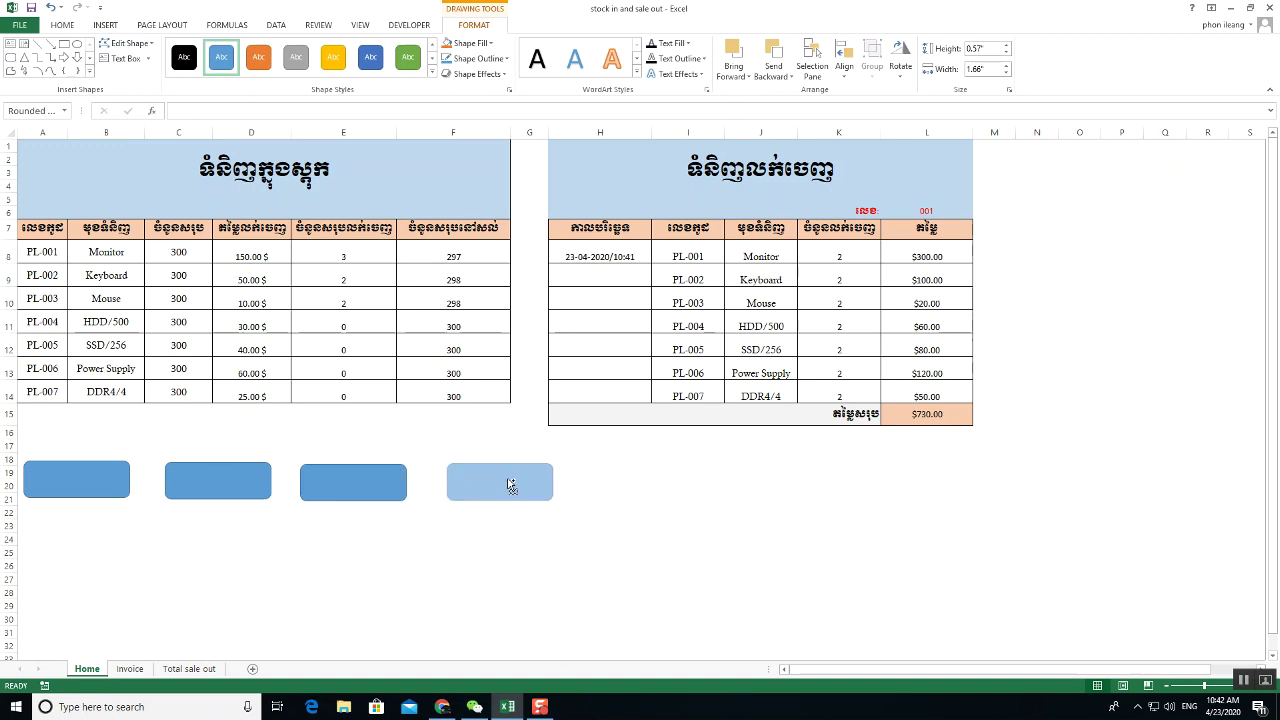
- Label the four rectangles New, Save, PDF and Print
{"action": "right_click", "coordinate": [61, 490]}
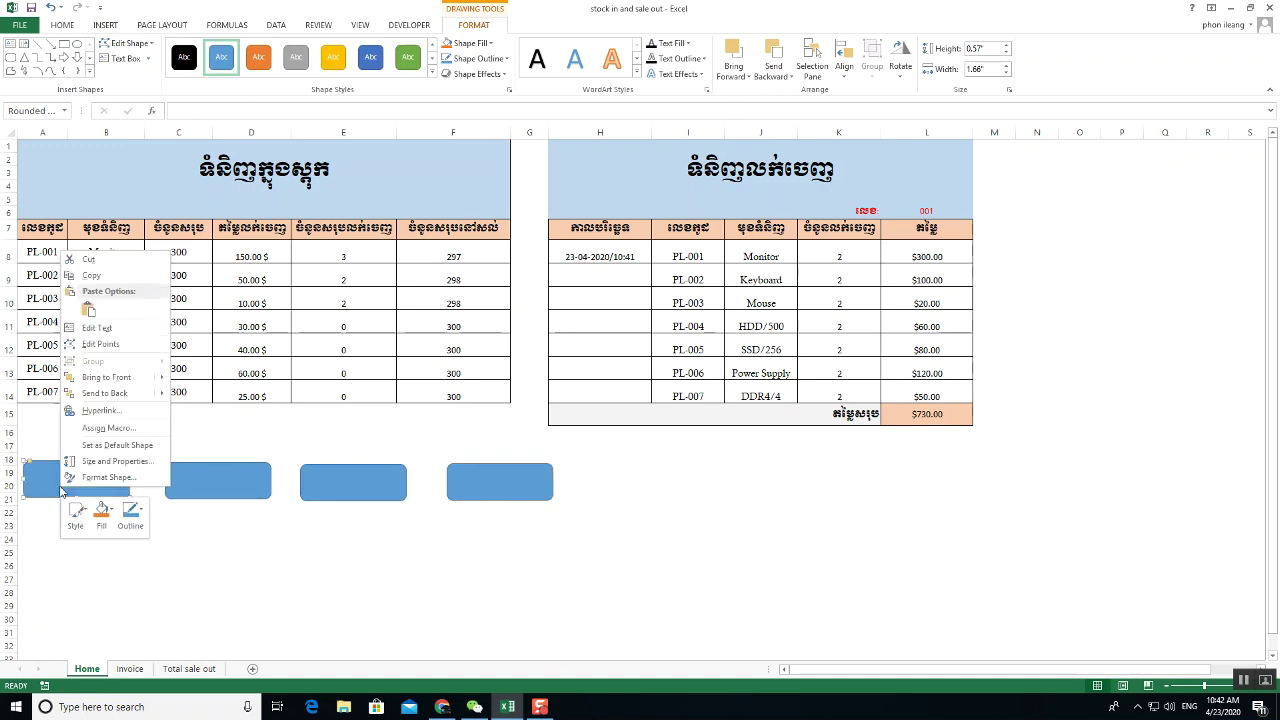
{"action": "left_click", "coordinate": [104, 329]}
{"action": "type", "text": "New"}
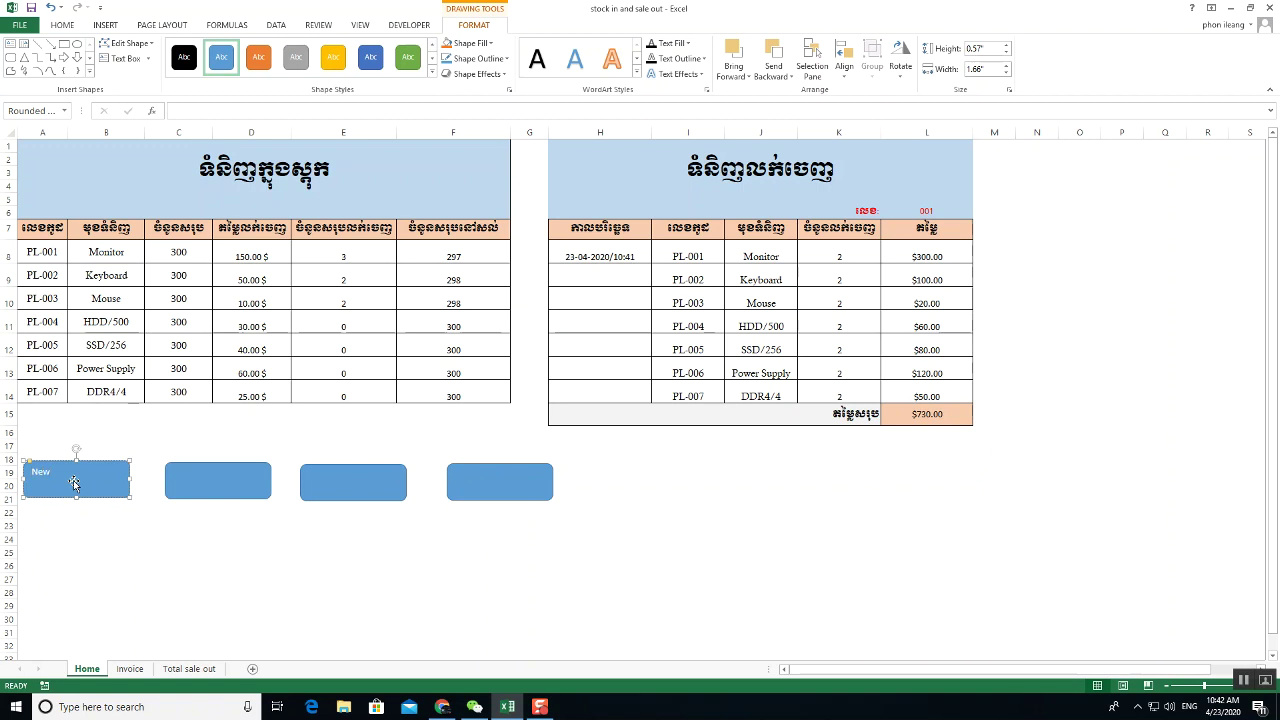
{"action": "left_click", "coordinate": [197, 481]}
{"action": "type", "text": "Save"}
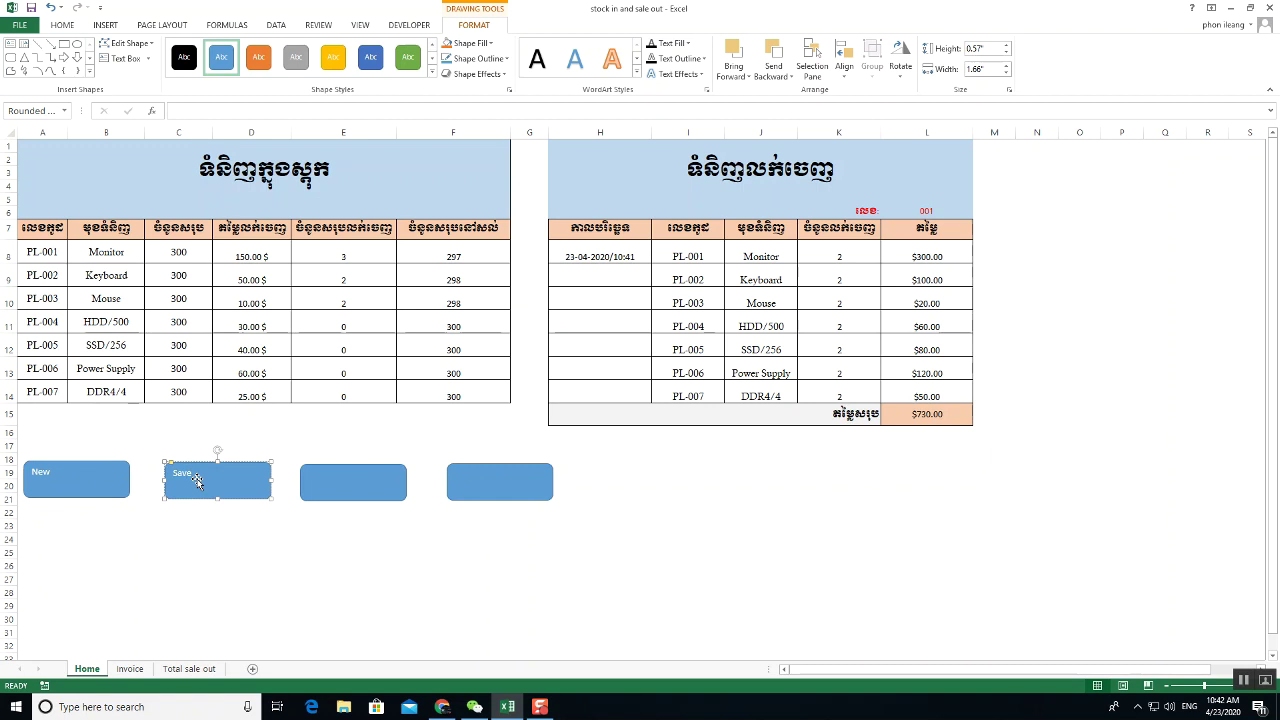
{"action": "left_click", "coordinate": [368, 477]}
{"action": "type", "text": "PDF"}
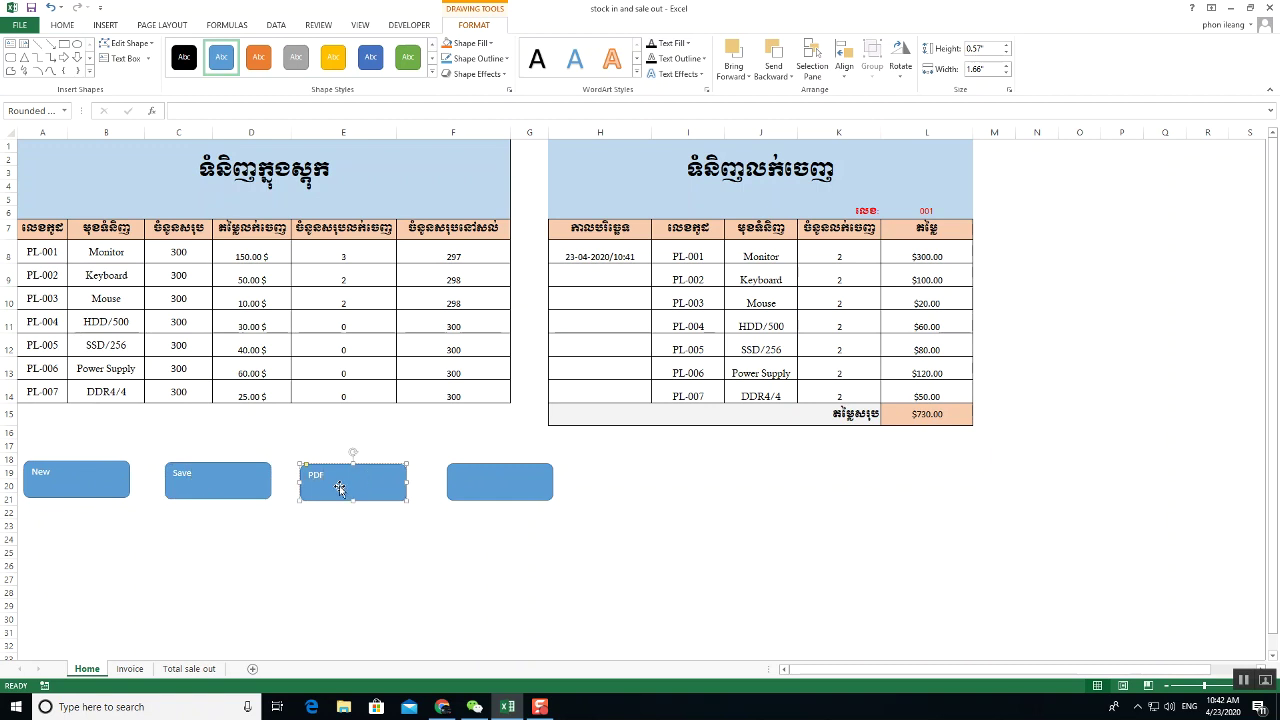
{"action": "left_click", "coordinate": [490, 479]}
{"action": "type", "text": "Print"}
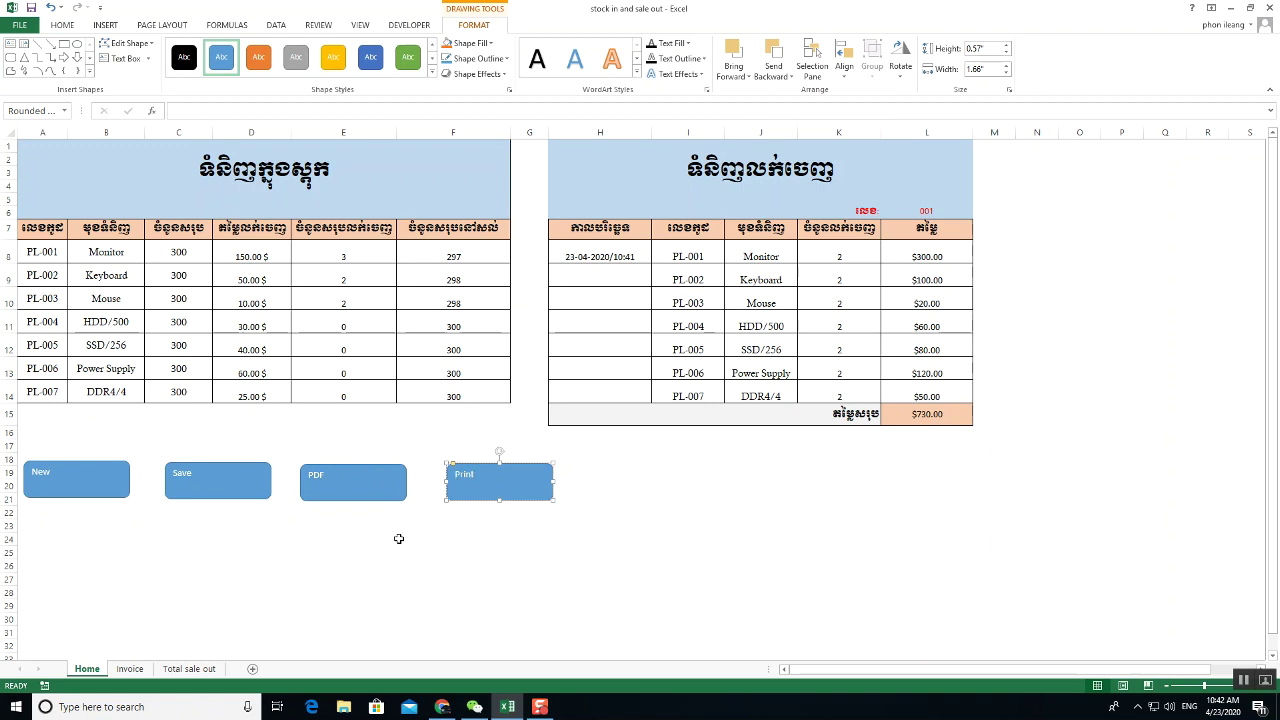
{"action": "left_click", "coordinate": [397, 536]}
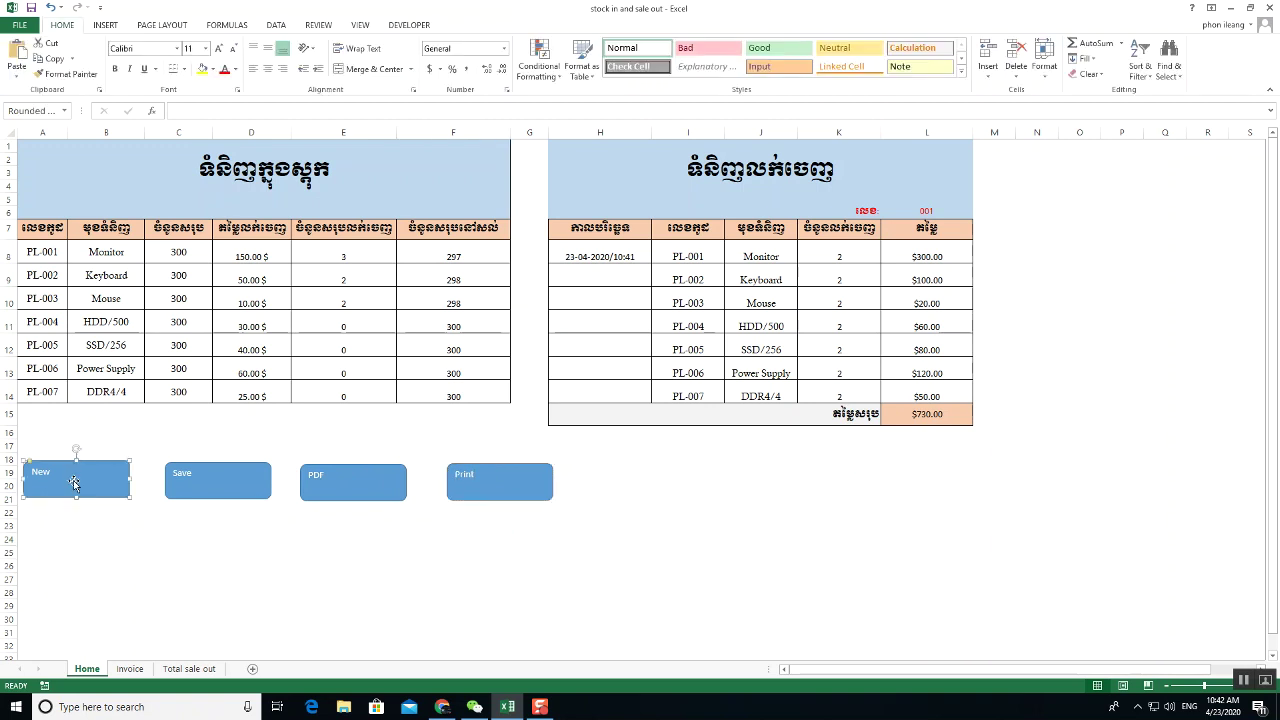
- Enlarge the New and Save button labels to font size 24
{"action": "left_click", "coordinate": [73, 479]}
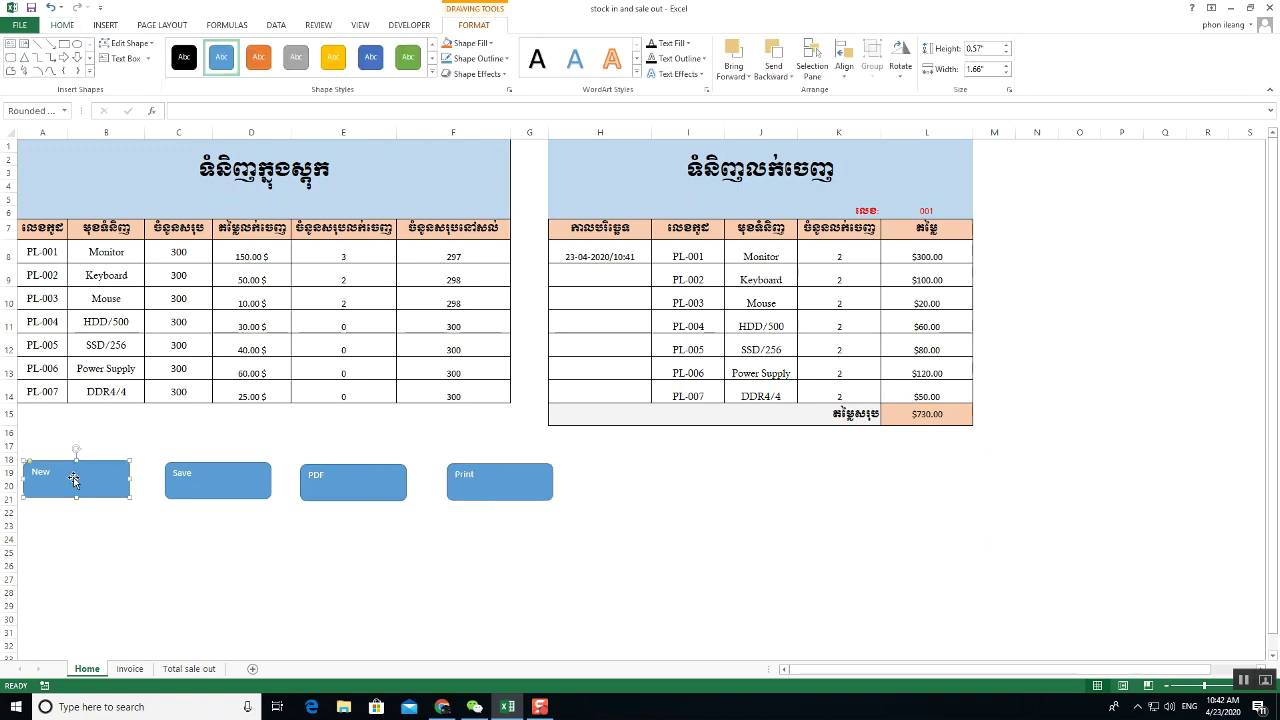
{"action": "left_click", "coordinate": [106, 26]}
{"action": "left_click", "coordinate": [72, 26]}
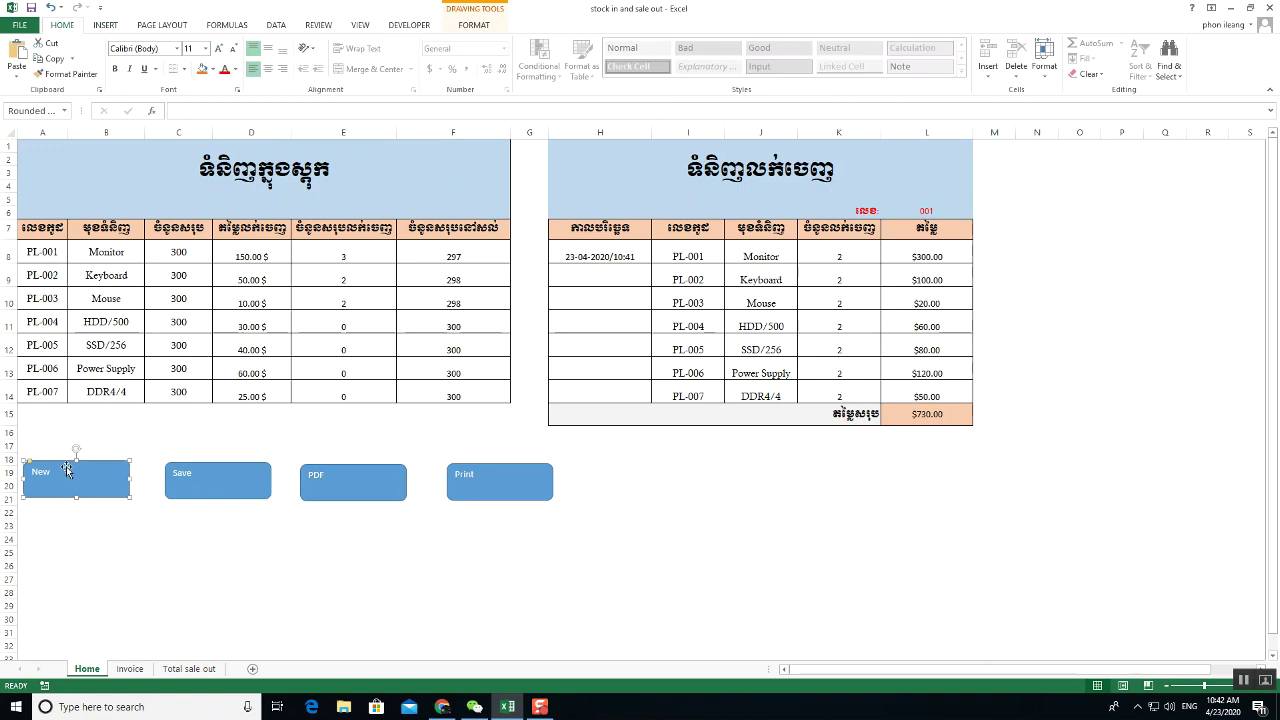
{"action": "double_click", "coordinate": [68, 474]}
{"action": "left_click", "coordinate": [62, 27]}
{"action": "left_click", "coordinate": [205, 49]}
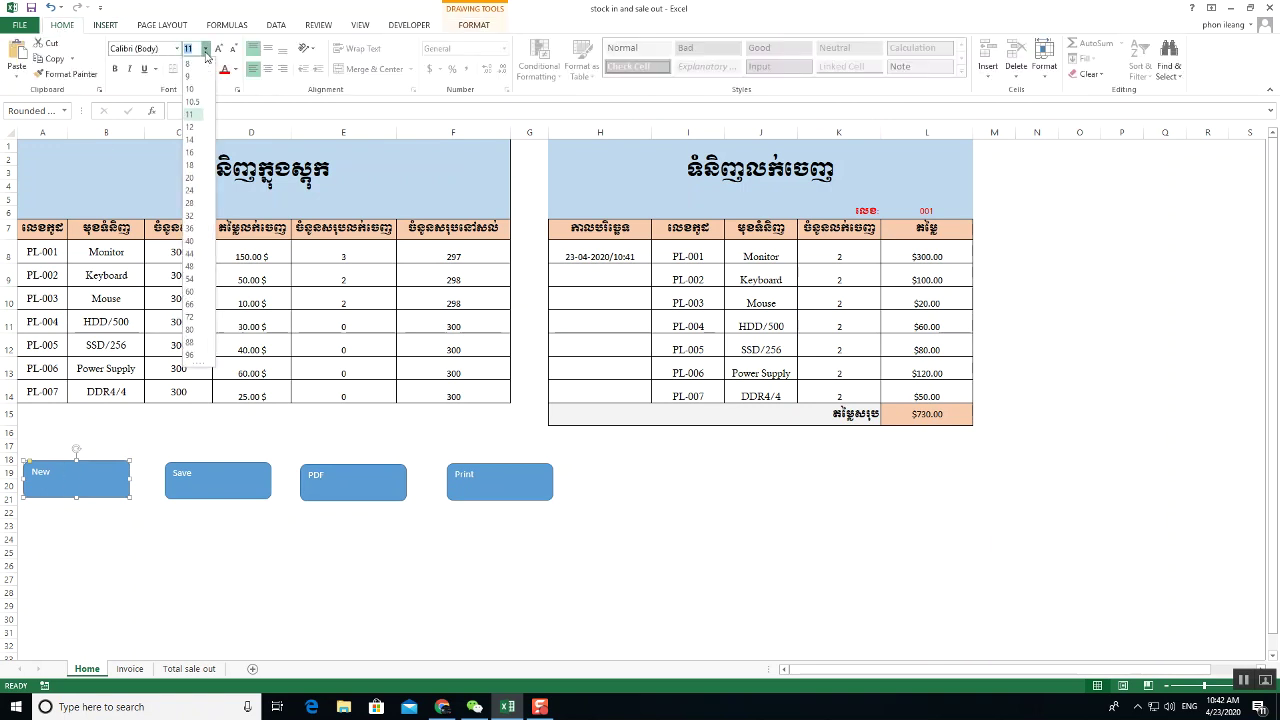
{"action": "left_click", "coordinate": [193, 198]}
{"action": "double_click", "coordinate": [230, 475]}
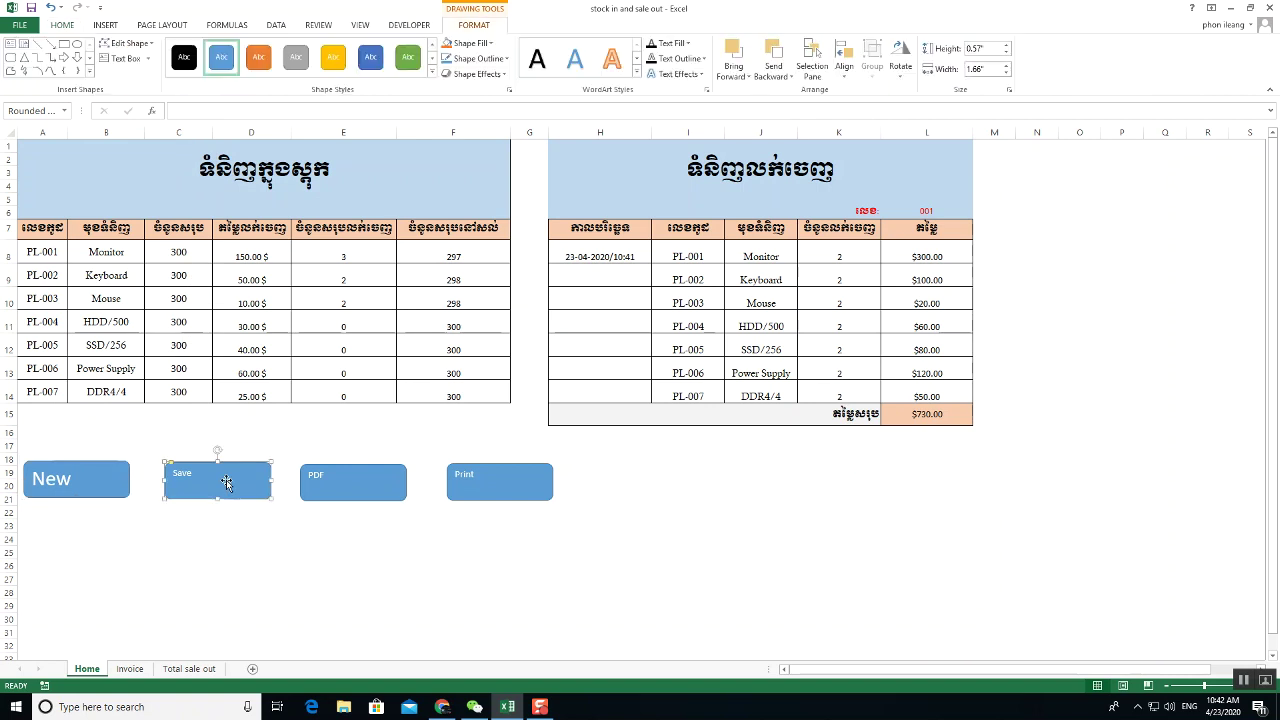
{"action": "left_click", "coordinate": [62, 25]}
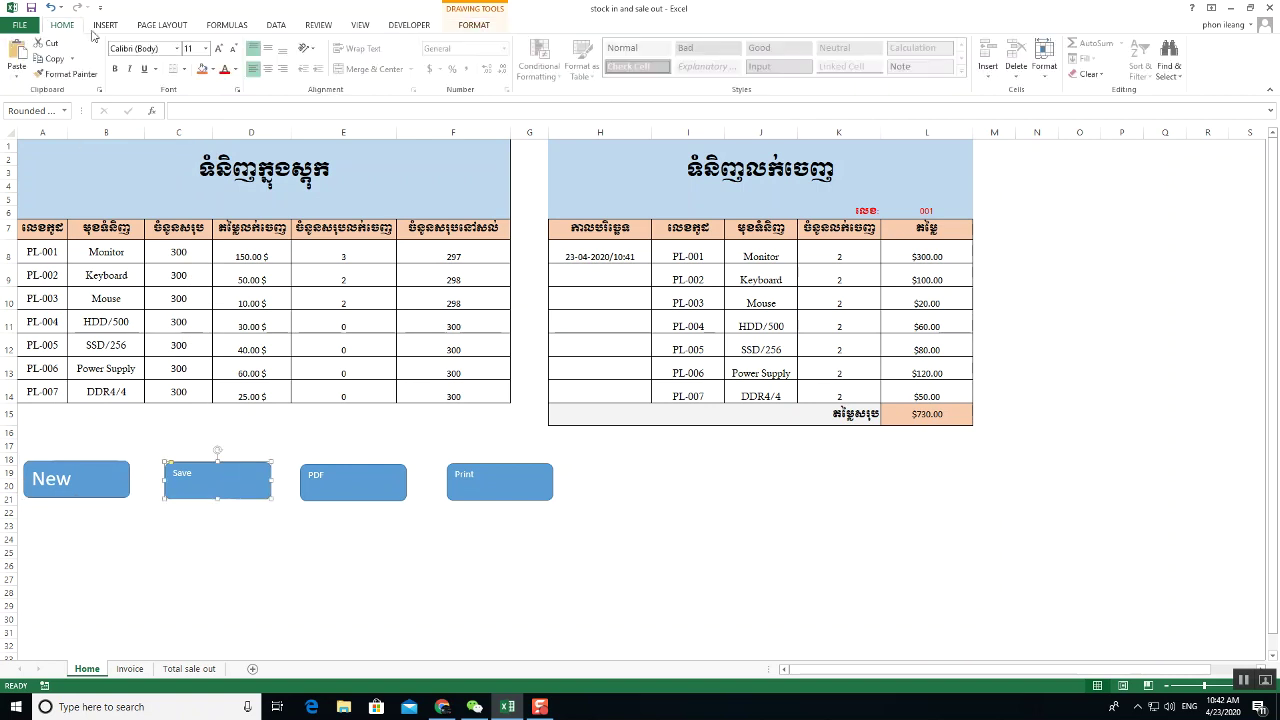
{"action": "left_click", "coordinate": [205, 48]}
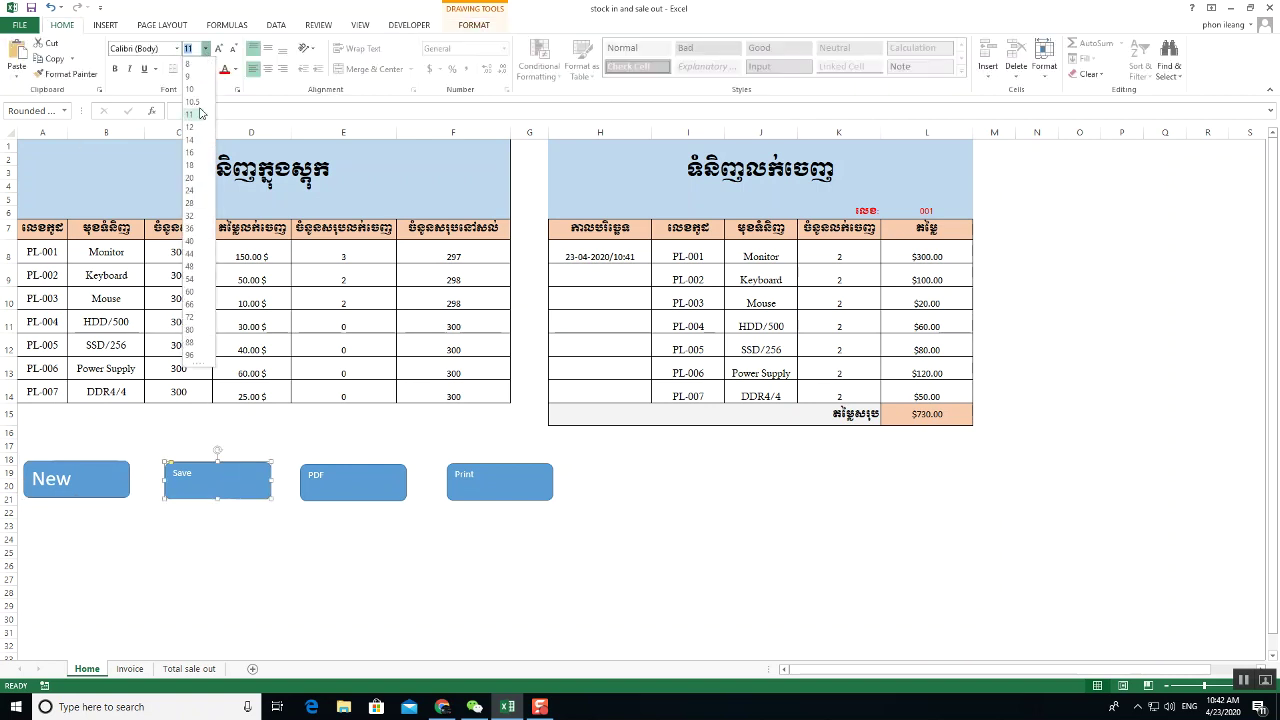
{"action": "left_click", "coordinate": [190, 190]}
- Enlarge the PDF and Print button labels to font size 24
{"action": "double_click", "coordinate": [354, 490]}
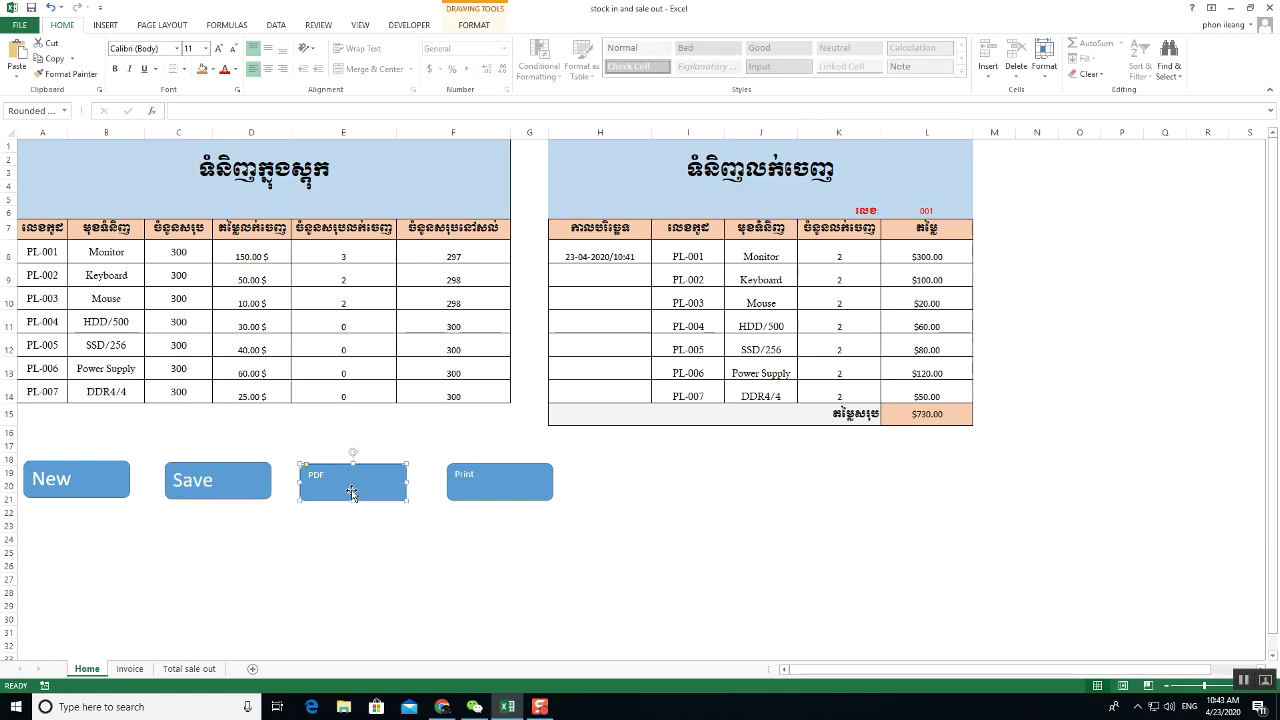
{"action": "left_click", "coordinate": [62, 26]}
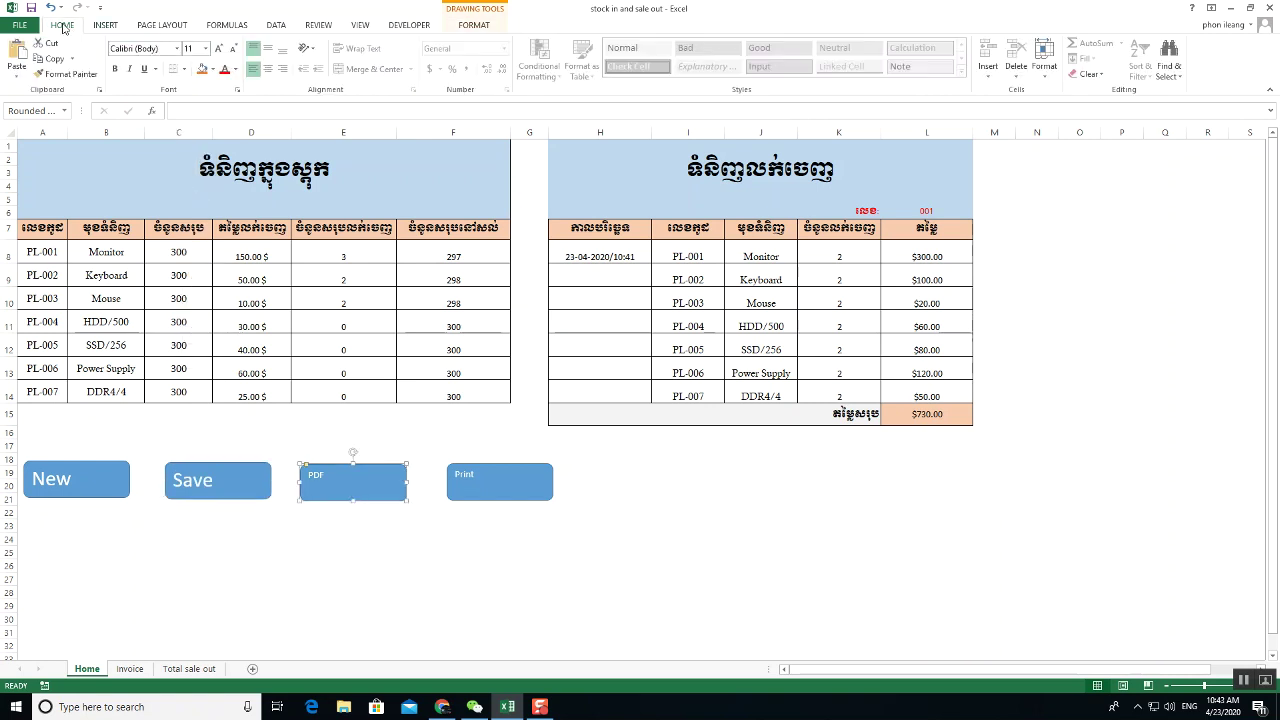
{"action": "left_click", "coordinate": [205, 48]}
{"action": "left_click", "coordinate": [190, 190]}
{"action": "left_click", "coordinate": [501, 488]}
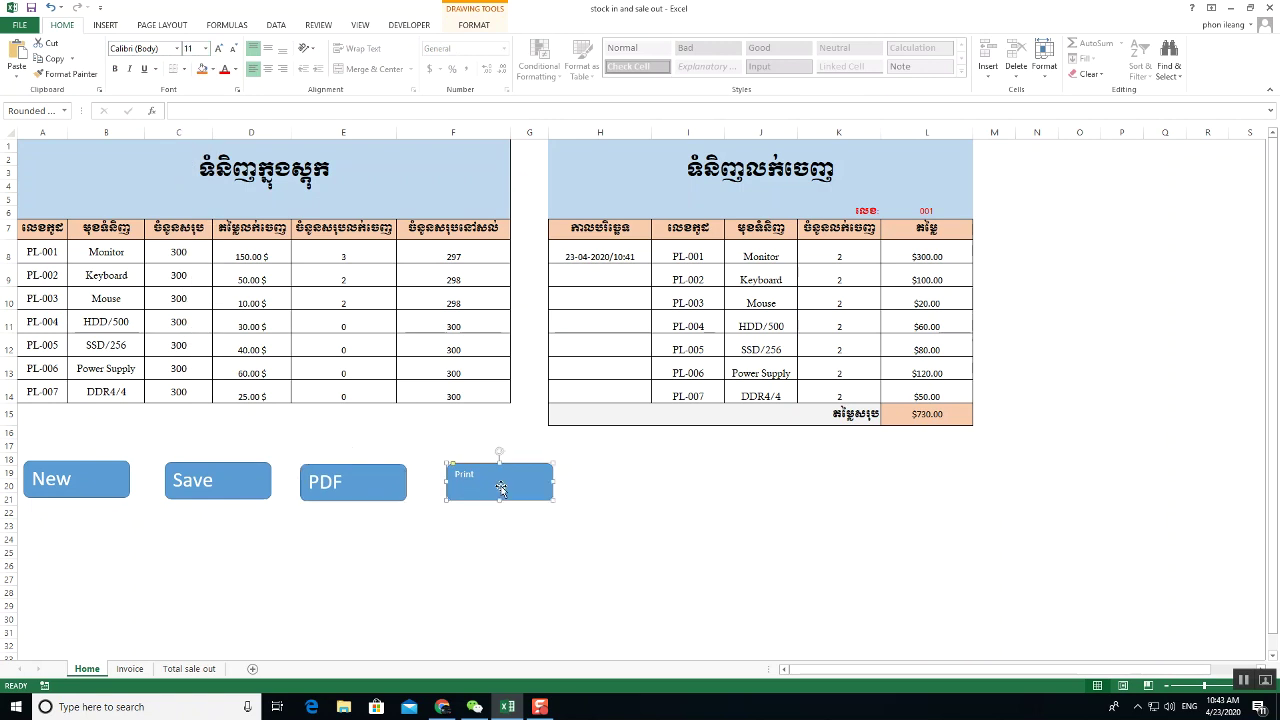
{"action": "left_click", "coordinate": [205, 48]}
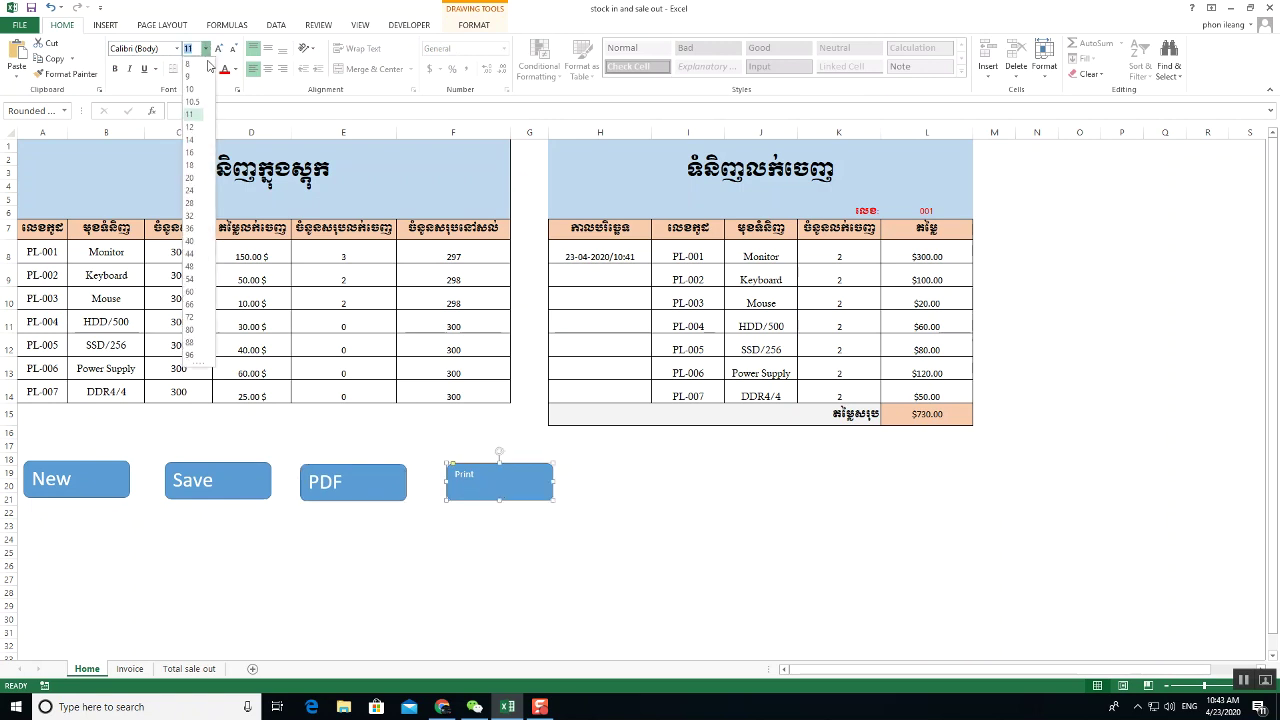
{"action": "left_click", "coordinate": [190, 190]}
- Centre the labels of the PDF, Save, New and Print buttons
{"action": "left_click", "coordinate": [371, 487]}
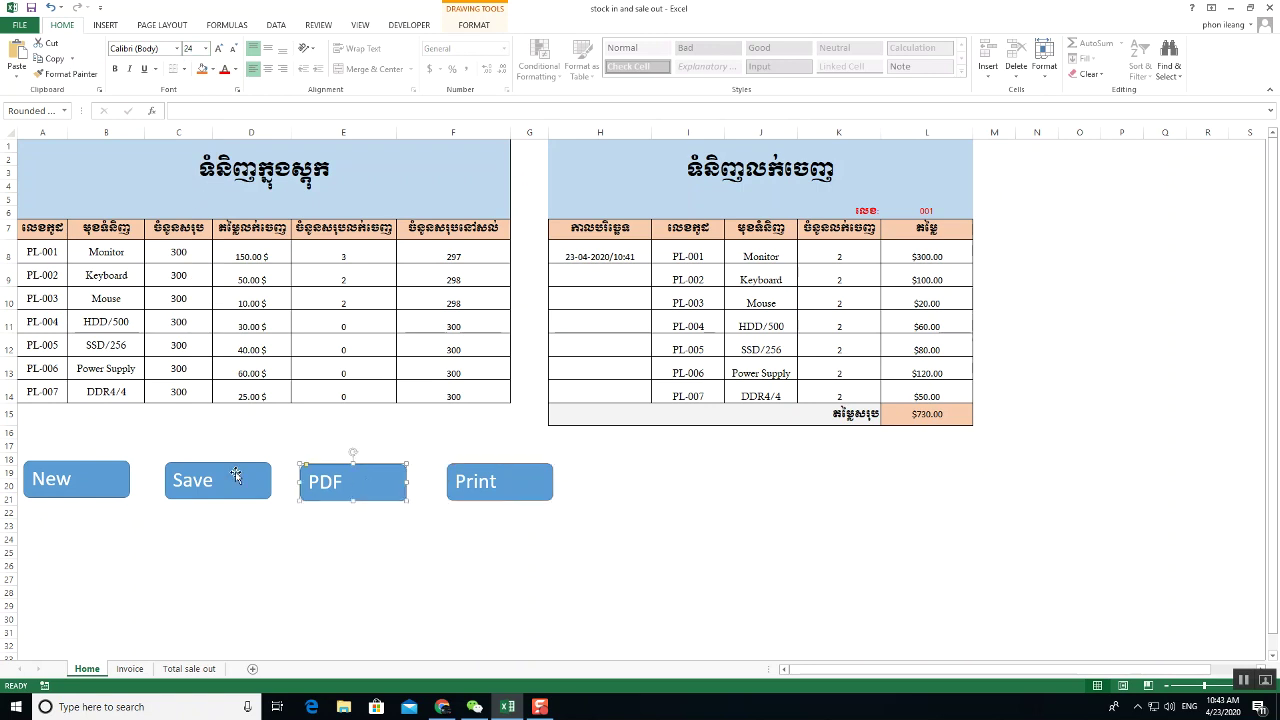
{"action": "left_click", "coordinate": [268, 68]}
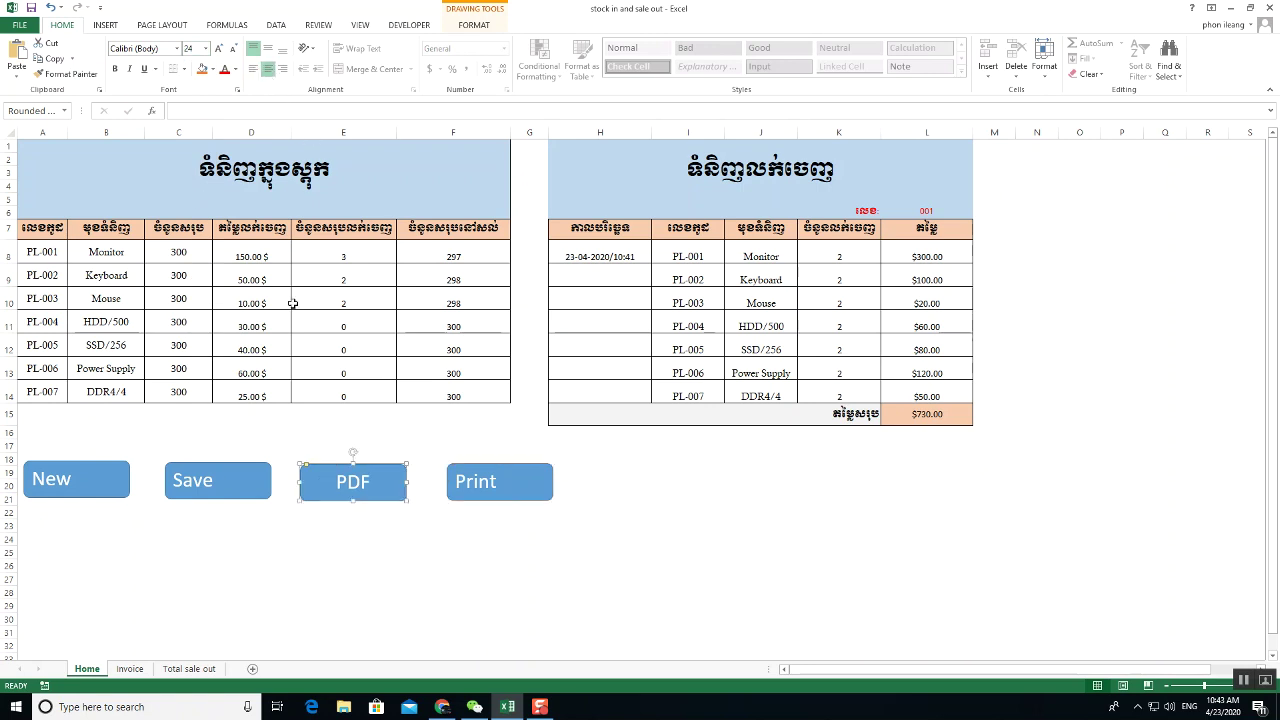
{"action": "left_click", "coordinate": [236, 488]}
{"action": "left_click", "coordinate": [268, 68]}
{"action": "left_click", "coordinate": [100, 486]}
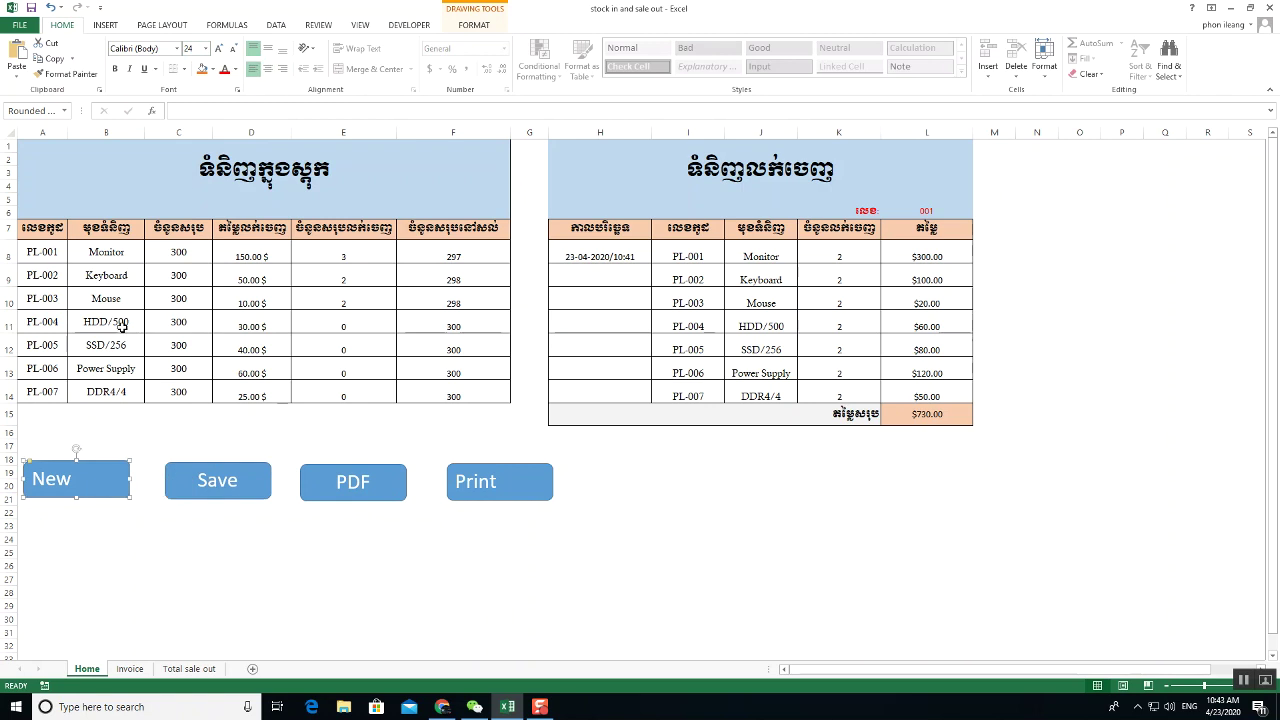
{"action": "left_click", "coordinate": [268, 68]}
{"action": "left_click", "coordinate": [492, 470]}
{"action": "left_click", "coordinate": [268, 68]}
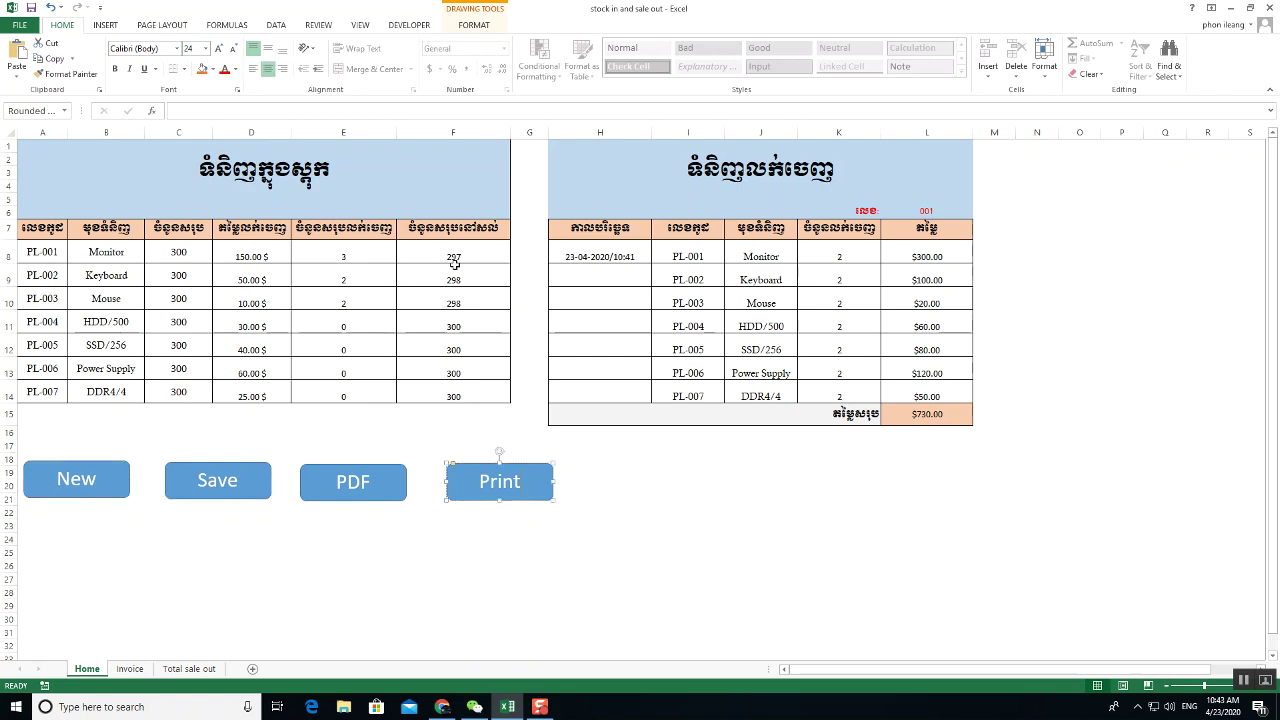
{"action": "left_click", "coordinate": [458, 540]}
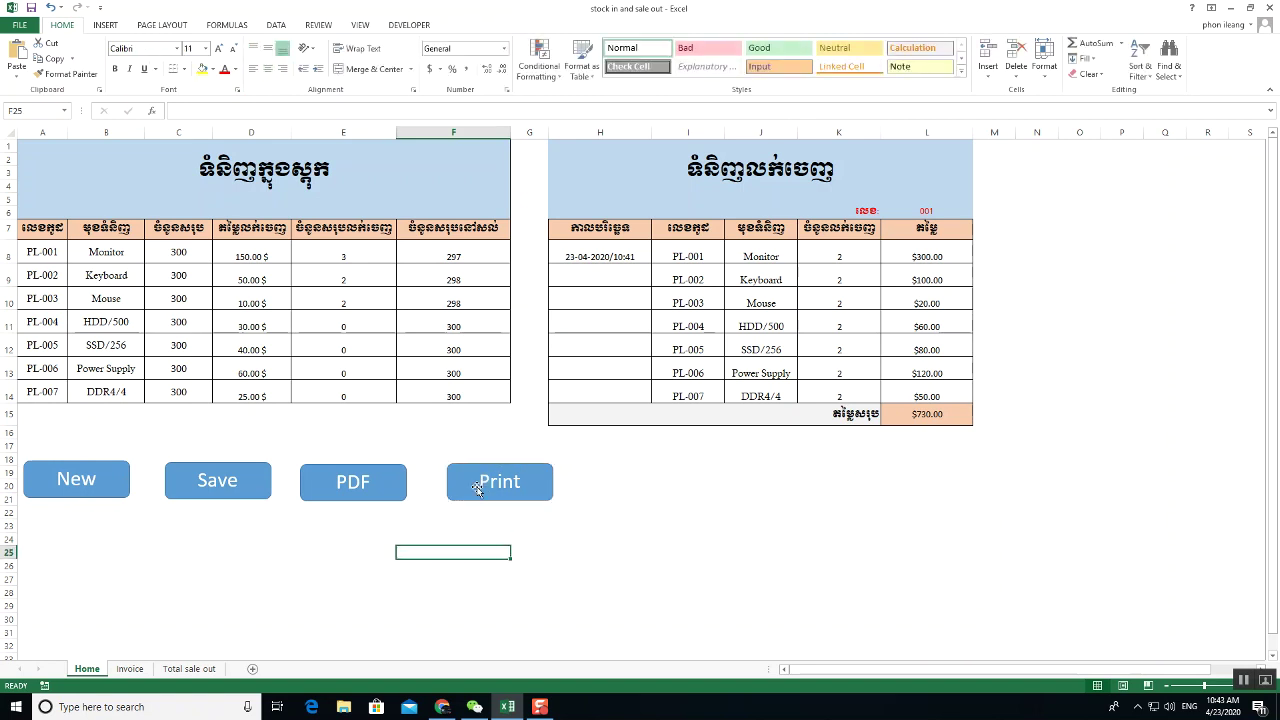
- Nudge the Print button slightly to the left
{"action": "left_click_drag", "start_coordinate": [476, 485], "coordinate": [466, 483]}
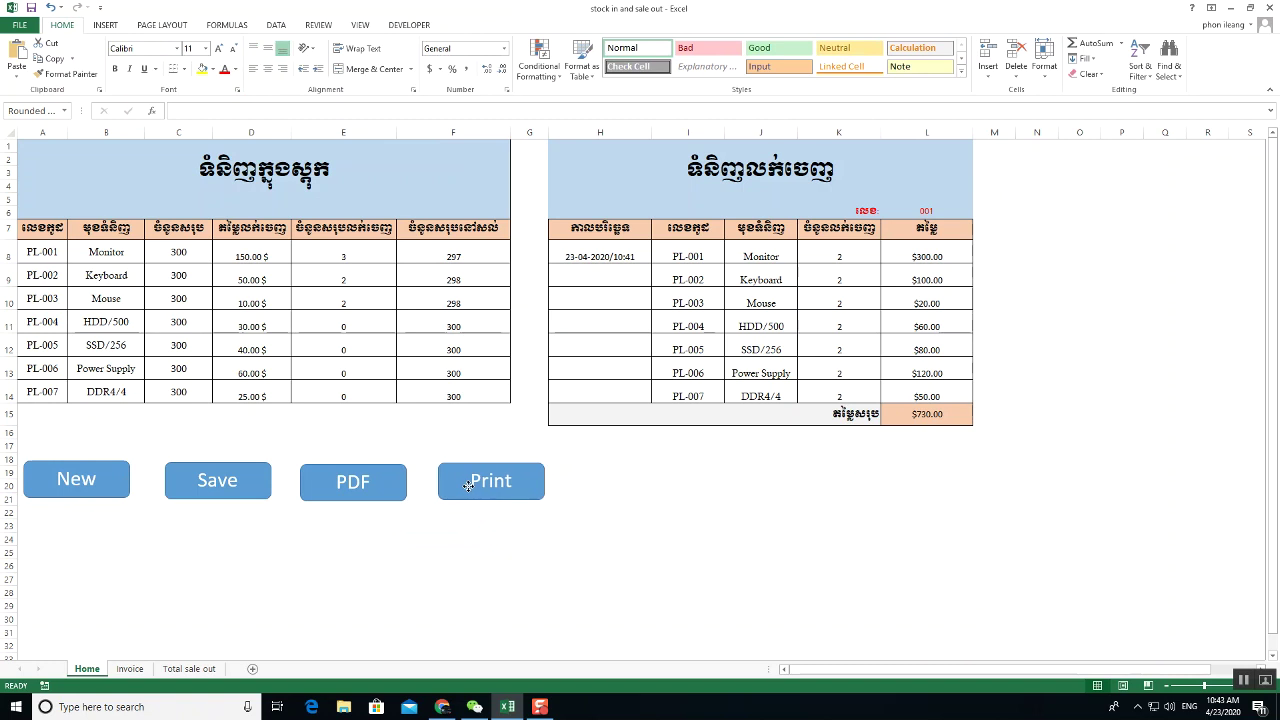
{"action": "left_click", "coordinate": [177, 581]}
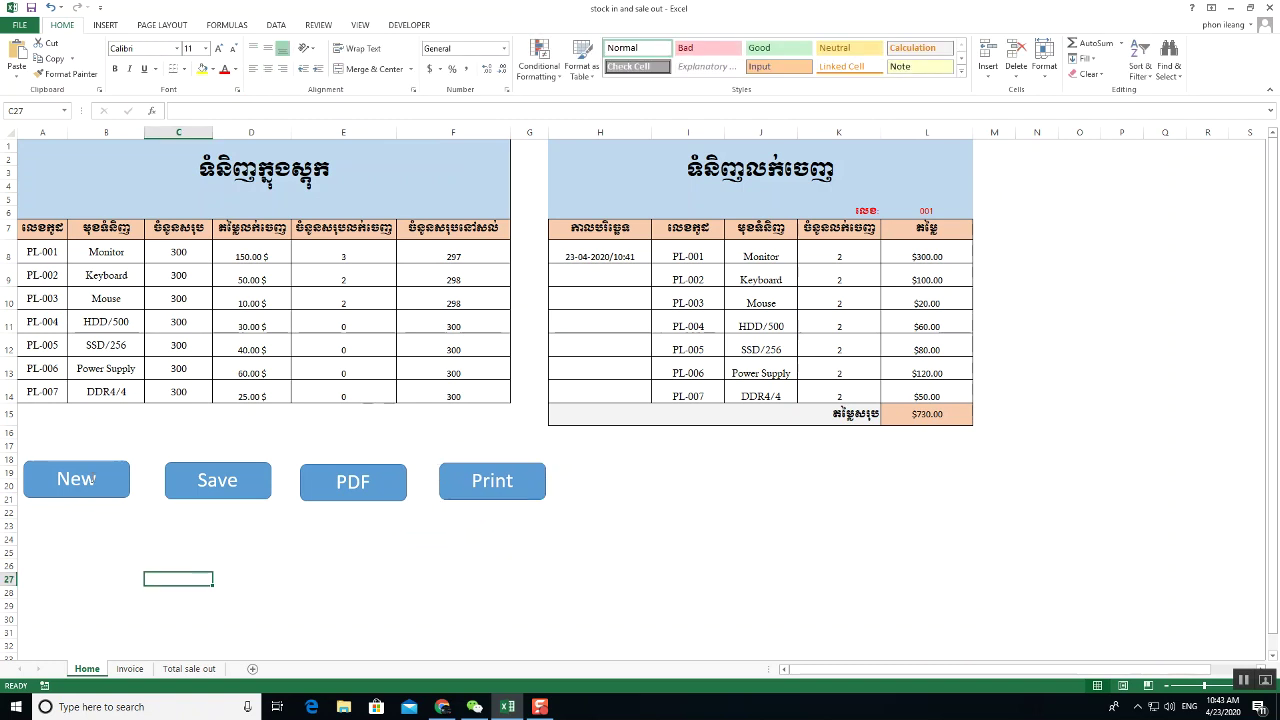
{"action": "left_click", "coordinate": [96, 487]}
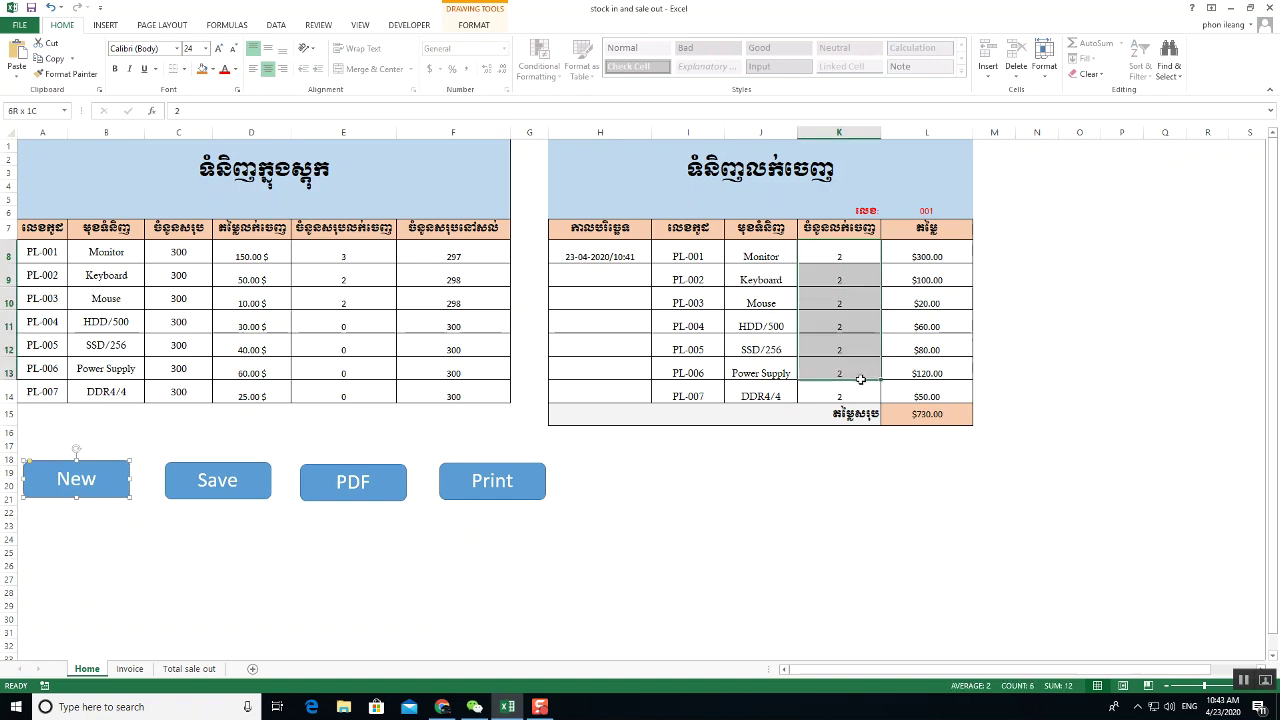
- Review quantities K8:K14 and confirm invoice number 001 in L6 unchanged
{"action": "left_click_drag", "start_coordinate": [842, 255], "coordinate": [860, 392]}
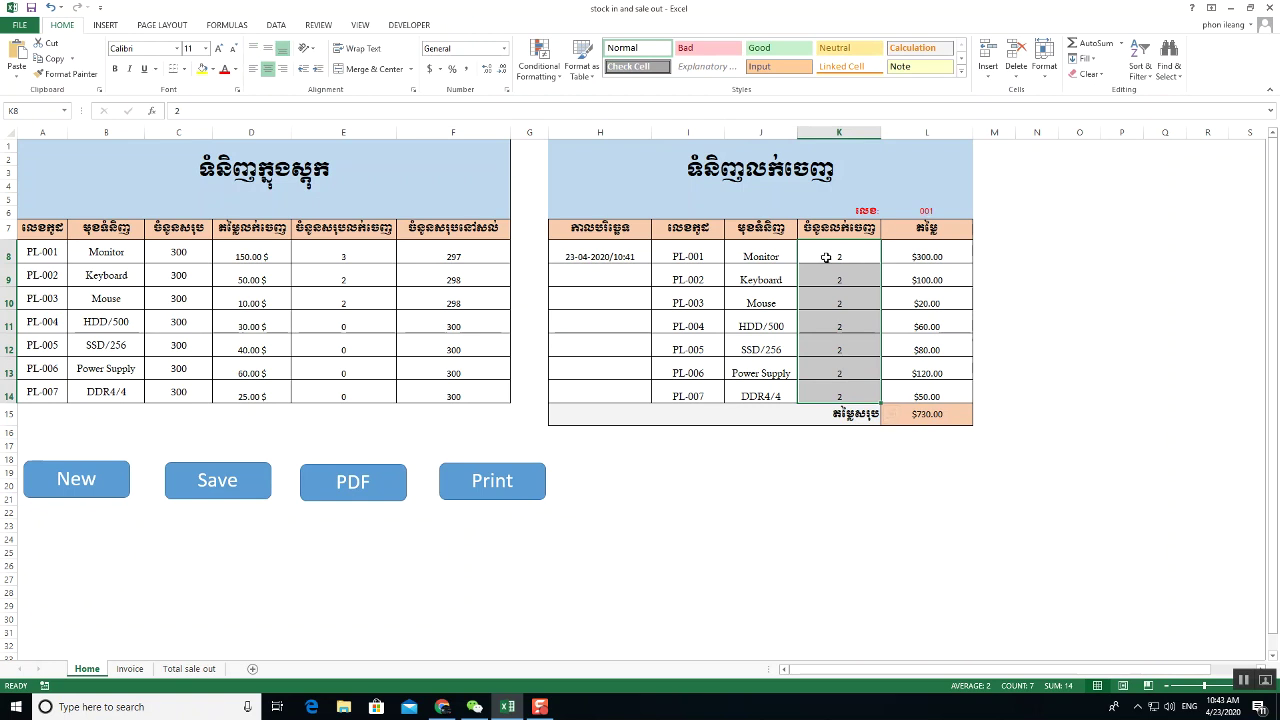
{"action": "left_click", "coordinate": [100, 475]}
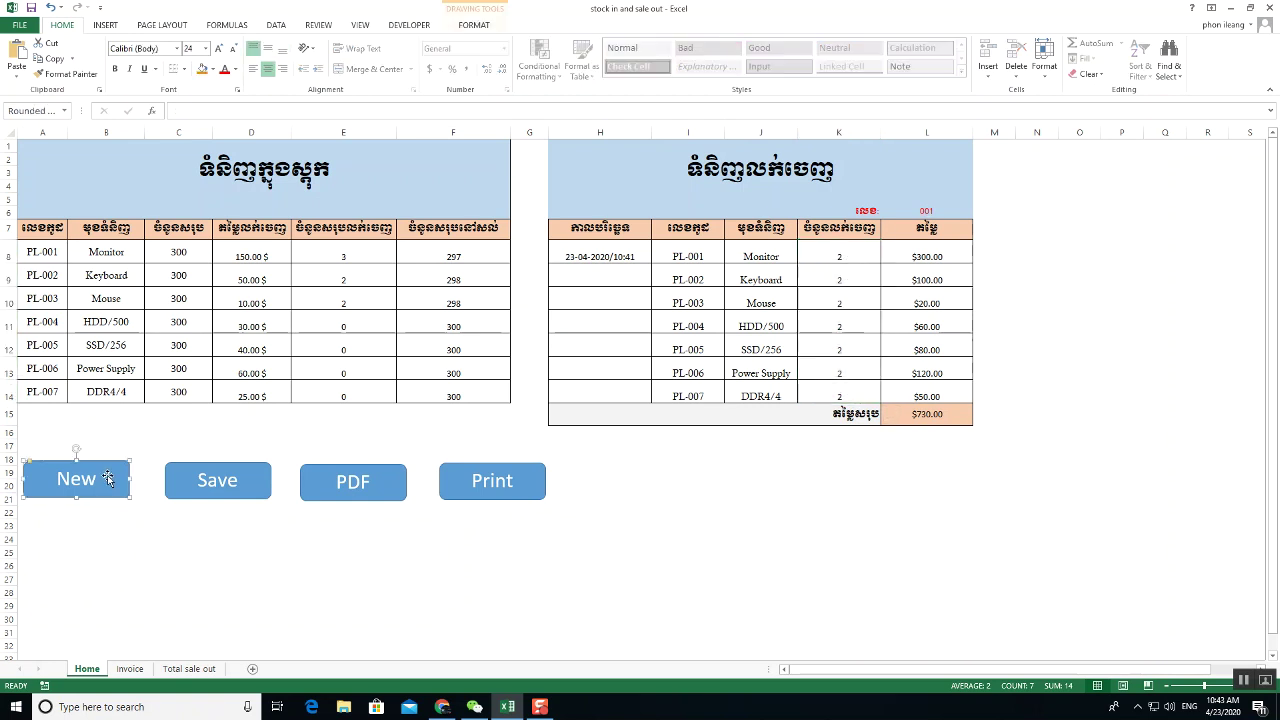
{"action": "double_click", "coordinate": [935, 211]}
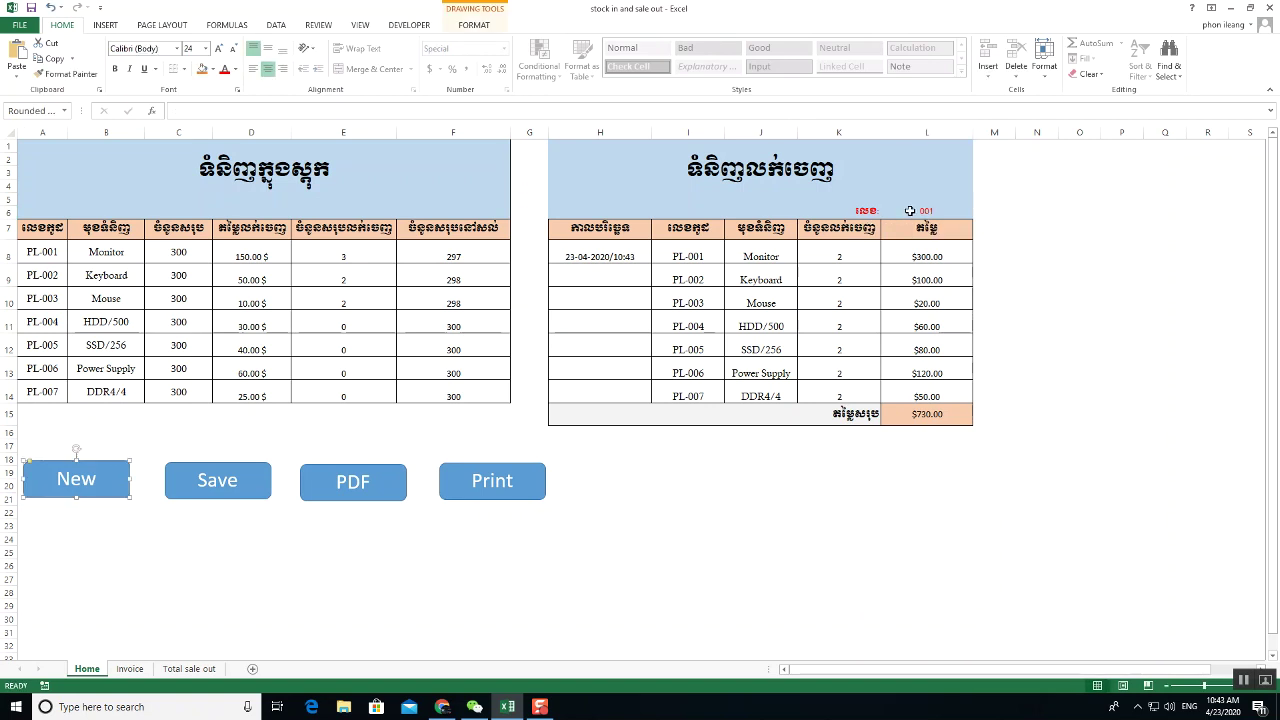
{"action": "key", "text": "Return"}
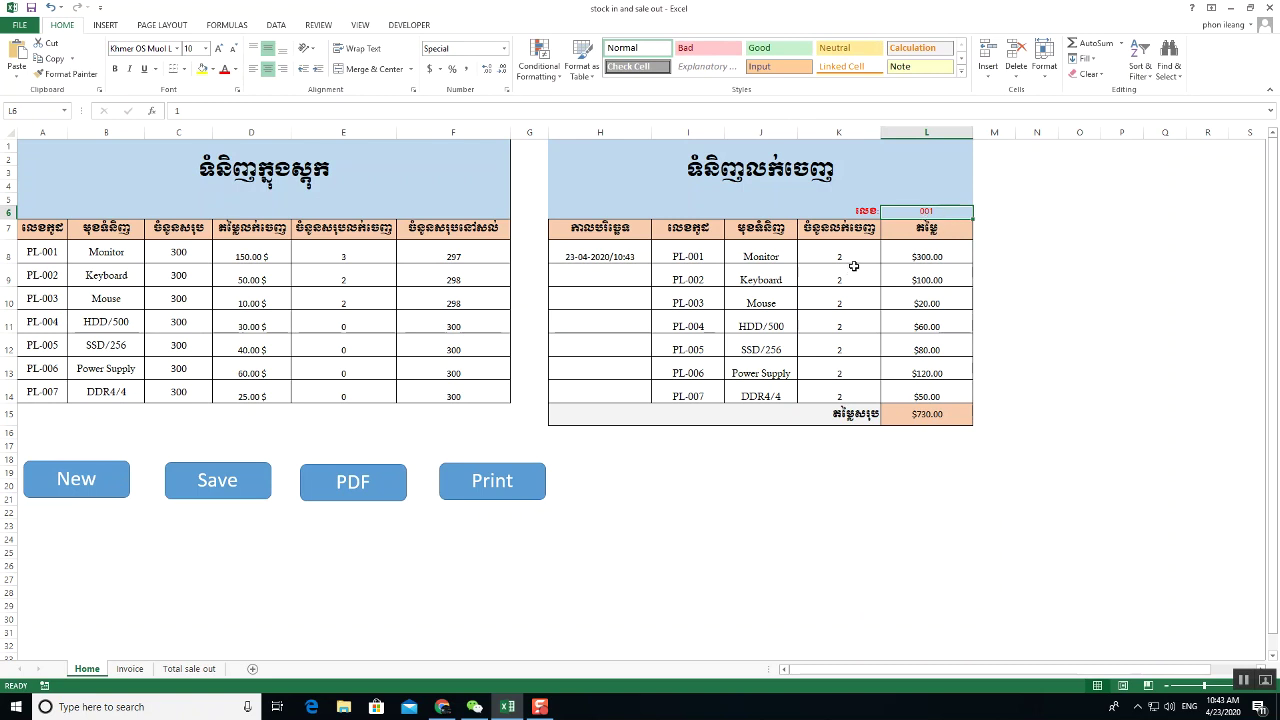
{"action": "left_click", "coordinate": [50, 484], "text": "ctrl"}
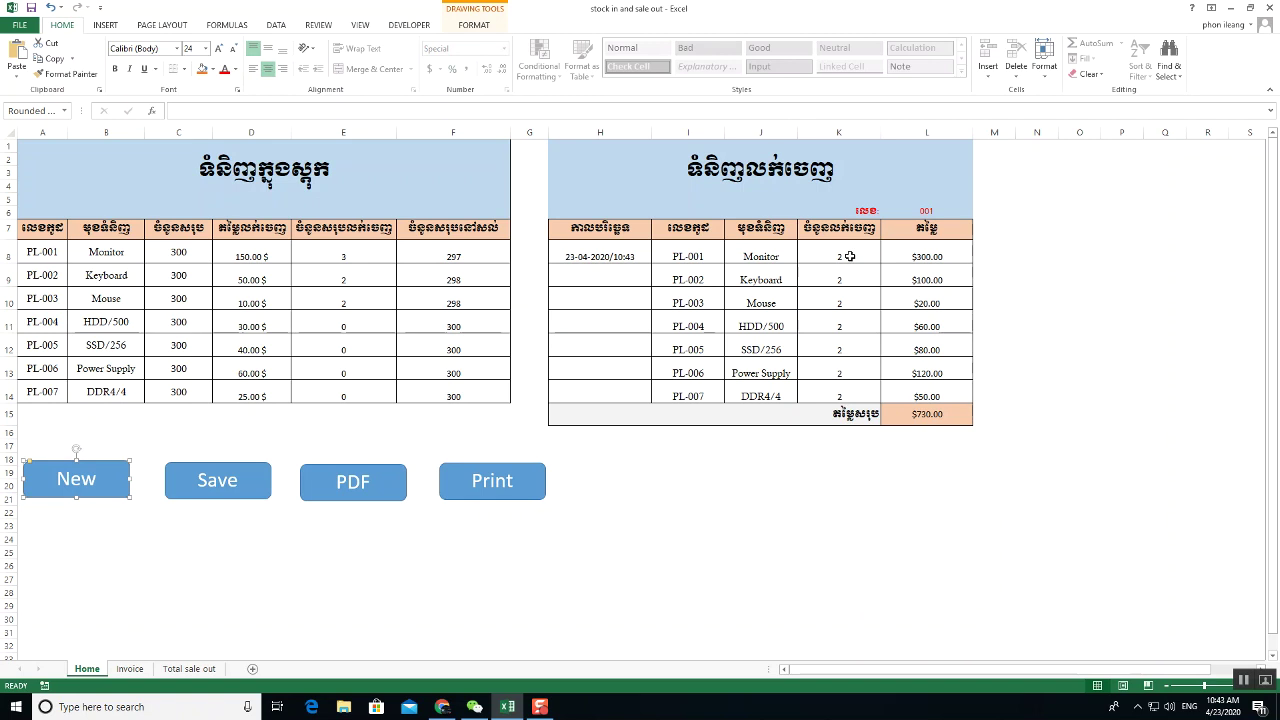
{"action": "left_click", "coordinate": [849, 256]}
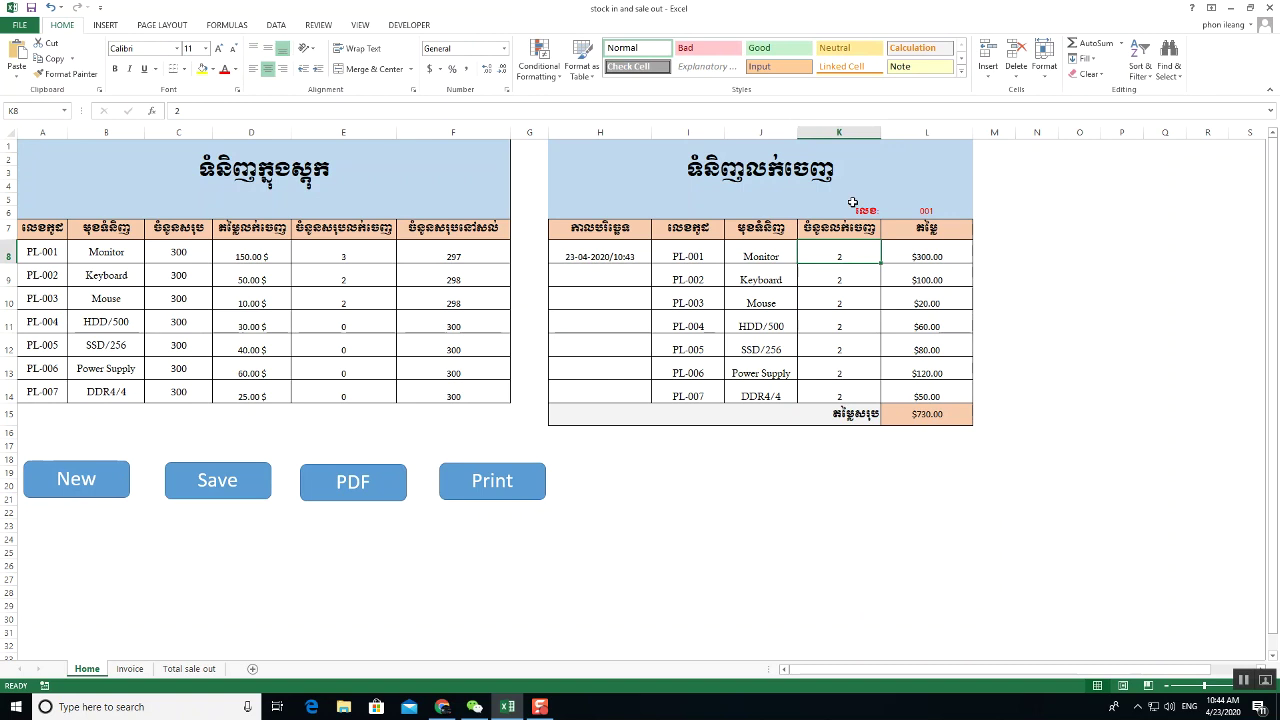
{"action": "left_click", "coordinate": [842, 397]}
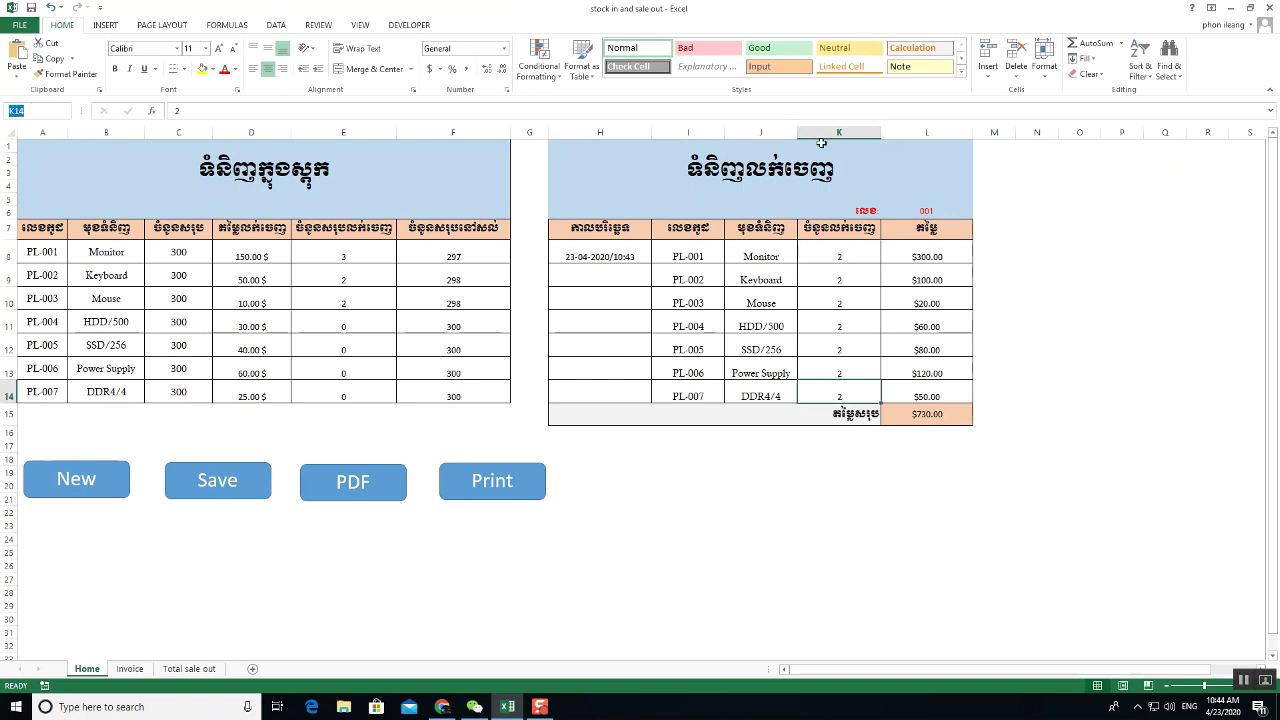
{"action": "left_click", "coordinate": [926, 212]}
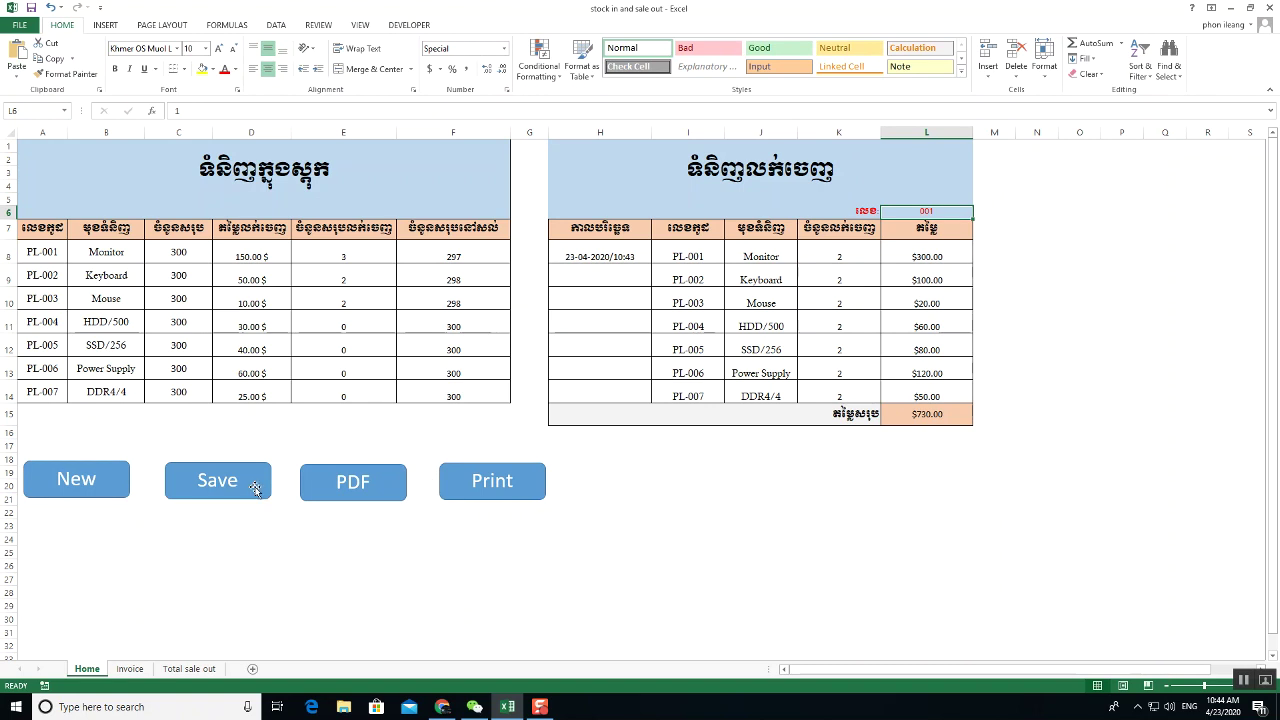
- Open the Visual Basic editor from the Developer tab and insert a new Module1
{"action": "left_click", "coordinate": [409, 27]}
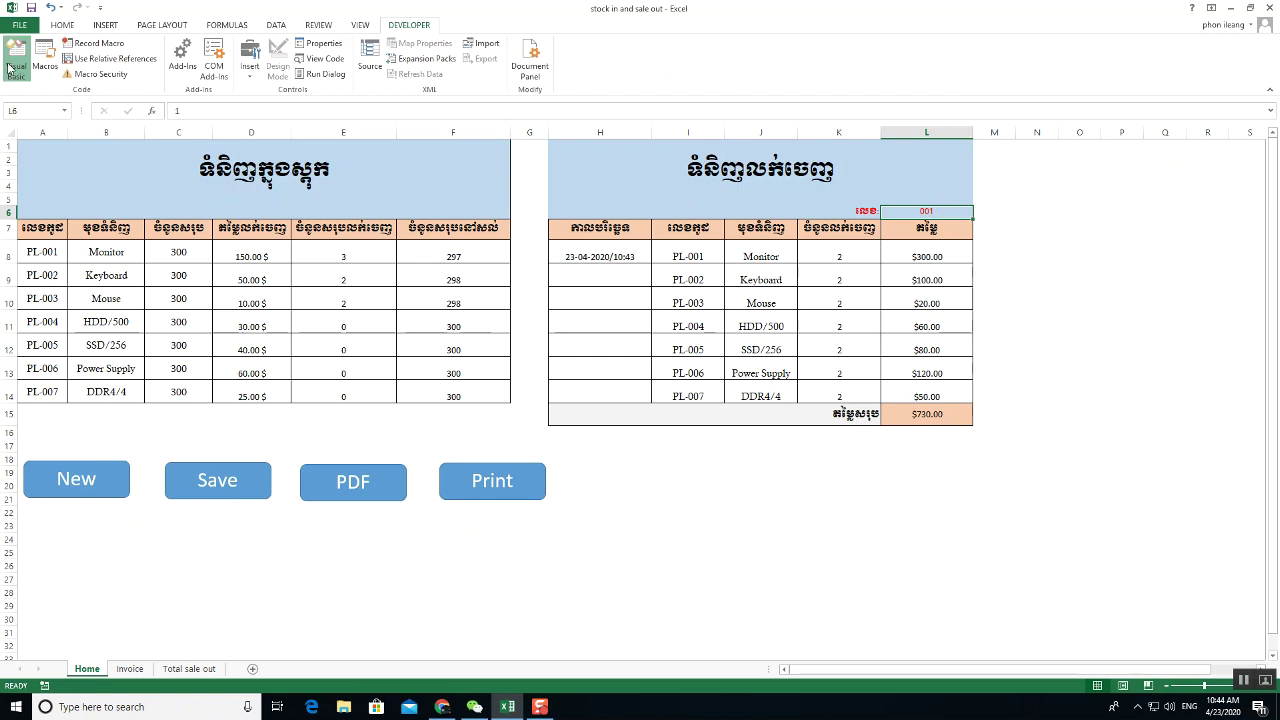
{"action": "left_click", "coordinate": [14, 68]}
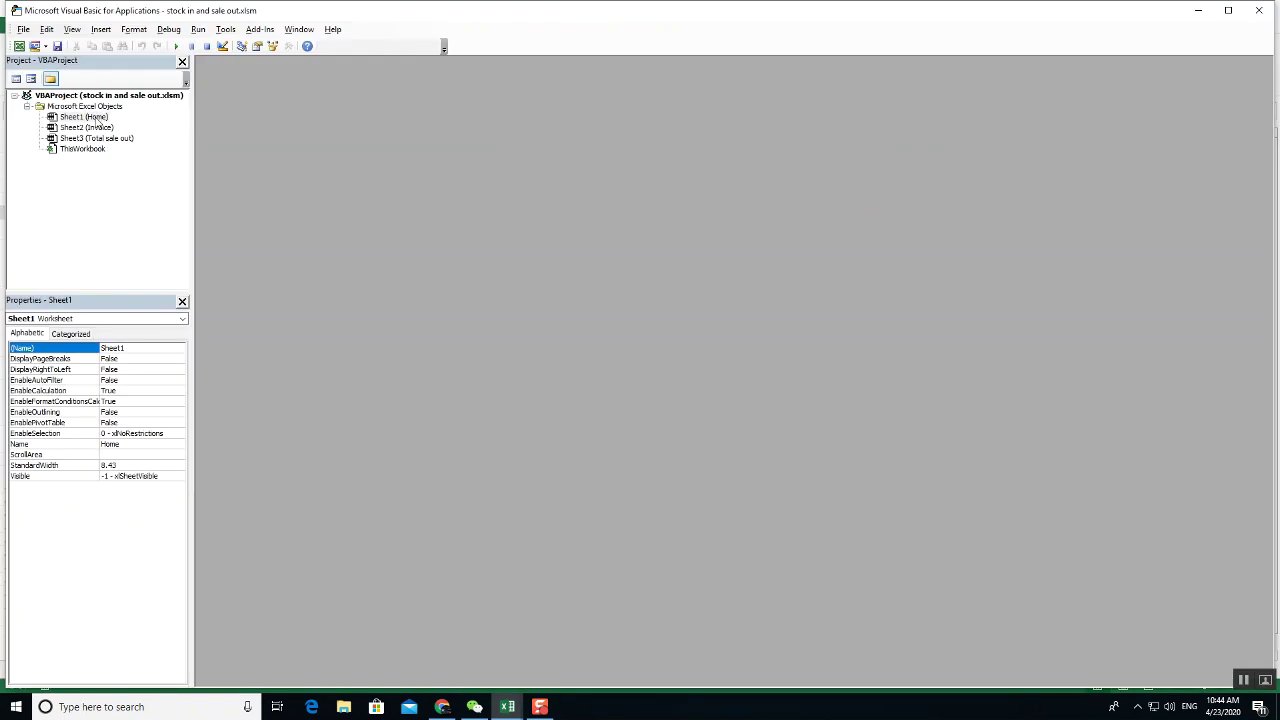
{"action": "right_click", "coordinate": [92, 119]}
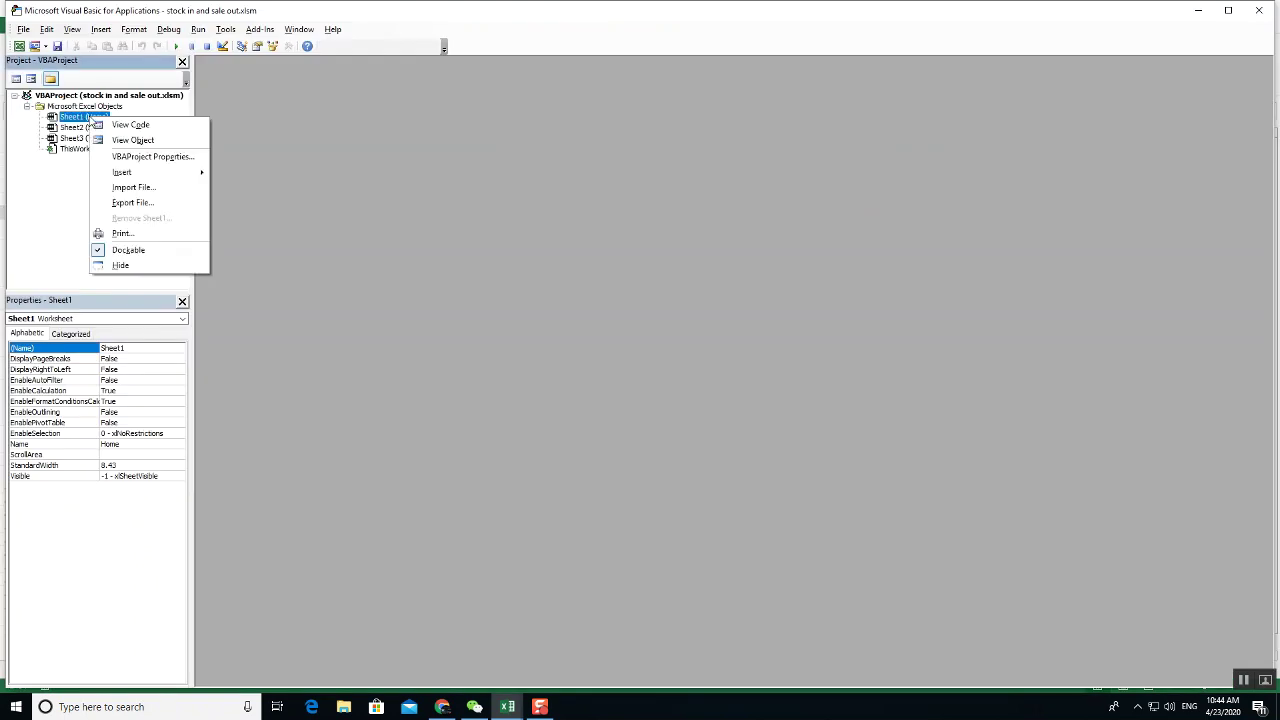
{"action": "mouse_move", "coordinate": [145, 175]}
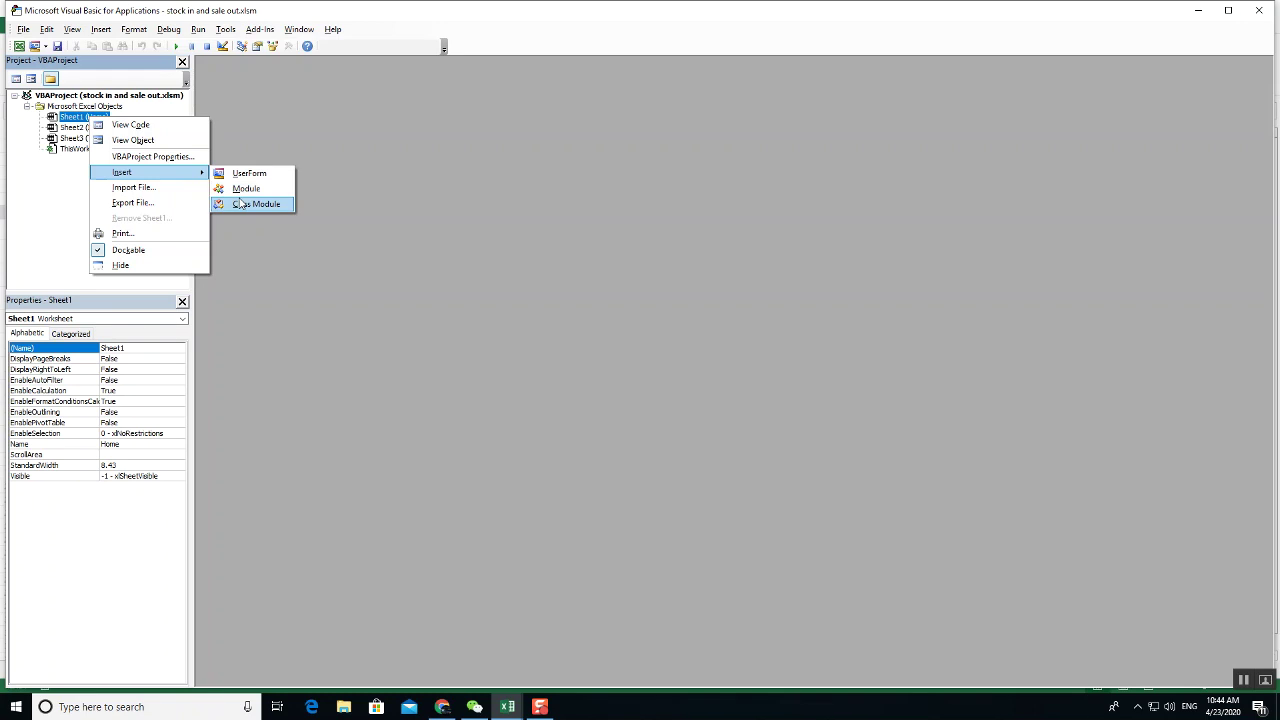
{"action": "left_click", "coordinate": [243, 190]}
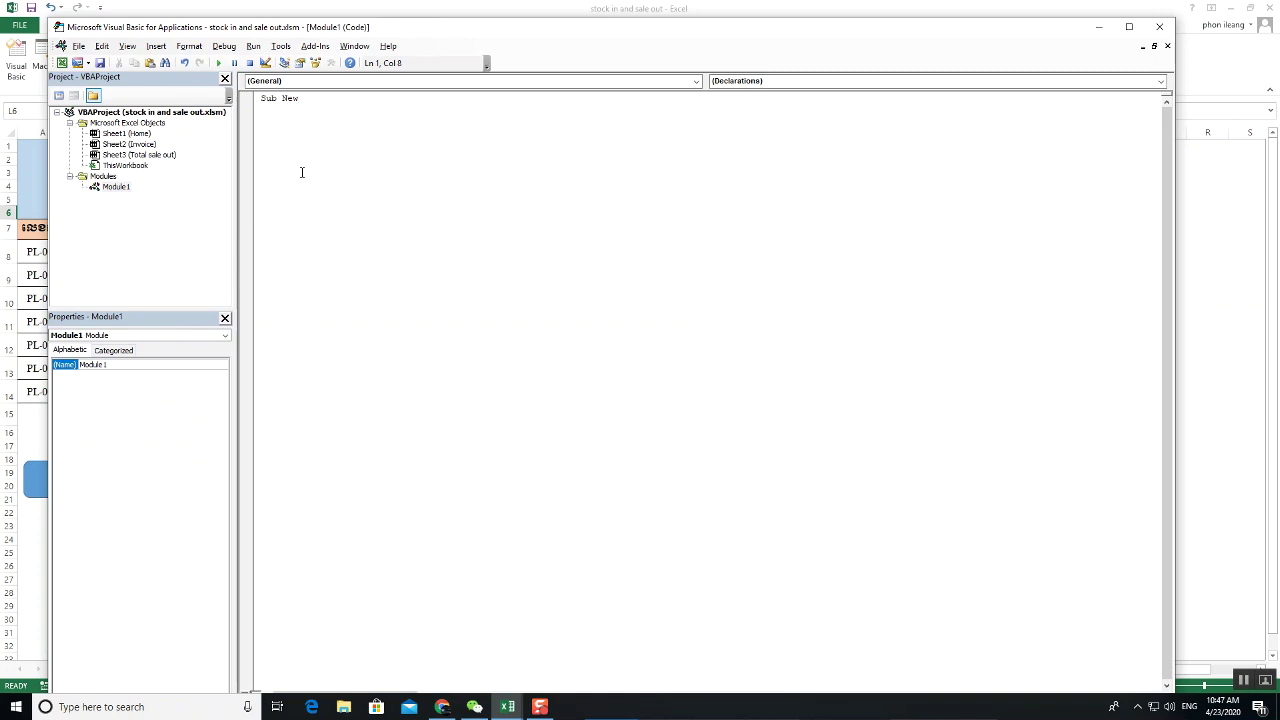
- Rename the procedure to NewInvoice and complete its header so End Sub appears
{"action": "key", "text": "BackSpace"}
{"action": "key", "text": "BackSpace"}
{"action": "type", "text": "i"}
{"action": "key", "text": "BackSpace"}
{"action": "type", "text": "inv"}
{"action": "type", "text": "oice"}
{"action": "double_click", "coordinate": [304, 99]}
{"action": "left_click", "coordinate": [304, 101]}
{"action": "type", "text": ")"}
{"action": "key", "text": "Return"}
{"action": "key", "text": "Return"}
{"action": "key", "text": "Return"}
{"action": "key", "text": "Return"}
- Arrange the VBA editor window over the worksheet so cell L6 stays visible
{"action": "mouse_move", "coordinate": [519, 34]}
{"action": "left_mouse_down"}
{"action": "mouse_move", "coordinate": [505, 167]}
{"action": "mouse_move", "coordinate": [582, 259]}
{"action": "left_mouse_up"}
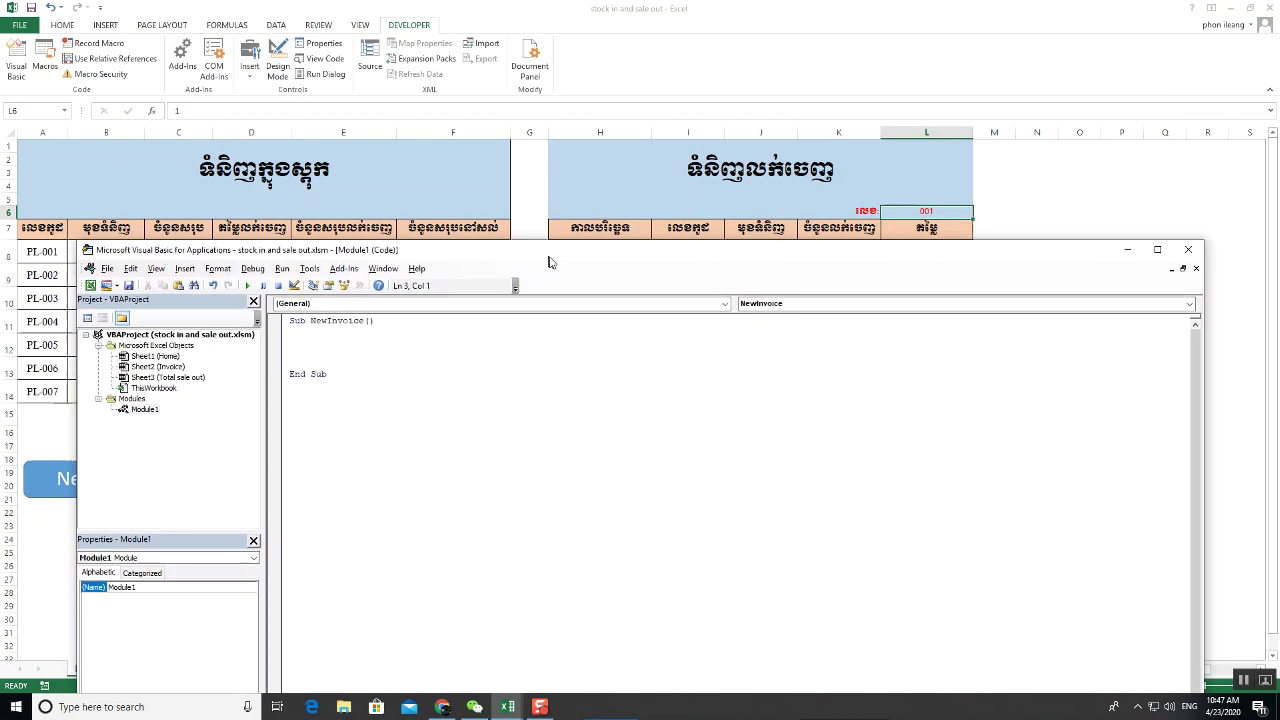
{"action": "left_click", "coordinate": [937, 211]}
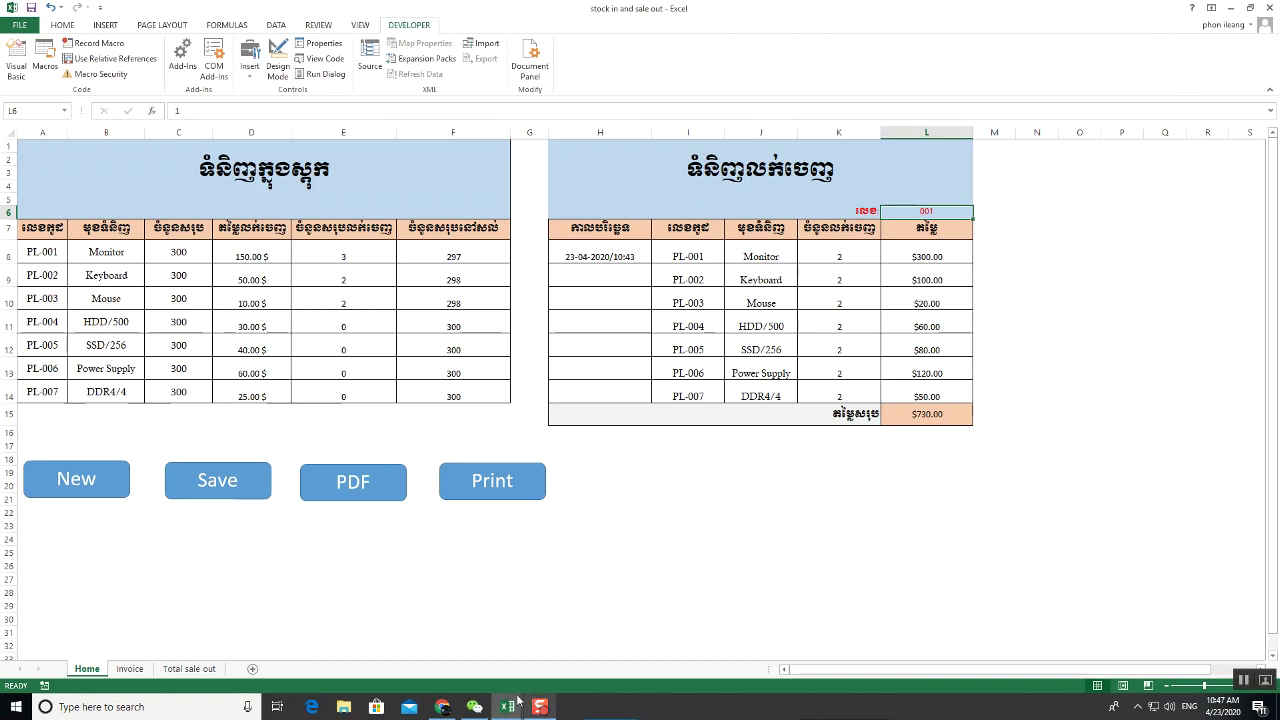
{"action": "mouse_move", "coordinate": [509, 711]}
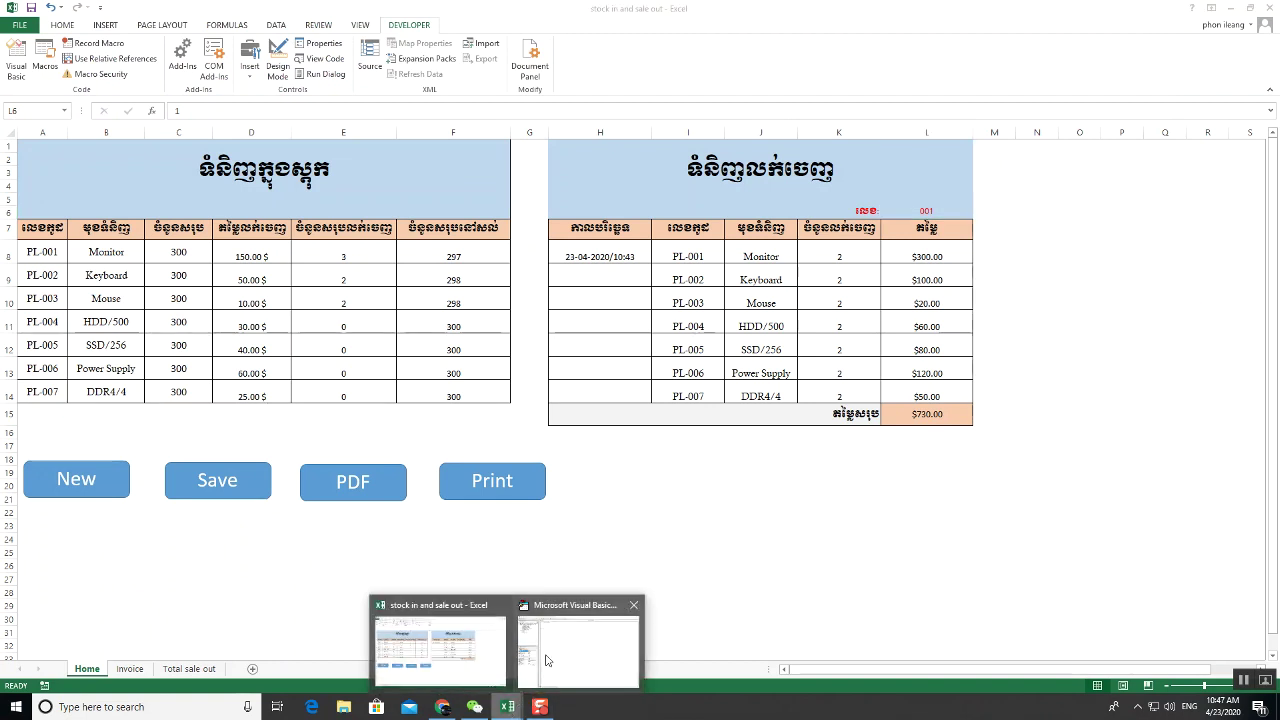
{"action": "left_click", "coordinate": [562, 643]}
{"action": "left_click_drag", "start_coordinate": [853, 272], "coordinate": [860, 264]}
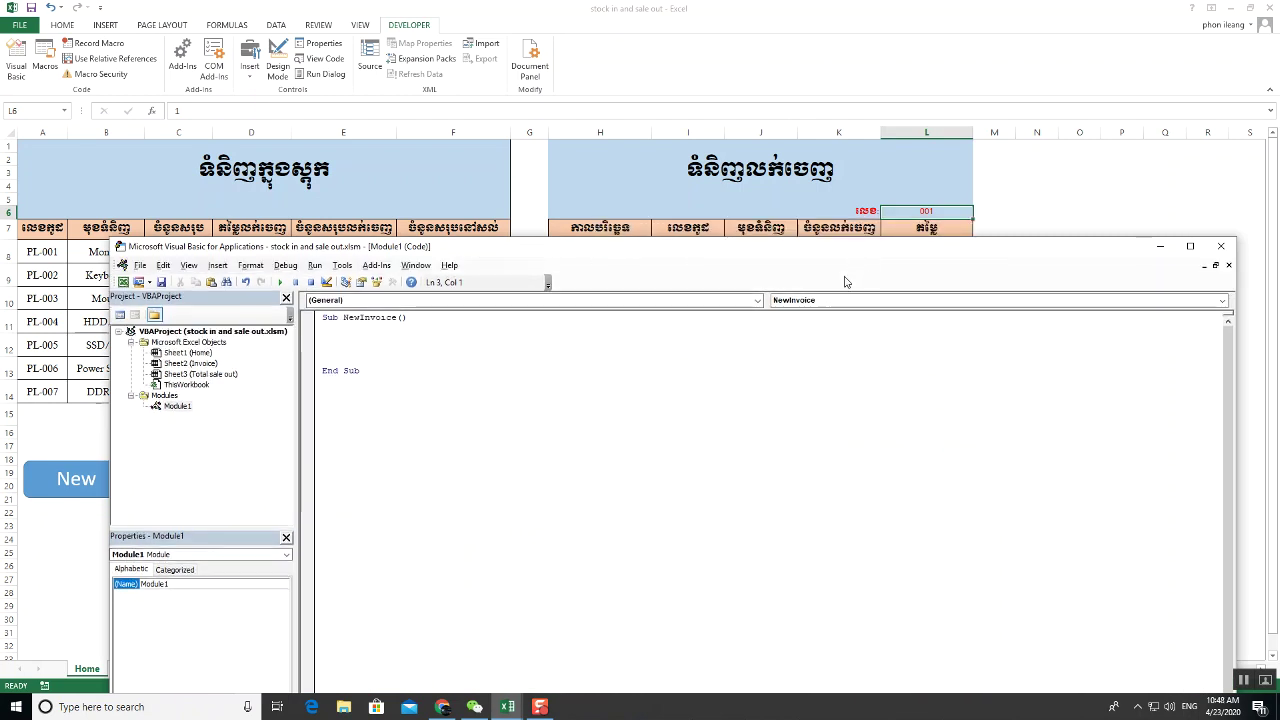
{"action": "left_click_drag", "start_coordinate": [869, 397], "coordinate": [870, 337]}
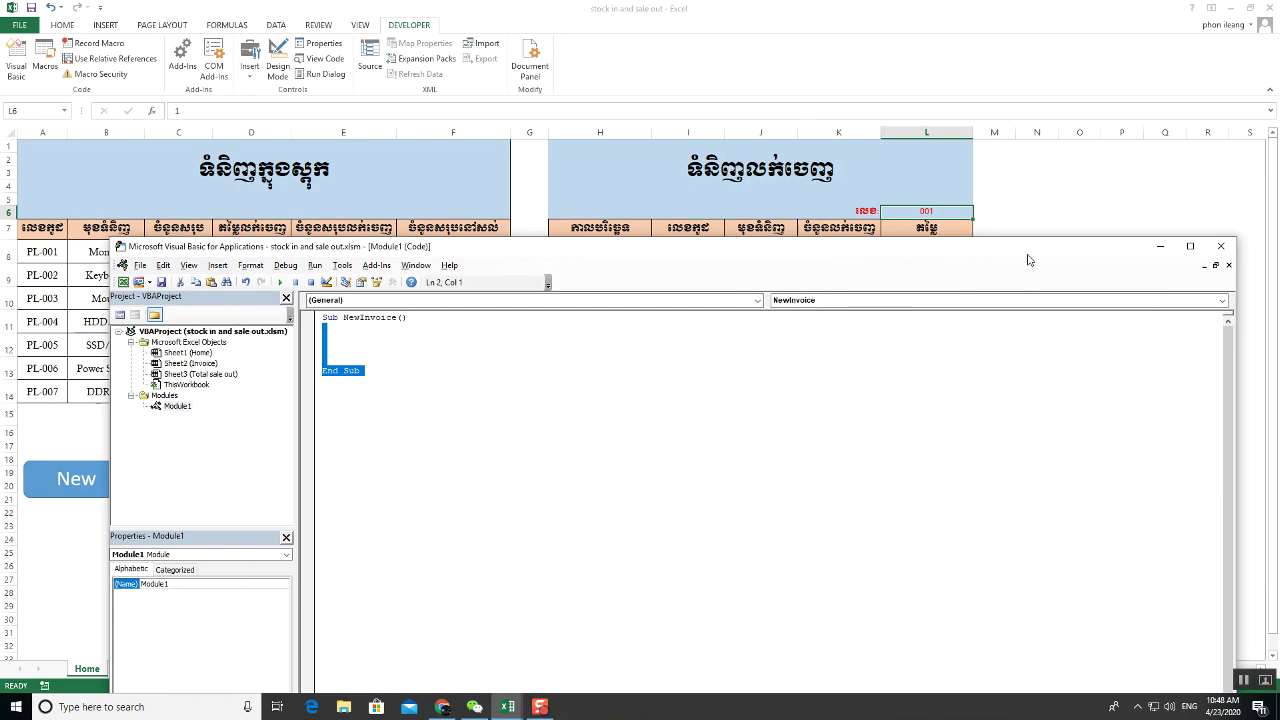
{"action": "left_click_drag", "start_coordinate": [1031, 257], "coordinate": [1041, 138]}
{"action": "left_click", "coordinate": [524, 294]}
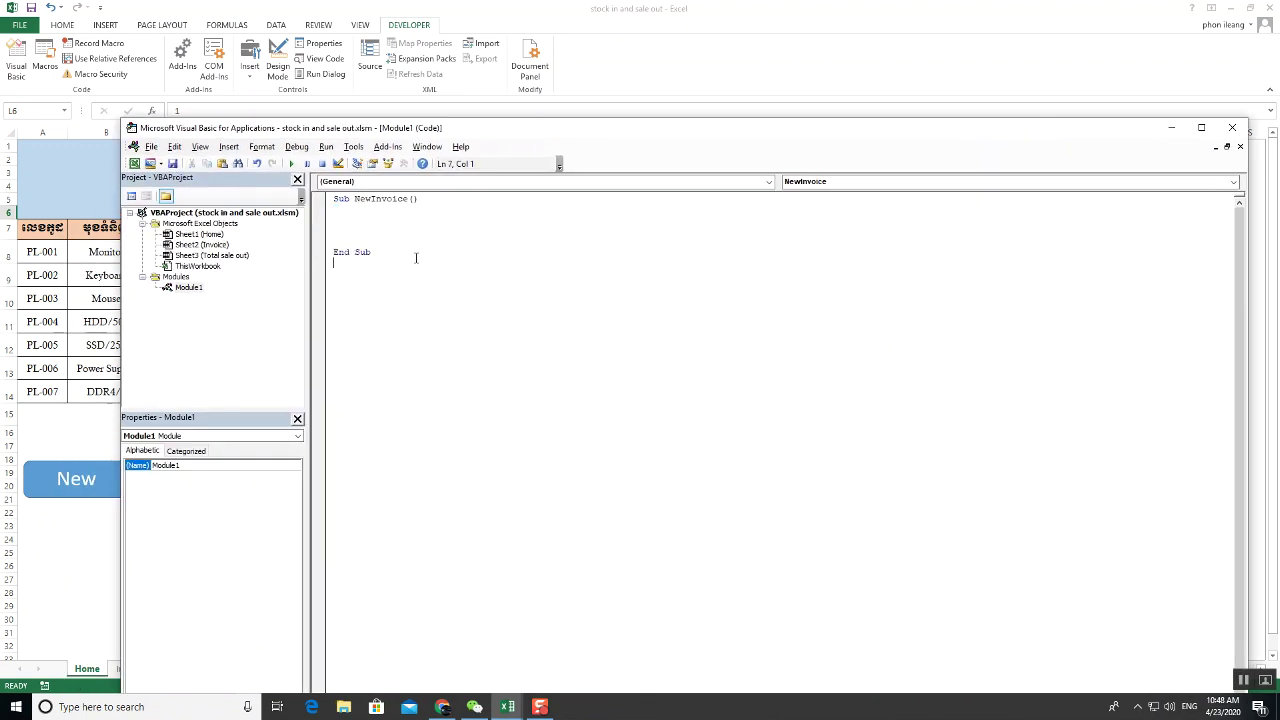
- Type Range("L6").Value = Range("L6 in NewInvoice, accepting Value from IntelliSense
{"action": "left_click", "coordinate": [355, 218]}
{"action": "type", "text": "Rang"}
{"action": "type", "text": "e ("}
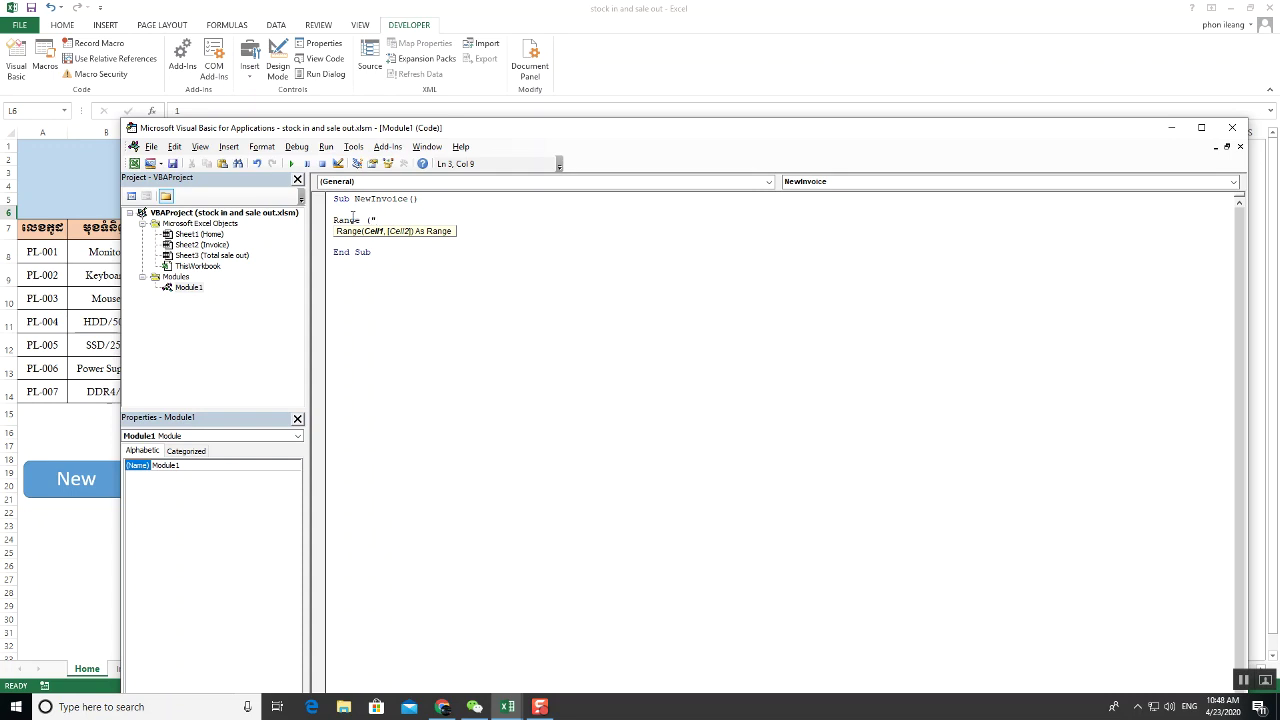
{"action": "mouse_move", "coordinate": [716, 130]}
{"action": "left_mouse_down"}
{"action": "mouse_move", "coordinate": [668, 183]}
{"action": "mouse_move", "coordinate": [706, 267]}
{"action": "left_mouse_up"}
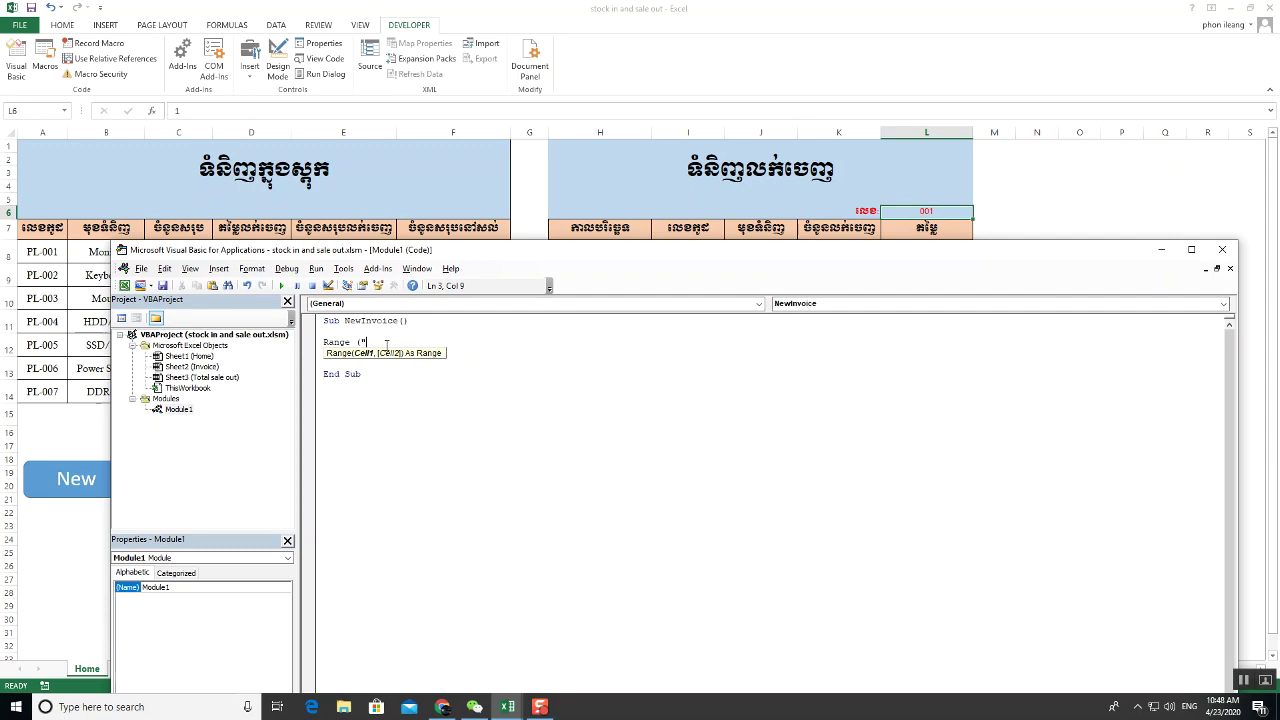
{"action": "type", "text": "1"}
{"action": "type", "text": "6"}
{"action": "type", "text": "\""}
{"action": "type", "text": ")"}
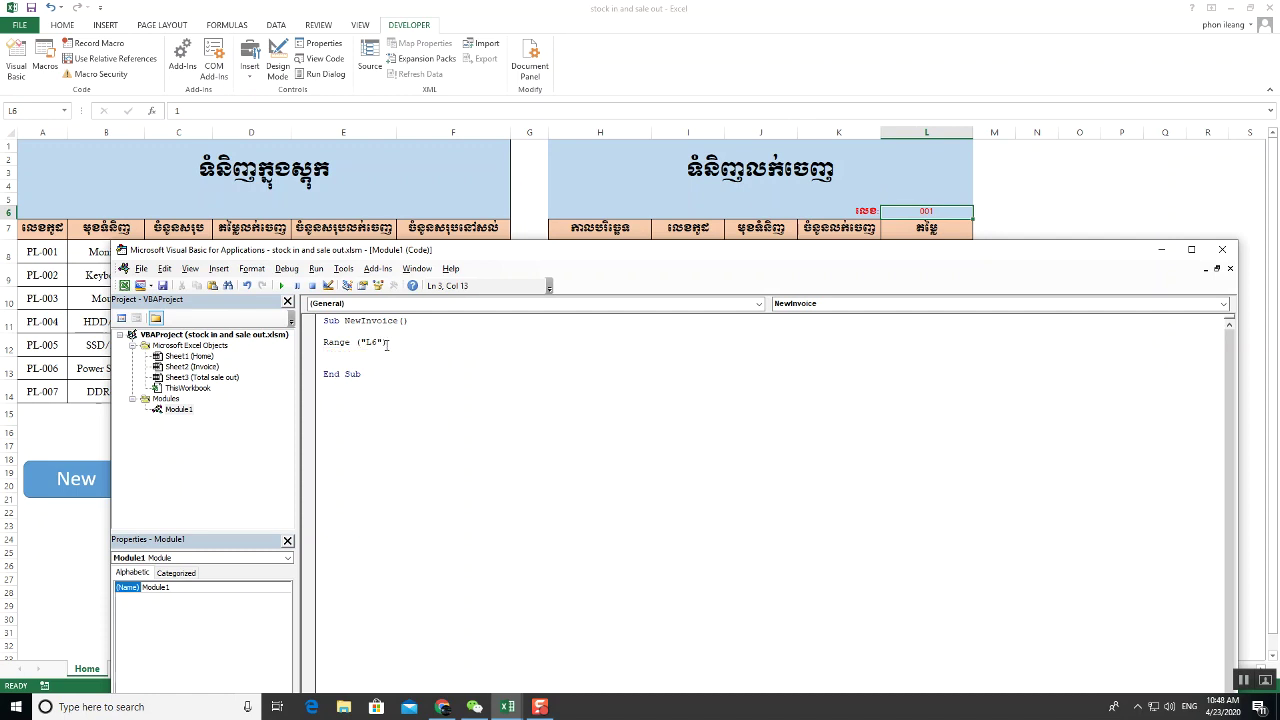
{"action": "type", "text": "."}
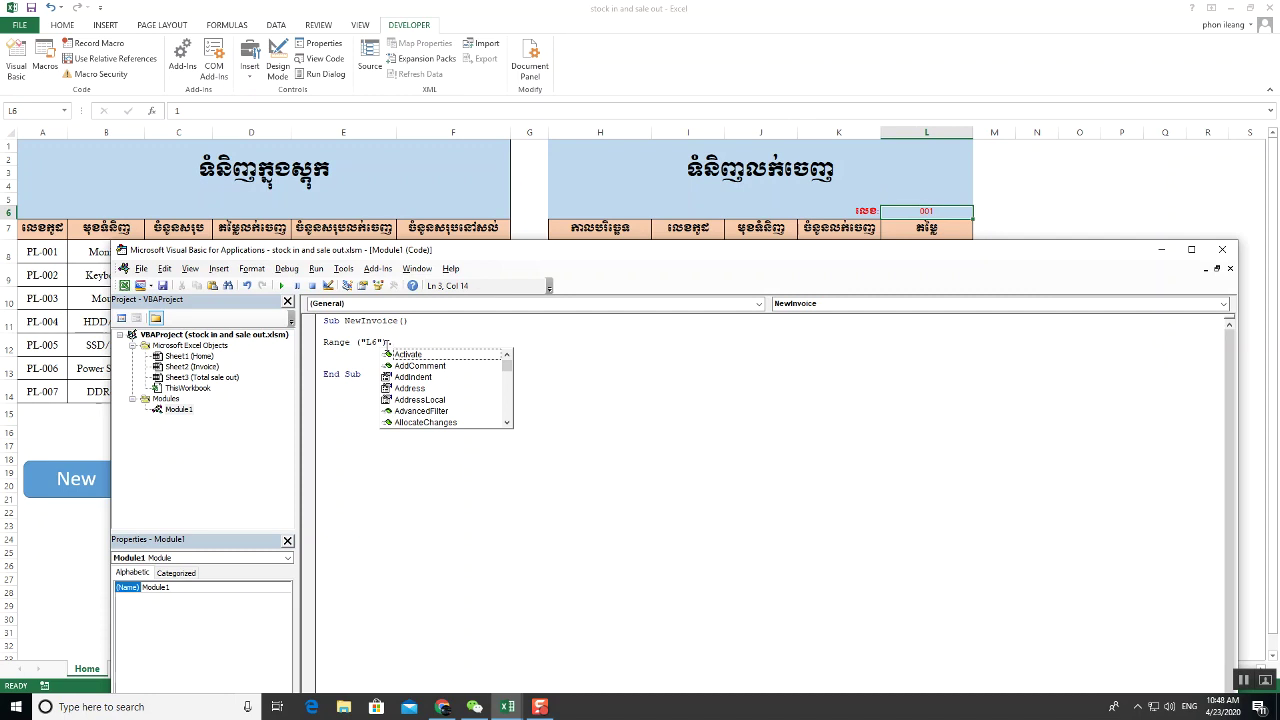
{"action": "type", "text": "v"}
{"action": "key", "text": "Down"}
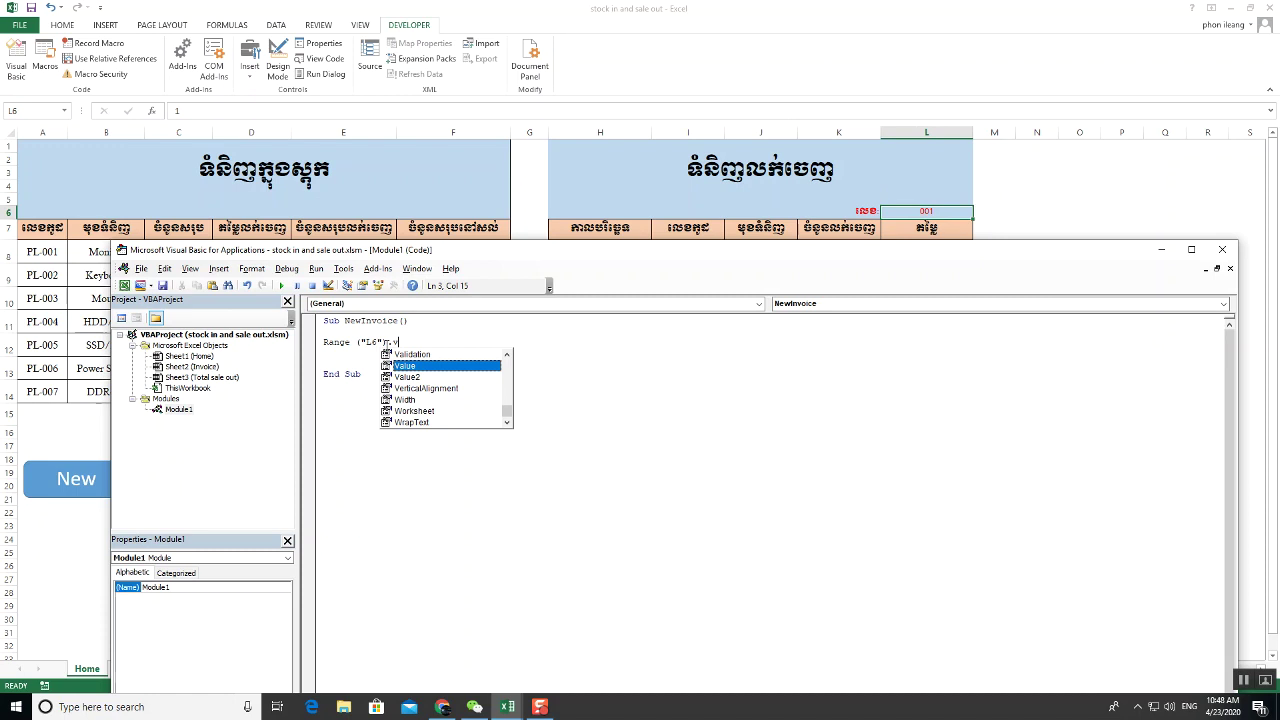
{"action": "key", "text": "Tab"}
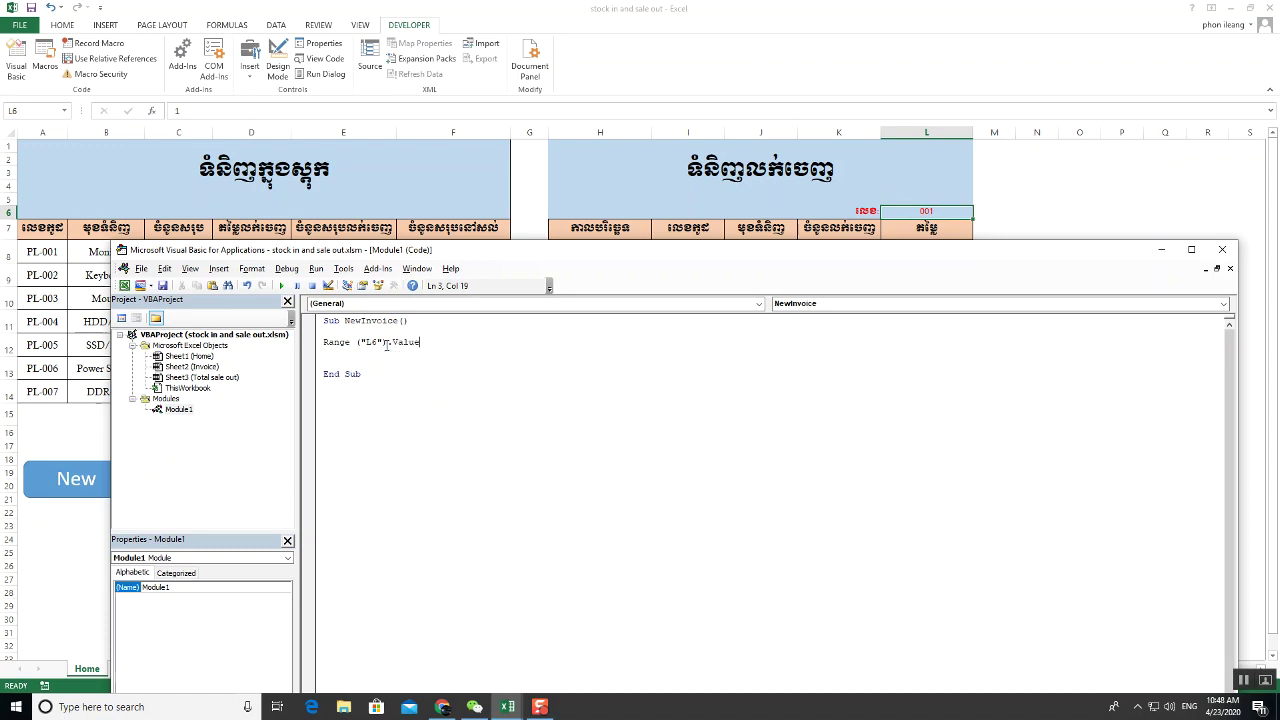
{"action": "type", "text": " = "}
{"action": "type", "text": "Range"}
{"action": "type", "text": "(\""}
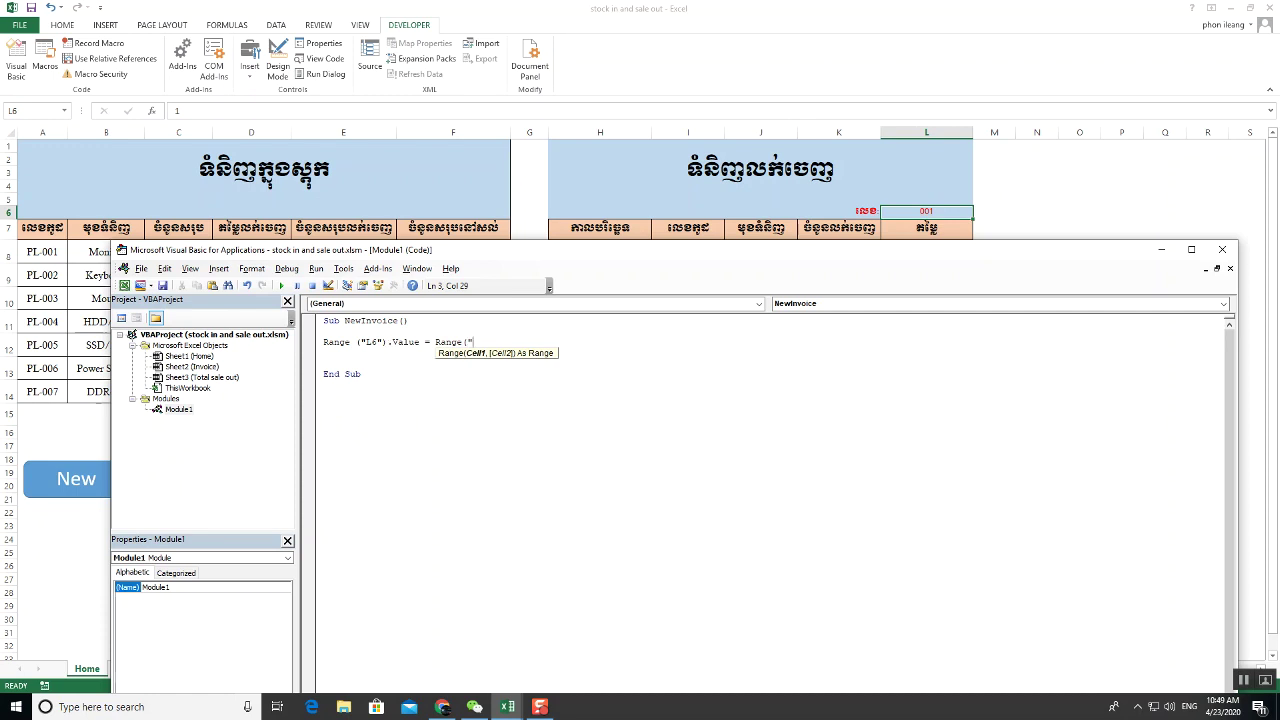
{"action": "type", "text": "L6"}
- Finish the line as Range("L6").Value = Range("L6").Value + 1
{"action": "type", "text": ")"}
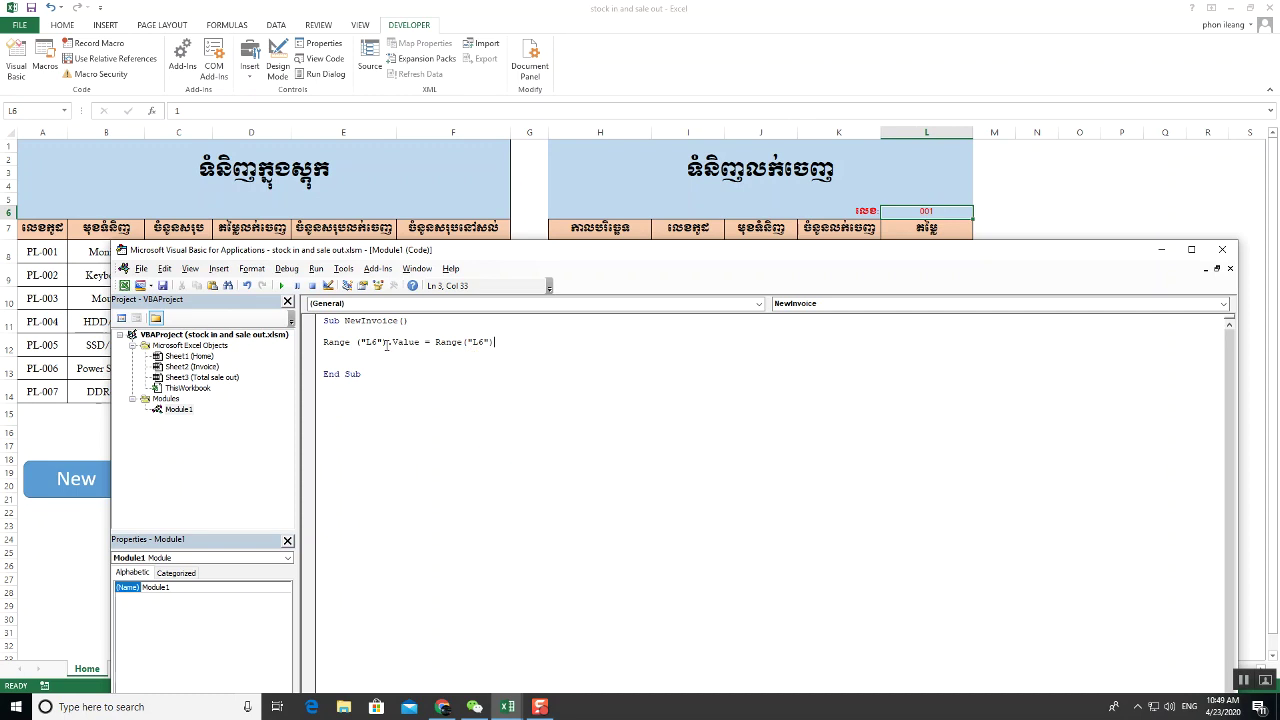
{"action": "type", "text": "."}
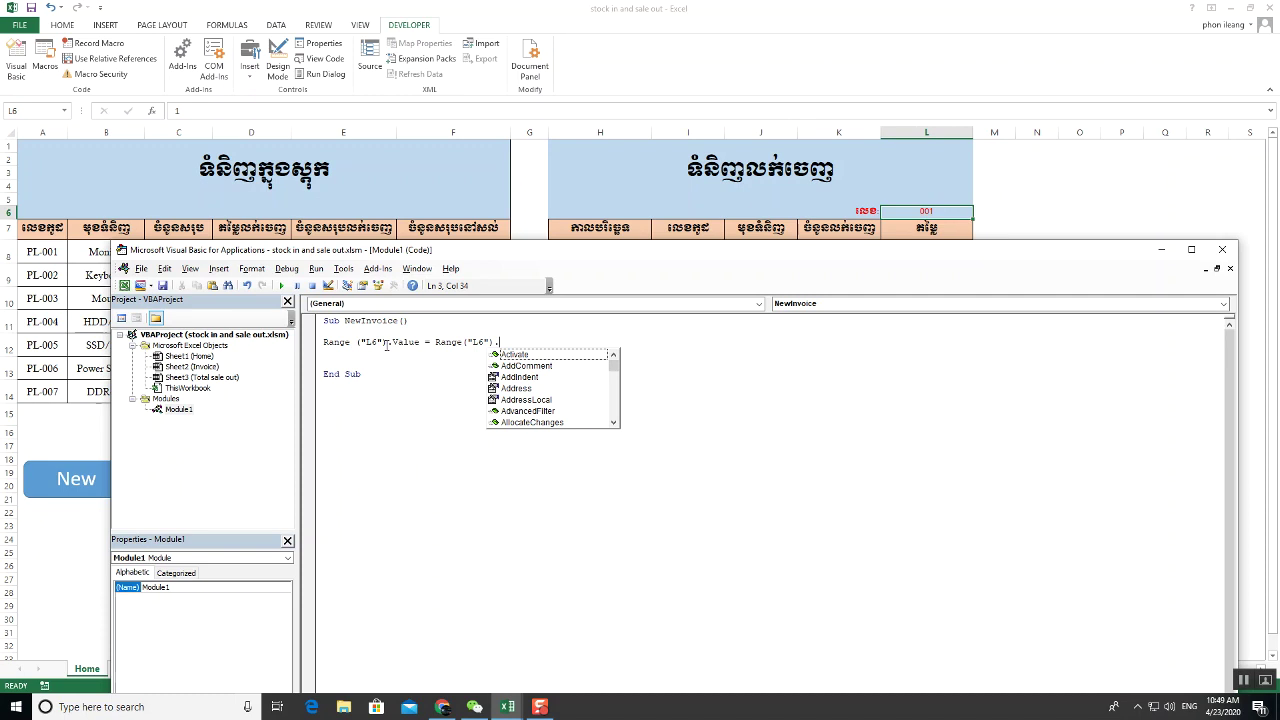
{"action": "type", "text": "v"}
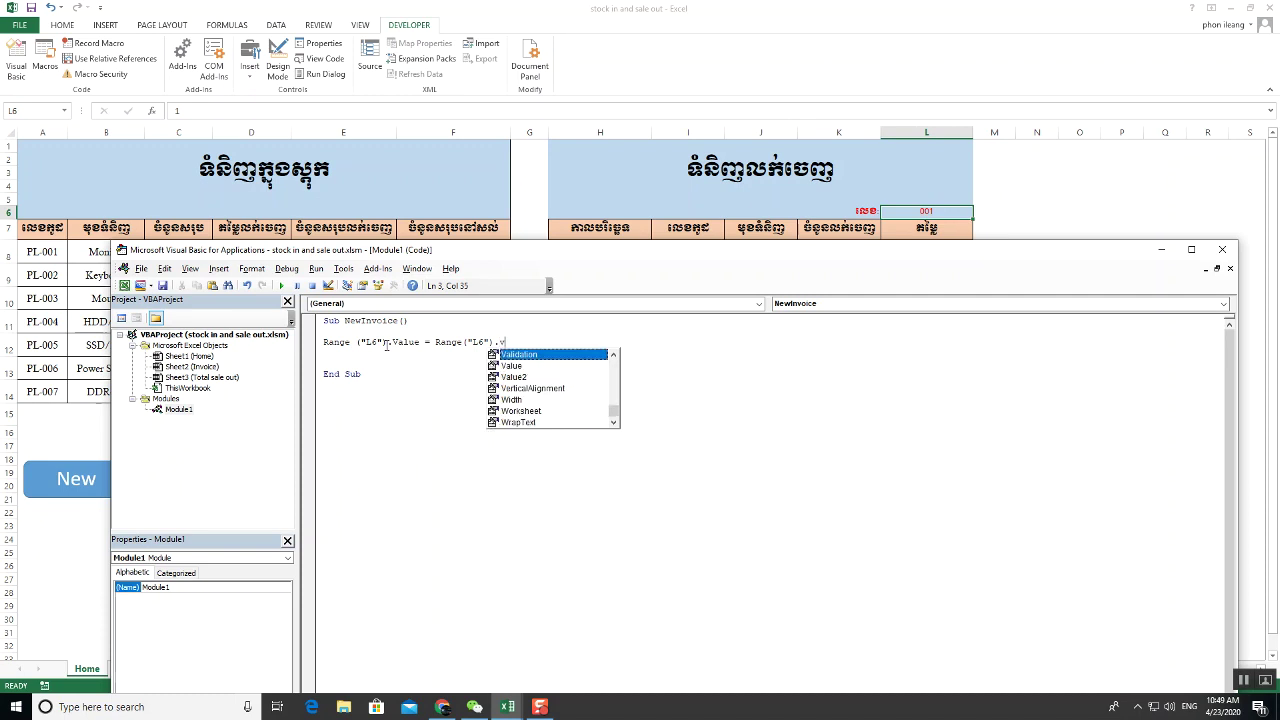
{"action": "key", "text": "Down"}
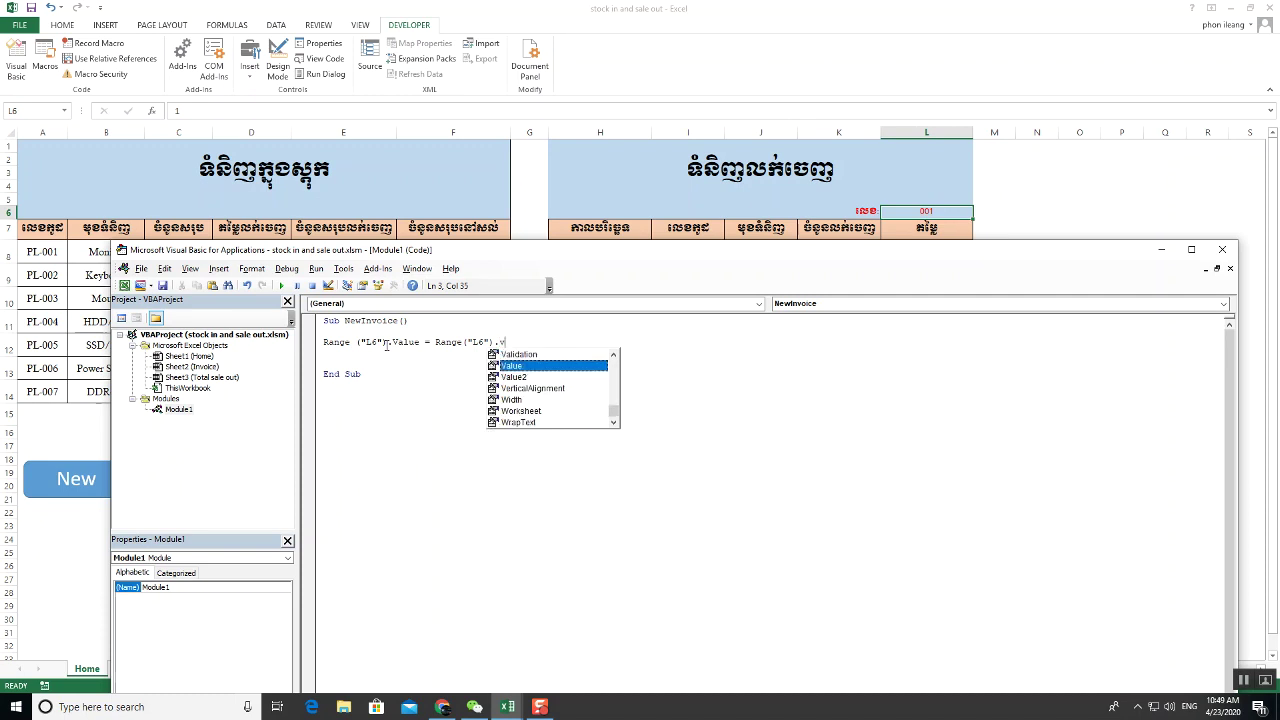
{"action": "key", "text": "Tab"}
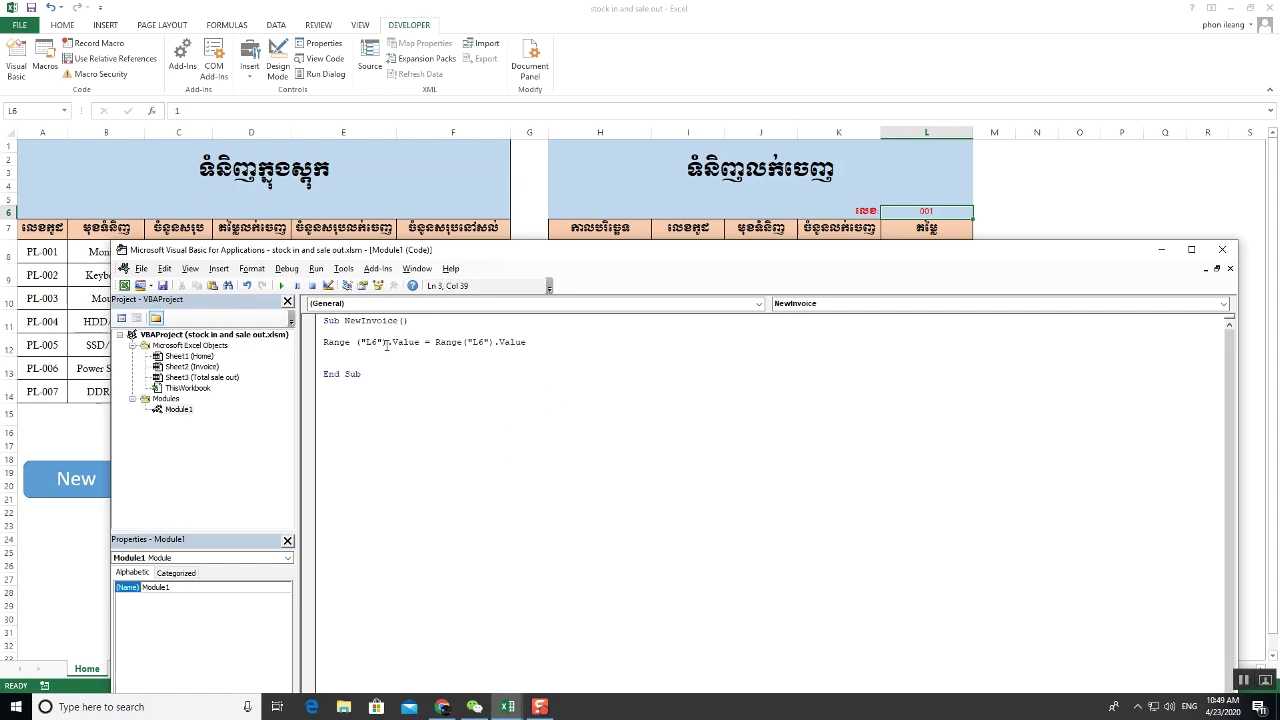
{"action": "type", "text": "+ "}
{"action": "type", "text": "1"}
{"action": "mouse_move", "coordinate": [656, 255]}
{"action": "left_mouse_down"}
{"action": "mouse_move", "coordinate": [688, 294]}
{"action": "mouse_move", "coordinate": [702, 288]}
{"action": "left_mouse_up"}
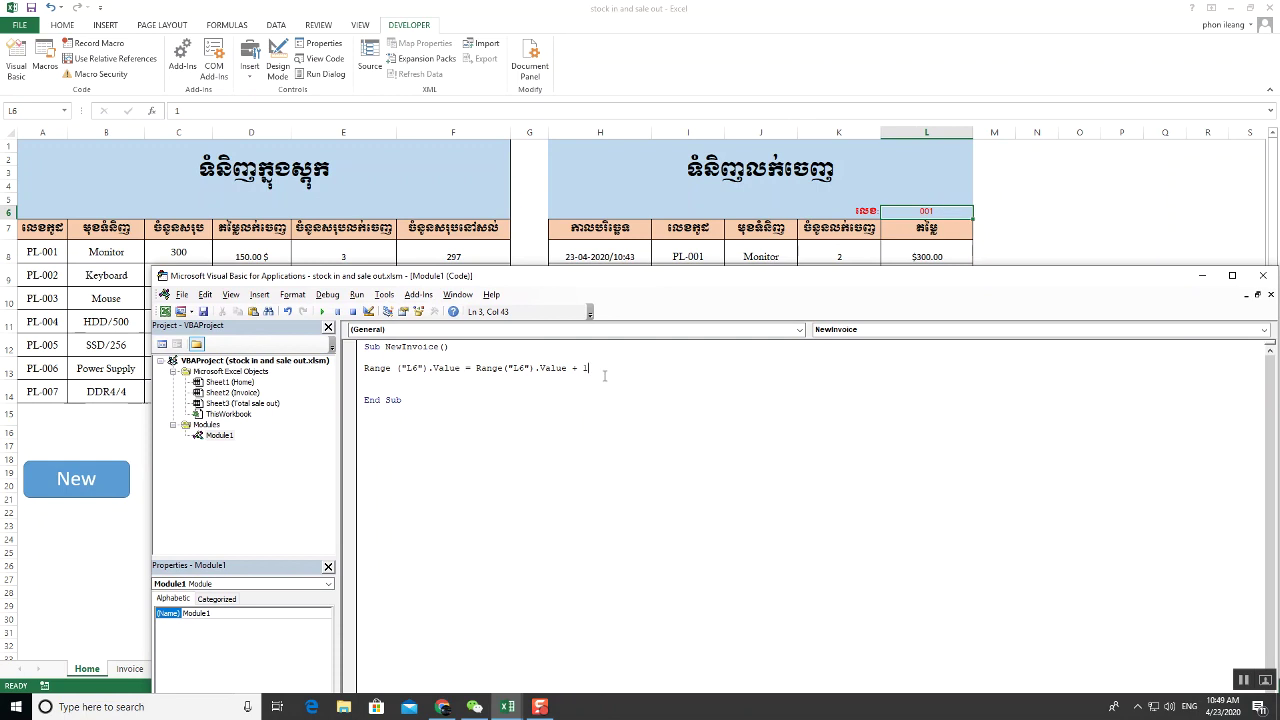
{"action": "key", "text": "Return"}
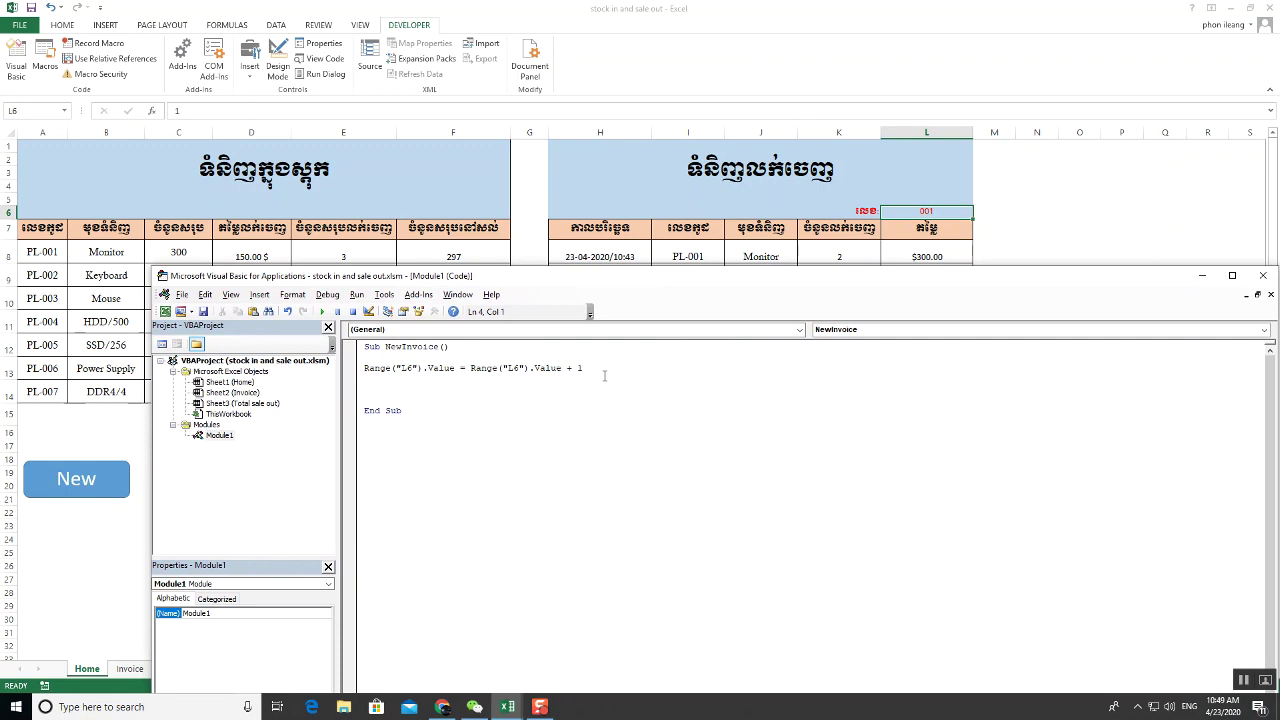
{"action": "left_click", "coordinate": [599, 368]}
- Fill the quantity 2 from K8 down through K14 on the sheet
{"action": "left_click_drag", "start_coordinate": [771, 289], "coordinate": [713, 363]}
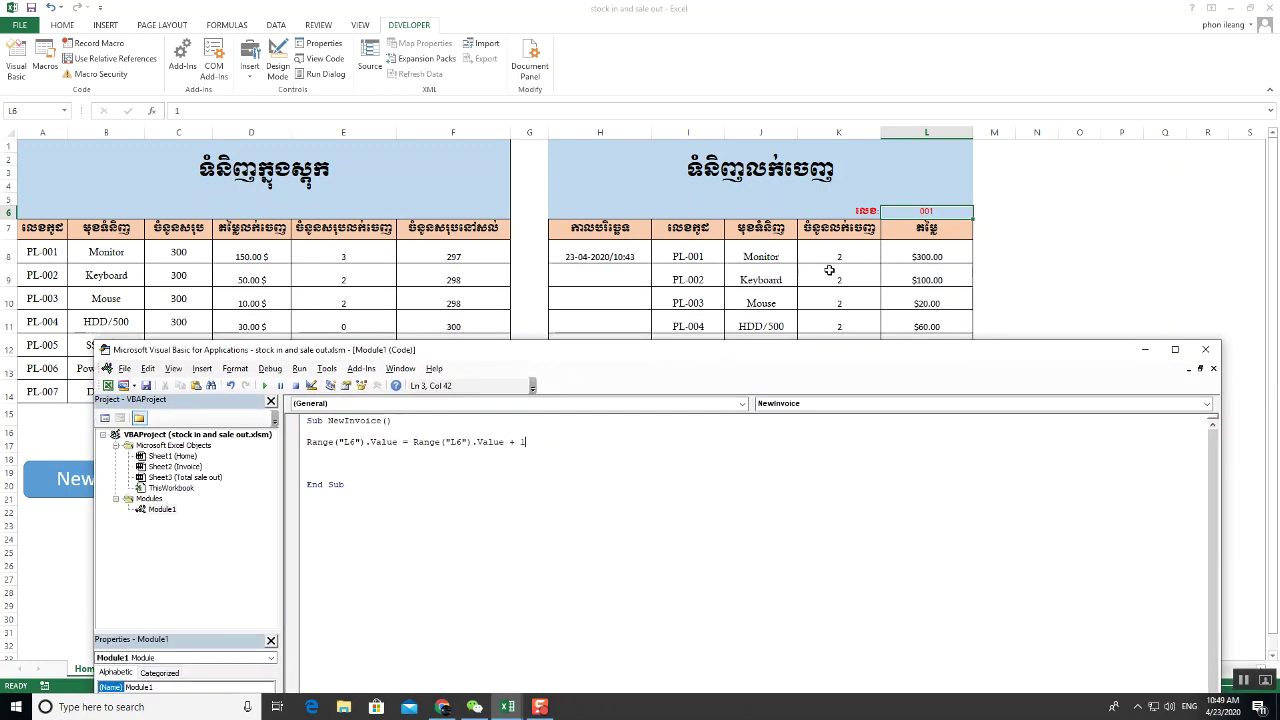
{"action": "mouse_move", "coordinate": [838, 357]}
{"action": "left_mouse_down"}
{"action": "mouse_move", "coordinate": [848, 438]}
{"action": "mouse_move", "coordinate": [850, 421]}
{"action": "left_mouse_up"}
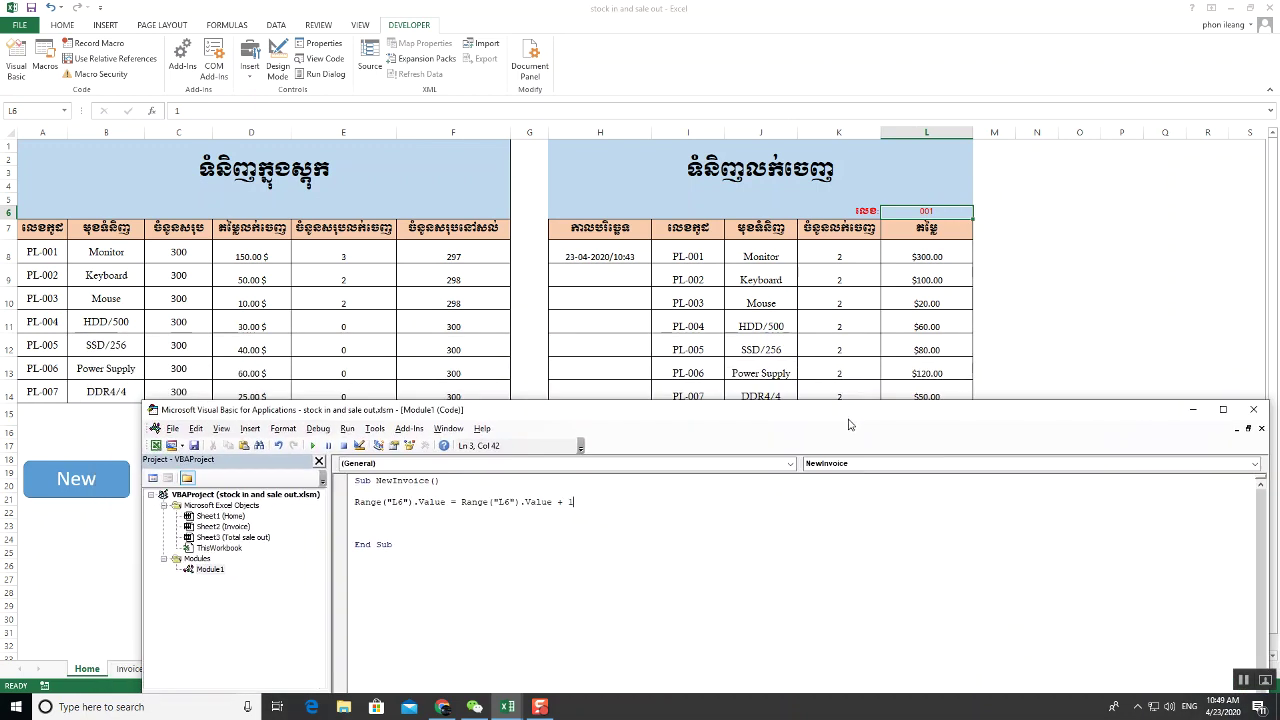
{"action": "left_click", "coordinate": [836, 251]}
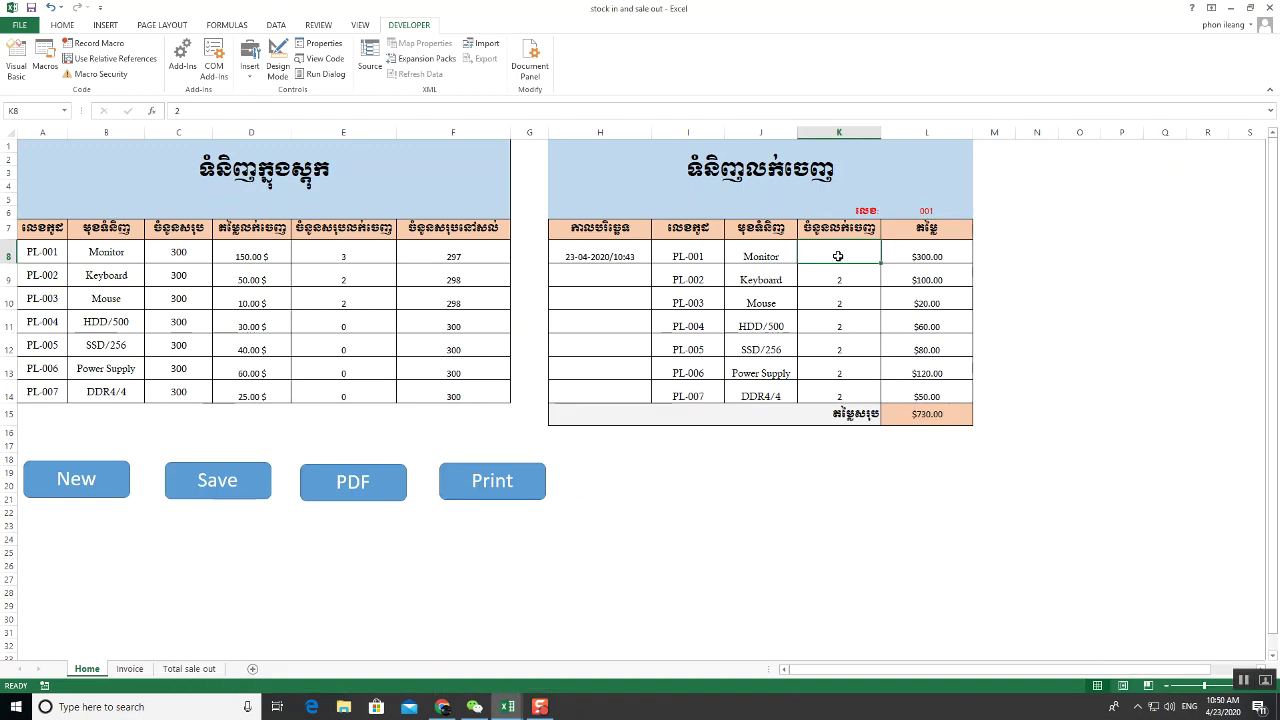
{"action": "left_click_drag", "start_coordinate": [880, 263], "coordinate": [882, 400]}
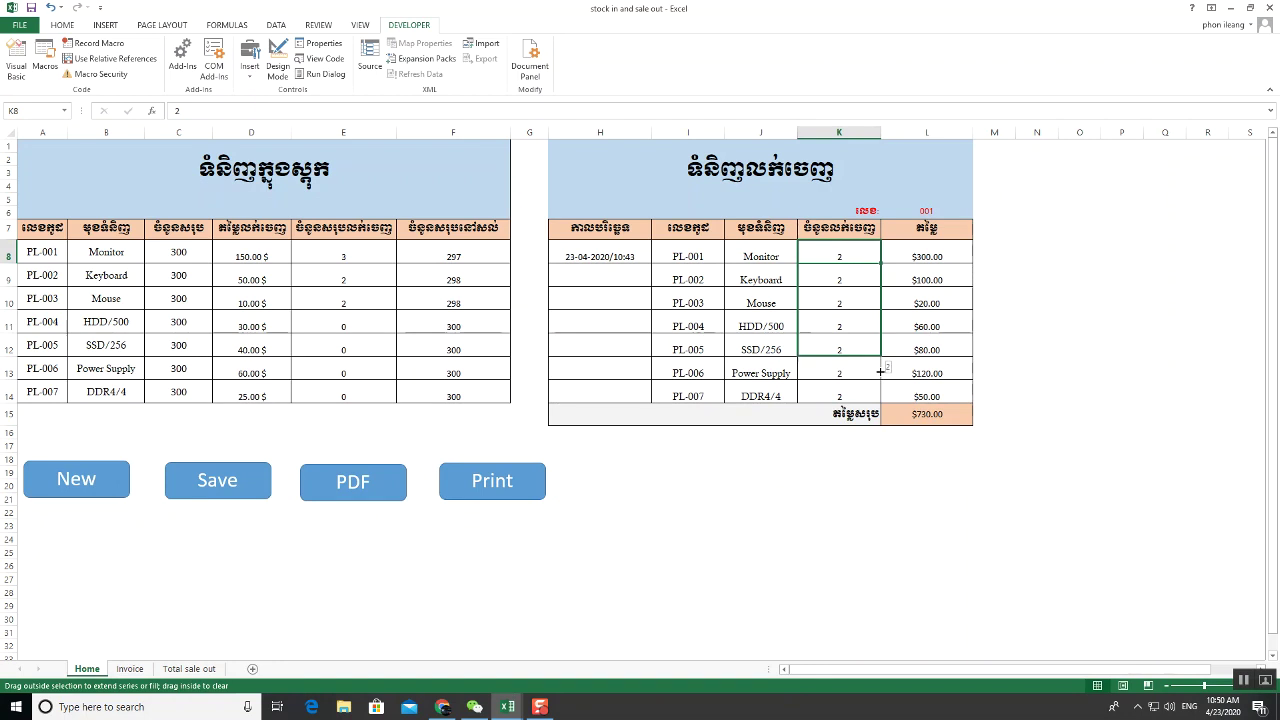
- Check cells K8 and K14, then bring the Visual Basic editor back to the front
{"action": "left_click", "coordinate": [838, 258]}
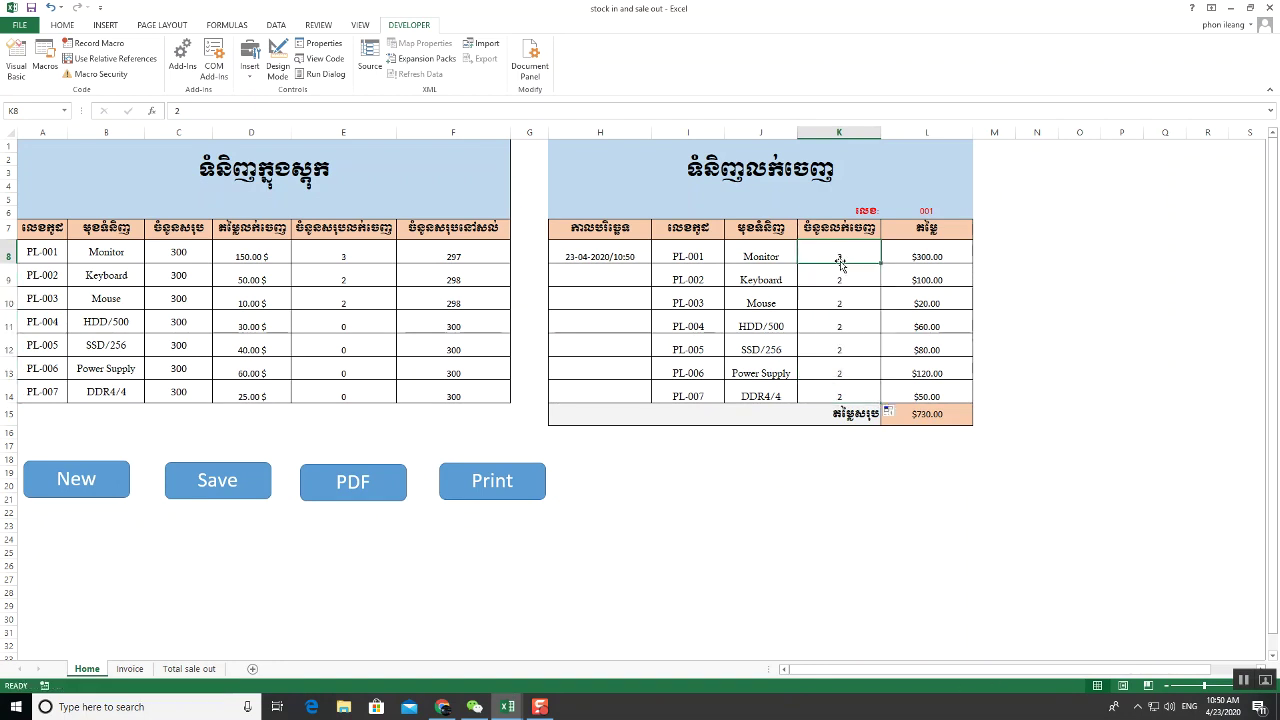
{"action": "left_click", "coordinate": [851, 391]}
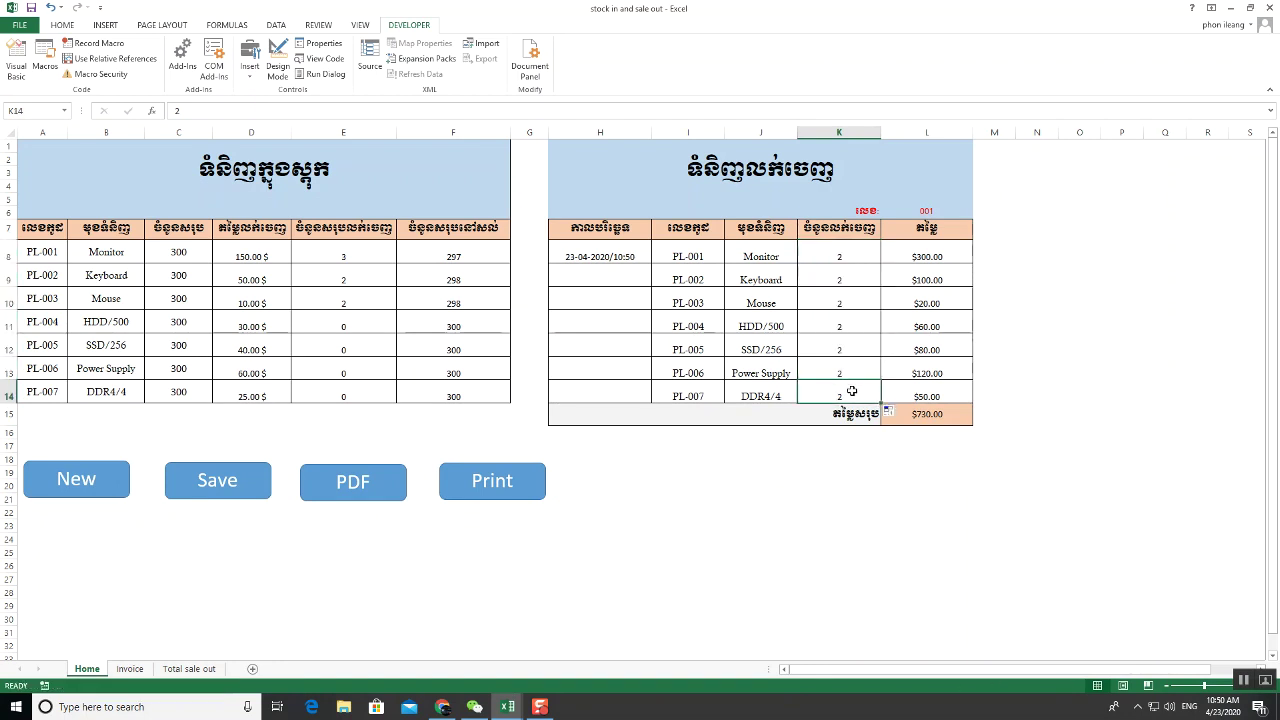
{"action": "left_click", "coordinate": [509, 707]}
{"action": "left_click", "coordinate": [557, 663]}
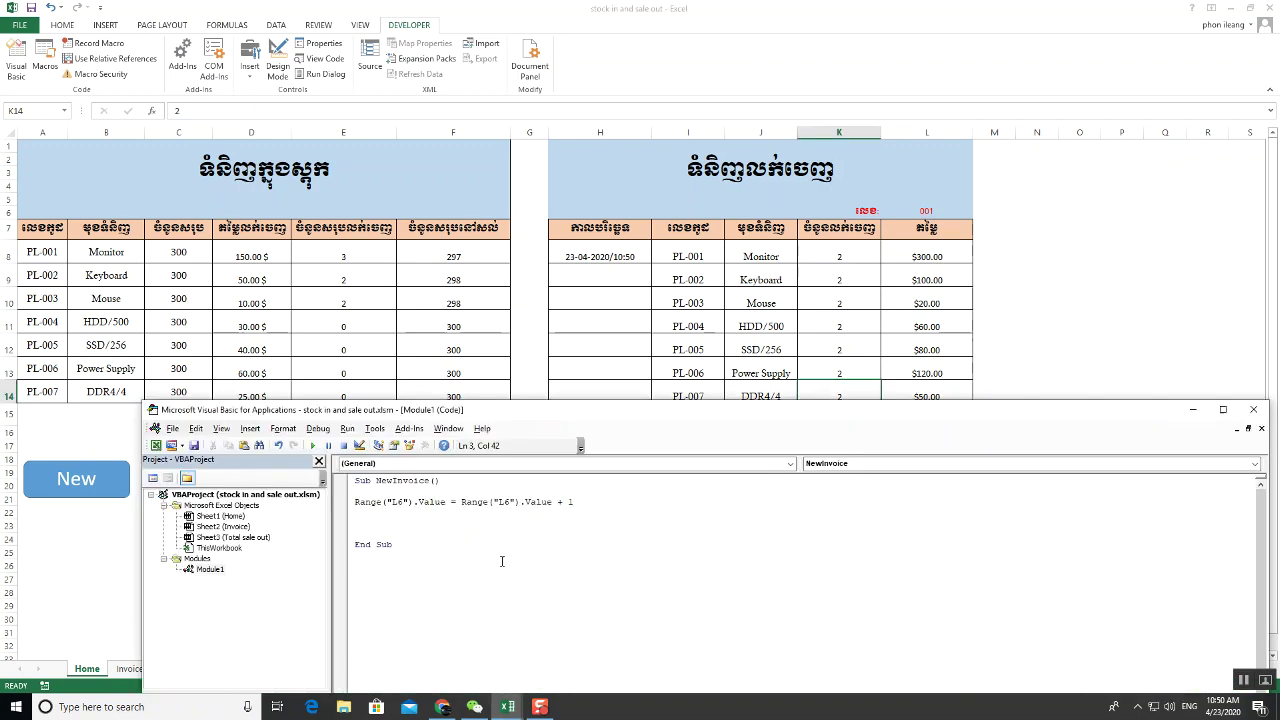
- Add a second line Range("K8:K14").ClearContents to the NewInvoice macro
{"action": "key", "text": "Return"}
{"action": "type", "text": "Ran"}
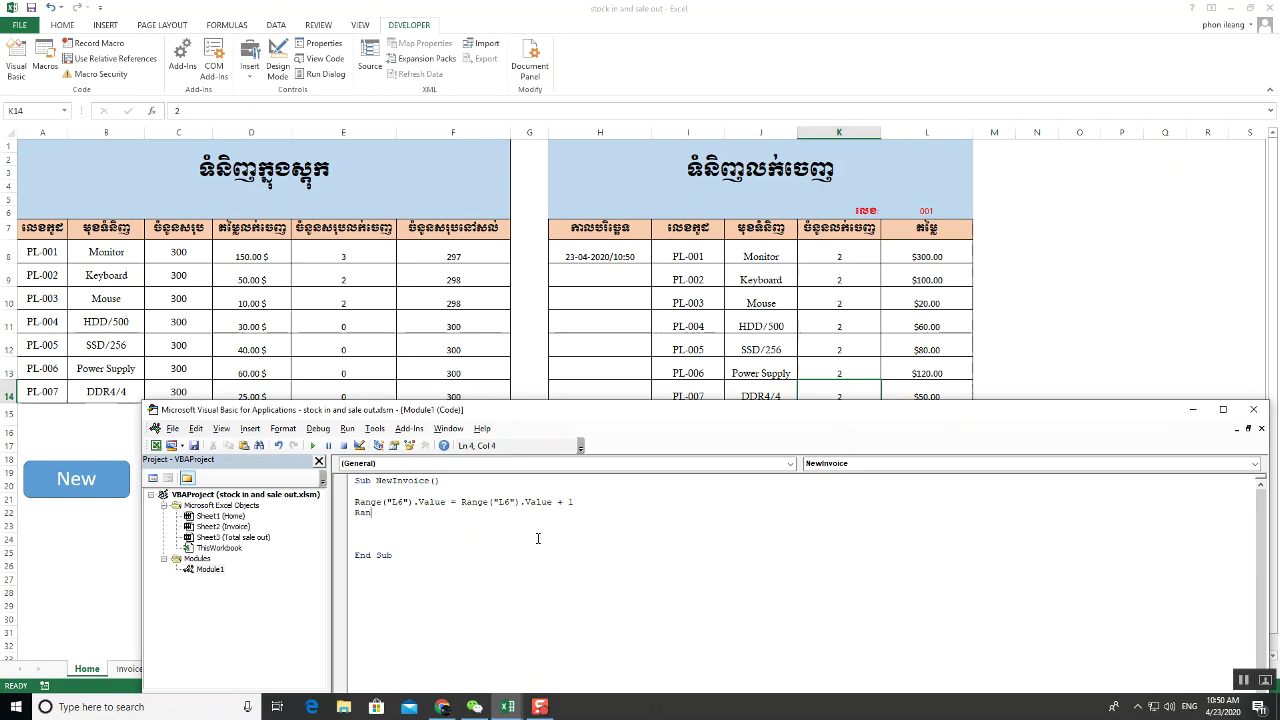
{"action": "type", "text": "ge"}
{"action": "type", "text": " (\""}
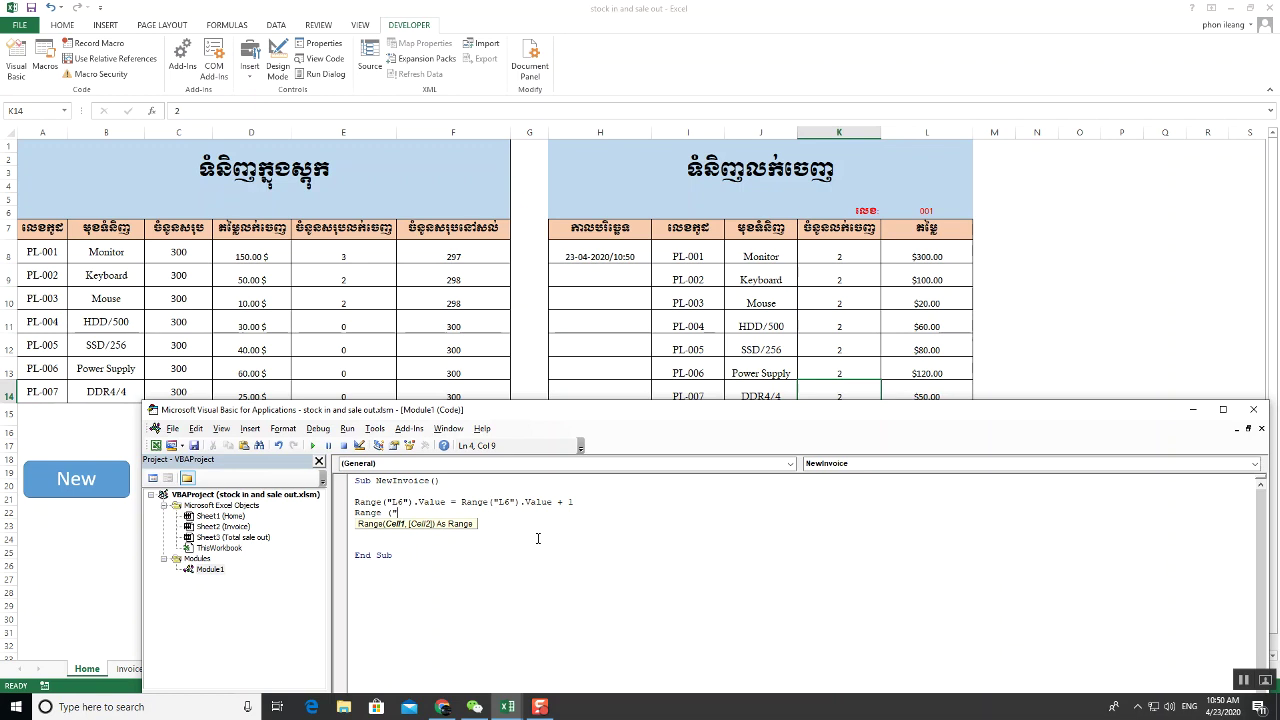
{"action": "type", "text": "K8:"}
{"action": "type", "text": "K"}
{"action": "type", "text": "14"}
{"action": "type", "text": "\""}
{"action": "type", "text": ")"}
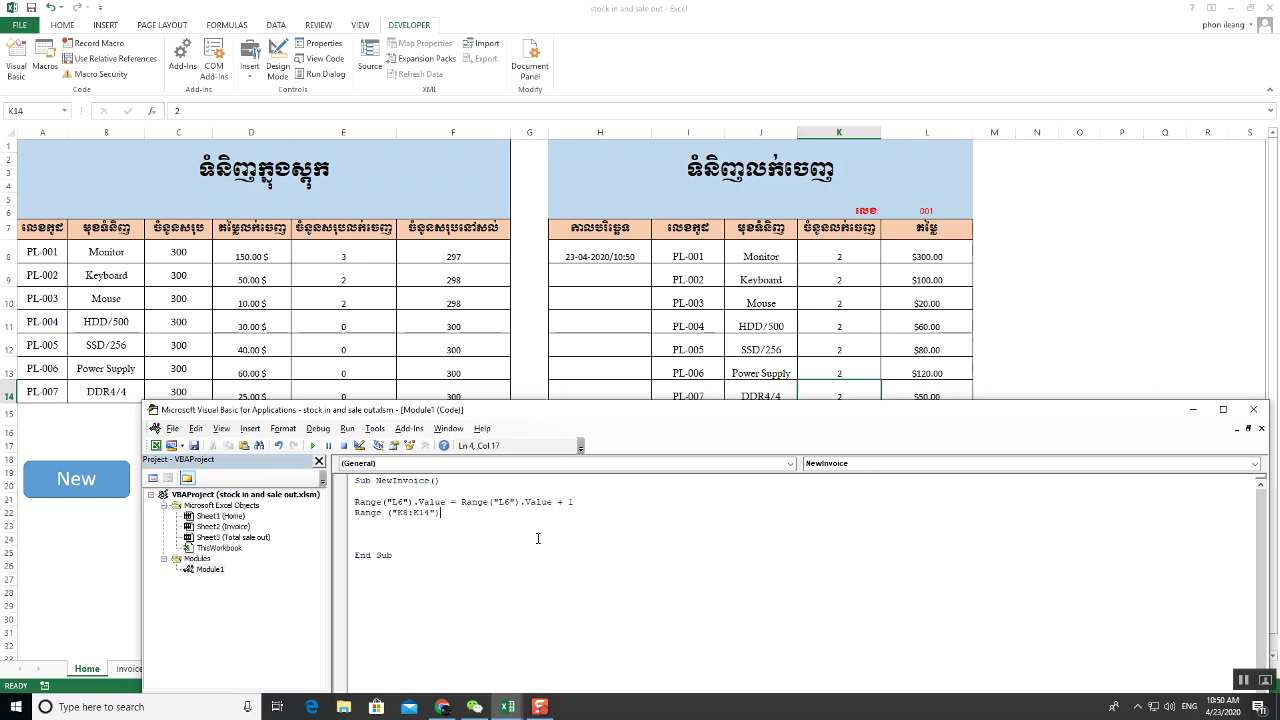
{"action": "type", "text": "."}
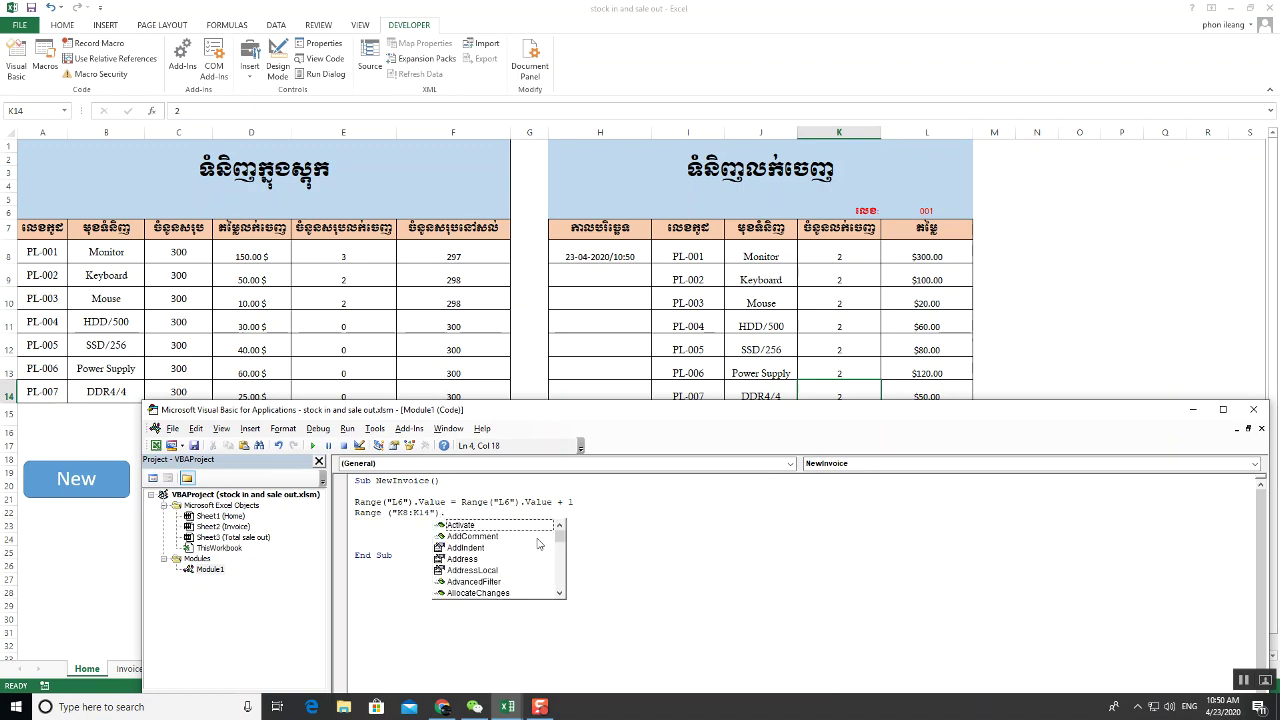
{"action": "type", "text": "cl"}
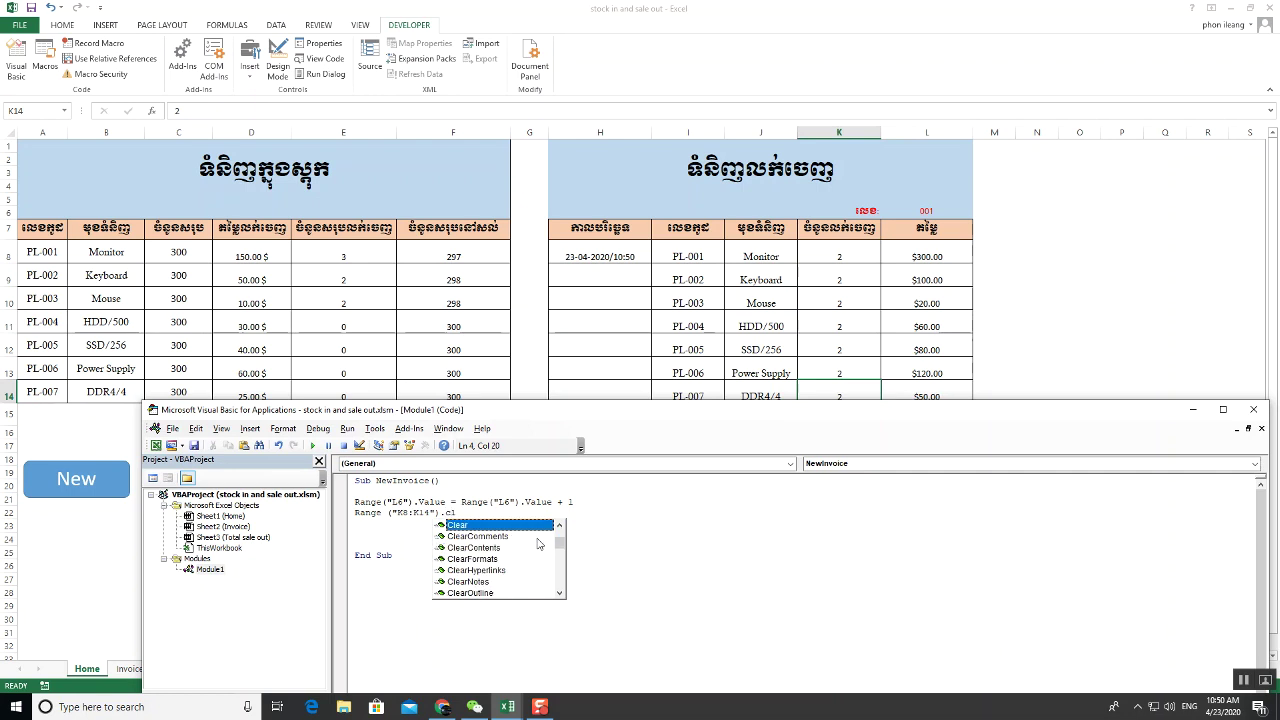
{"action": "key", "text": "Down"}
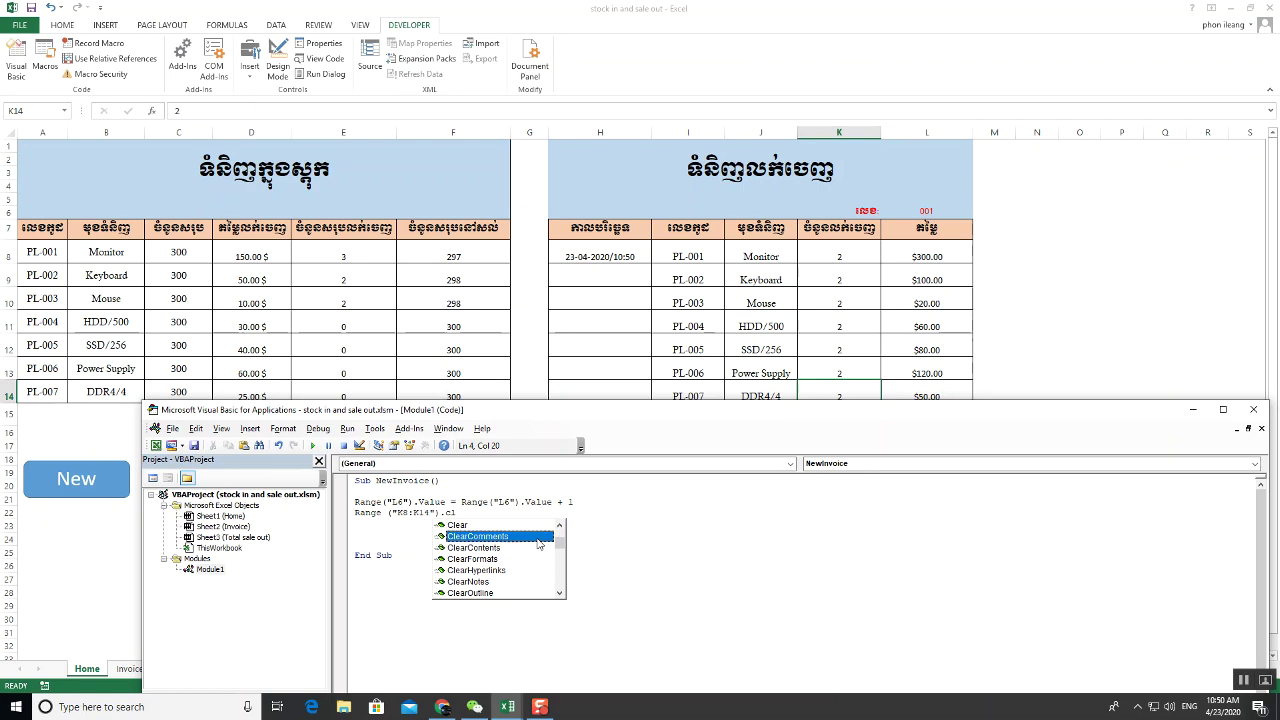
{"action": "key", "text": "Down"}
{"action": "key", "text": "Tab"}
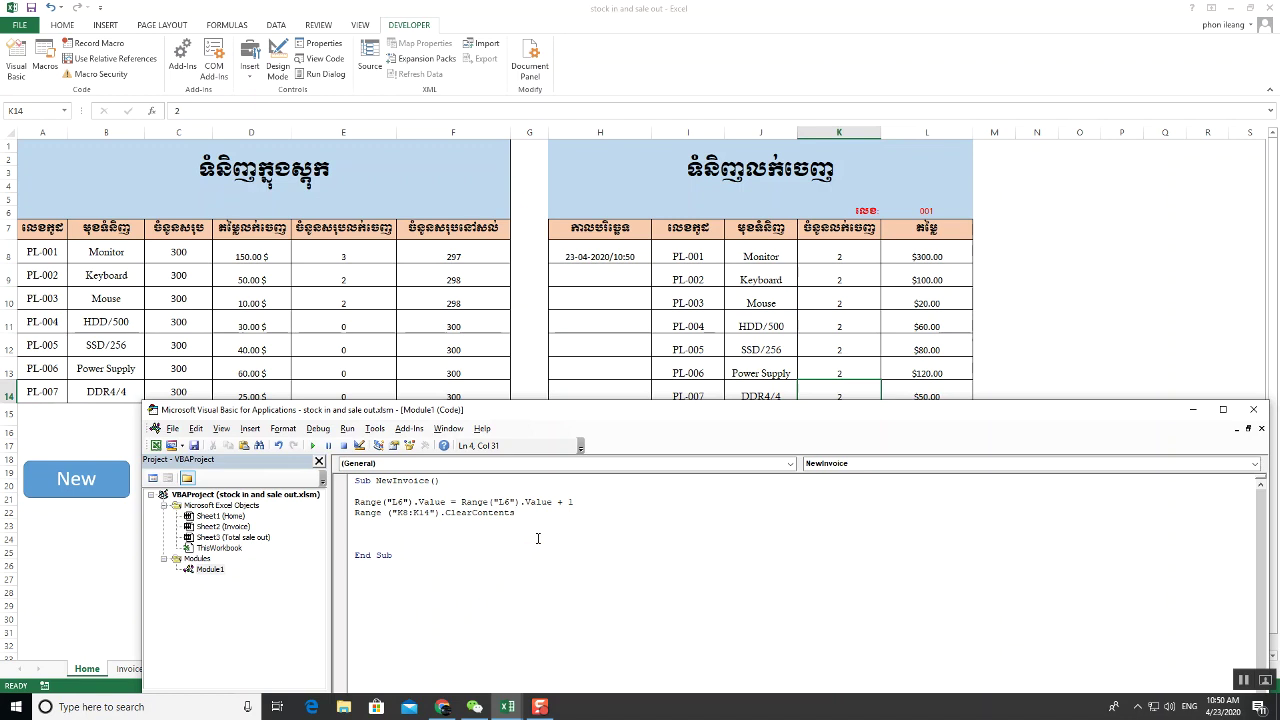
{"action": "mouse_move", "coordinate": [629, 418]}
{"action": "left_mouse_down"}
{"action": "mouse_move", "coordinate": [947, 339]}
{"action": "mouse_move", "coordinate": [1012, 271]}
{"action": "left_mouse_up"}
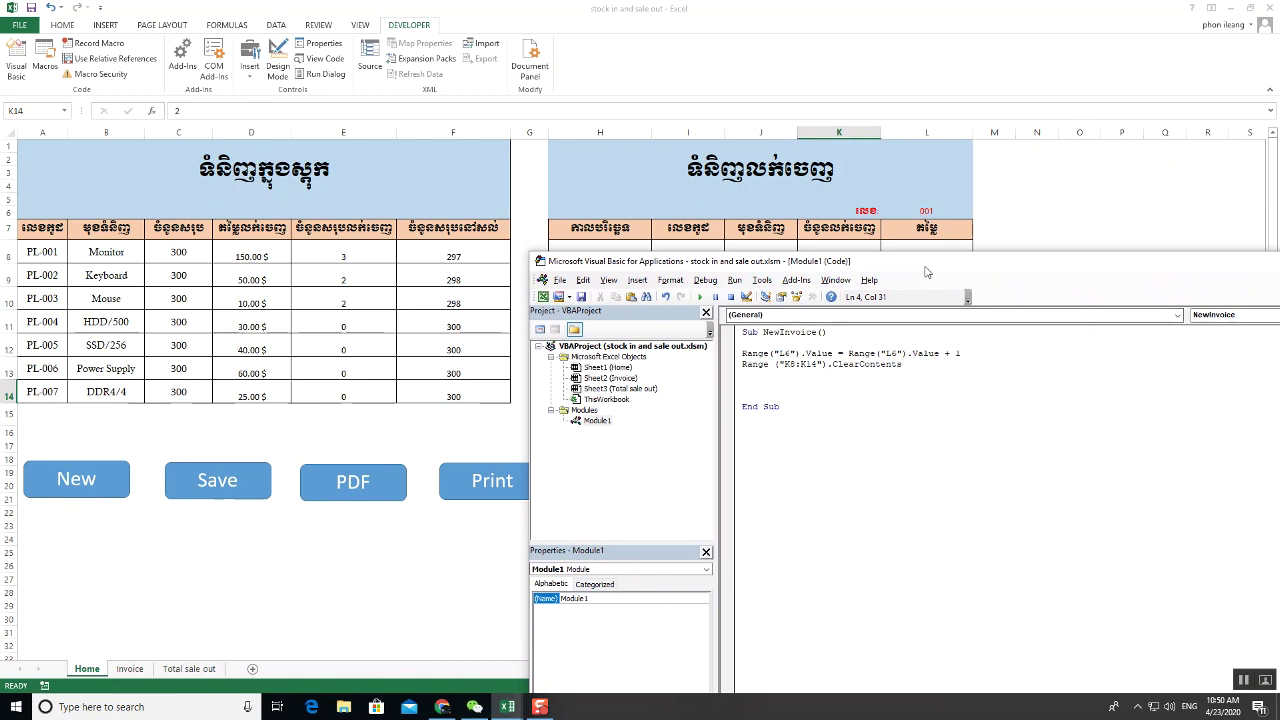
{"action": "left_click_drag", "start_coordinate": [926, 271], "coordinate": [931, 333]}
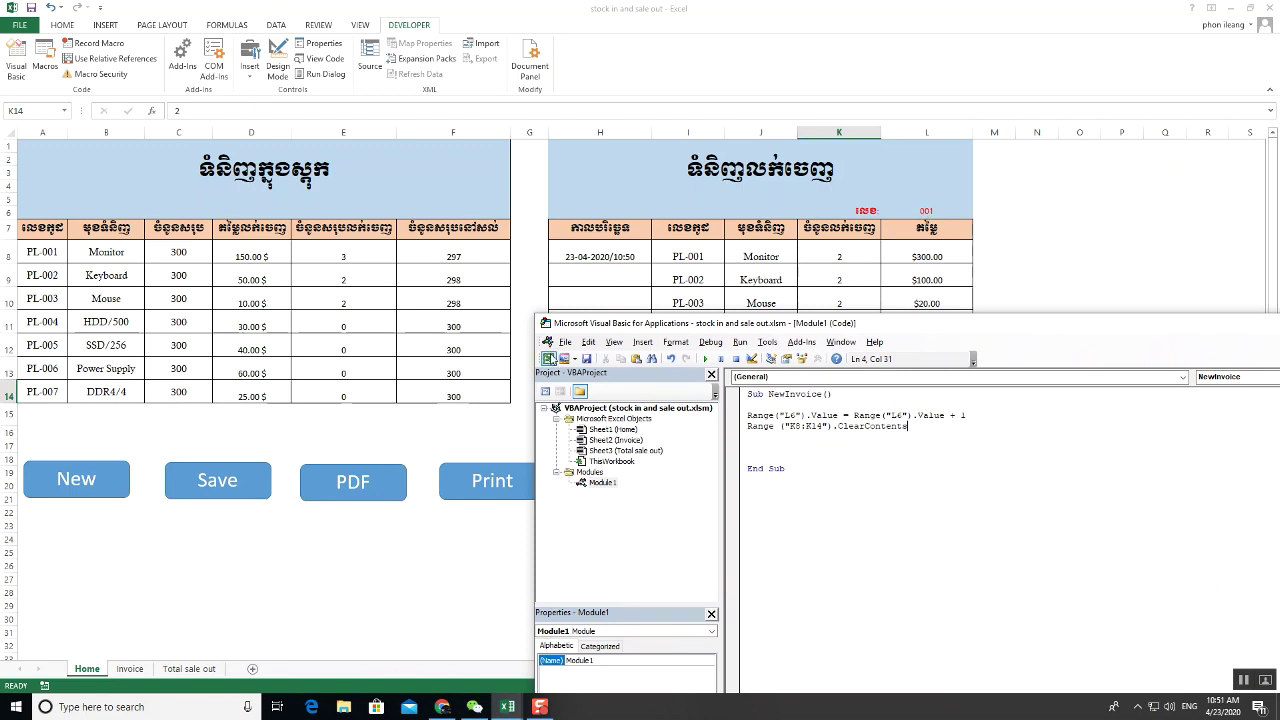
{"action": "left_click", "coordinate": [706, 359]}
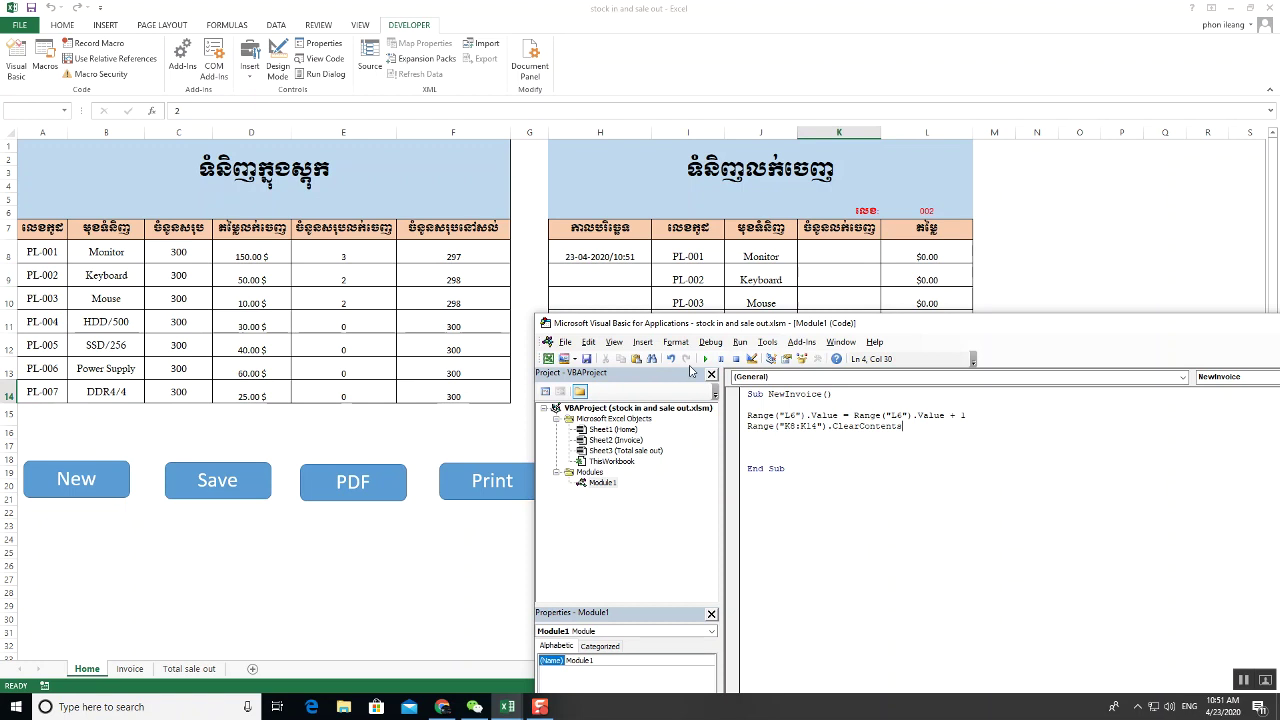
{"action": "left_click", "coordinate": [706, 359]}
{"action": "left_click_drag", "start_coordinate": [968, 328], "coordinate": [579, 289]}
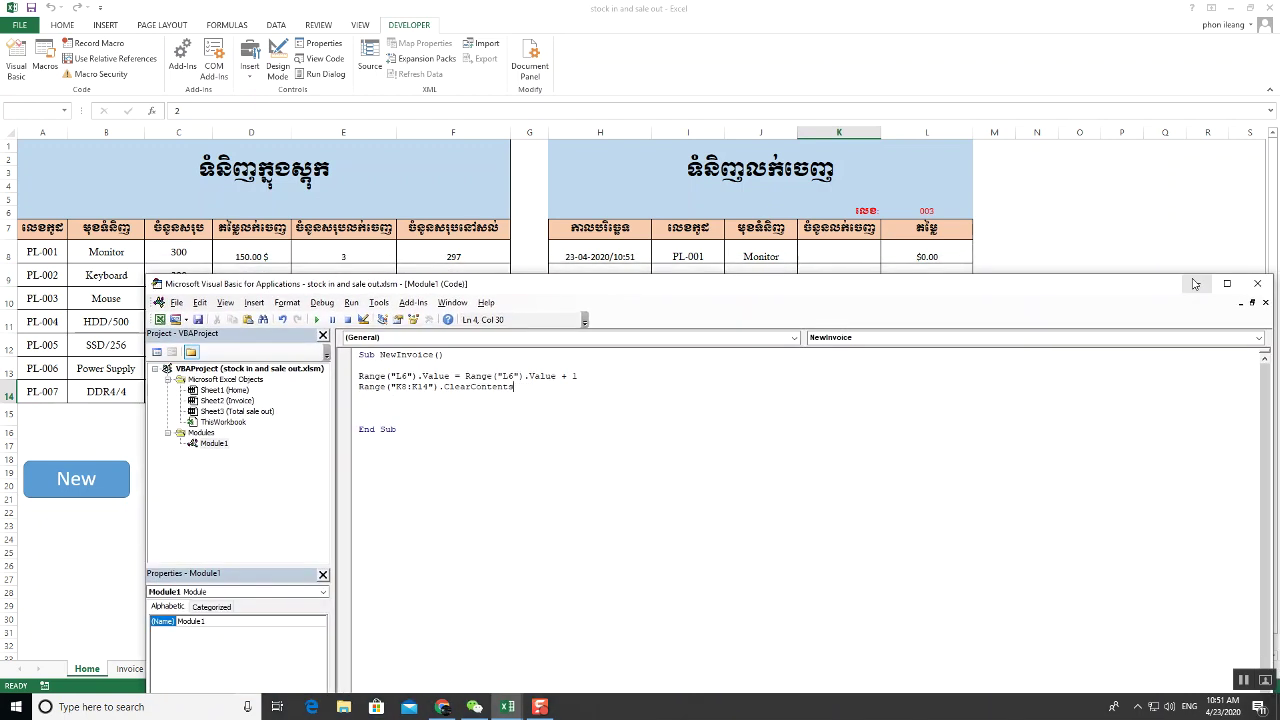
{"action": "left_click", "coordinate": [1196, 283]}
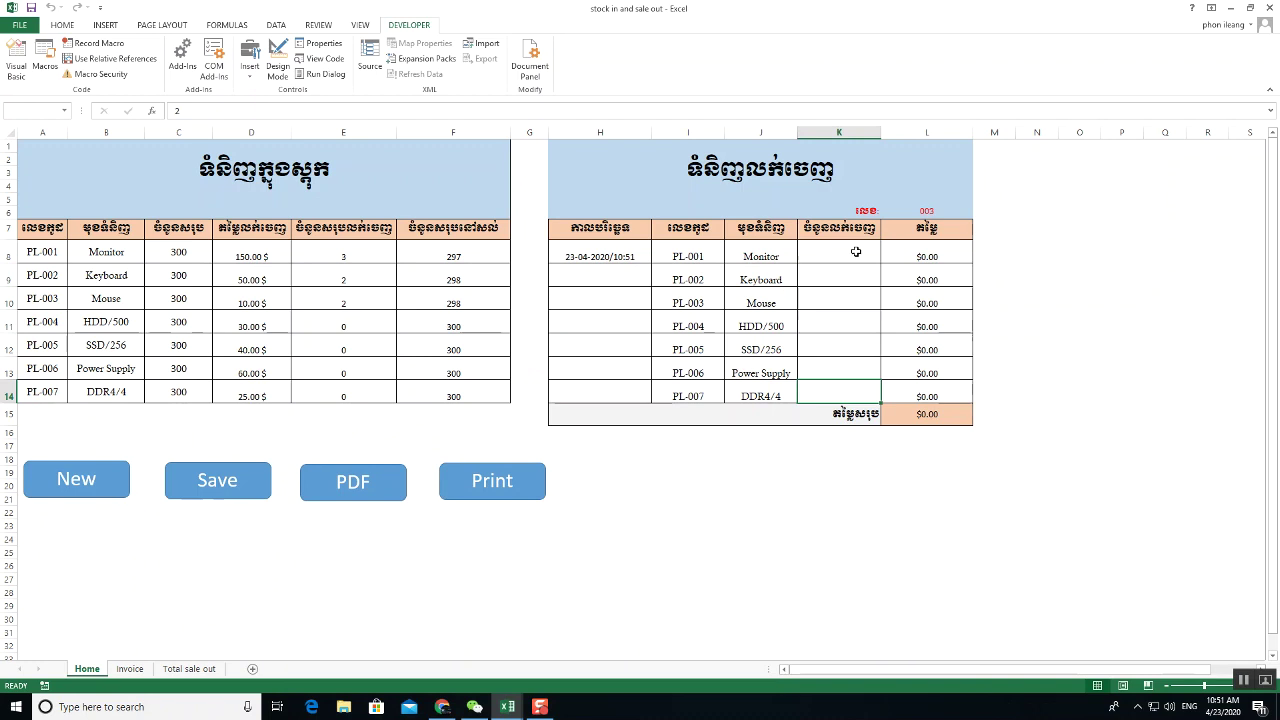
{"action": "key", "text": "alt+F11"}
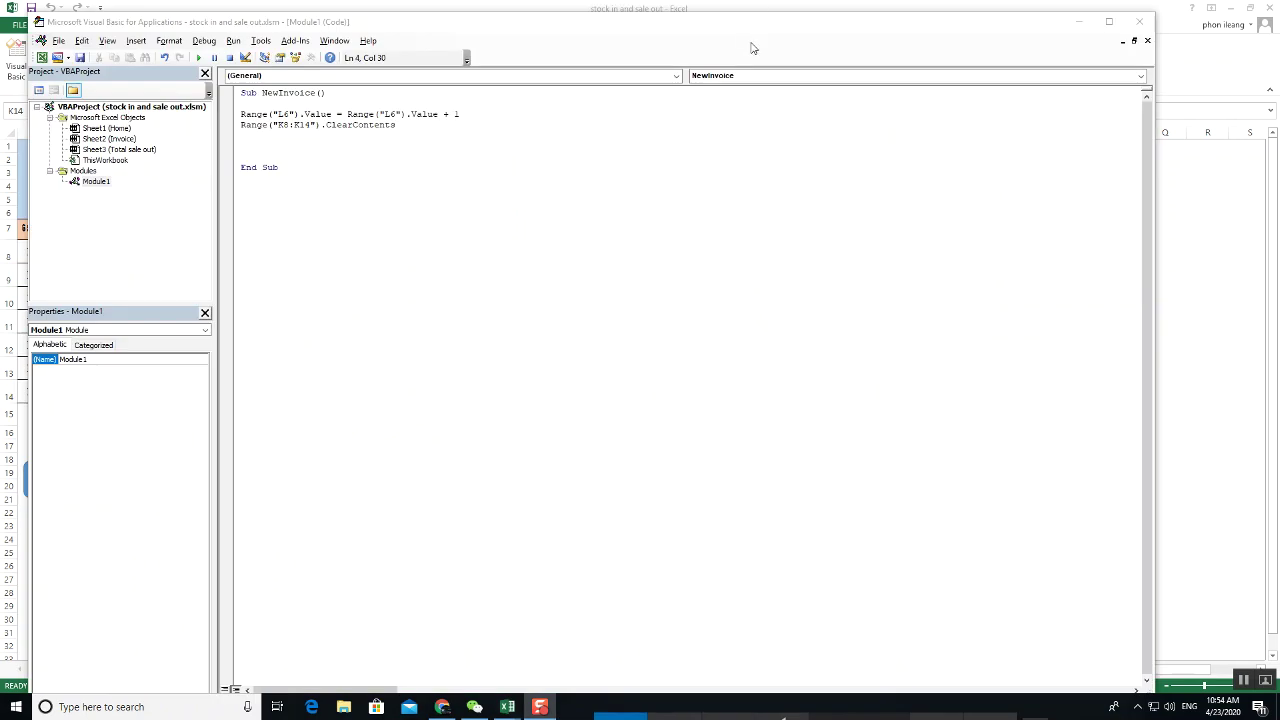
{"action": "left_click", "coordinate": [1078, 21]}
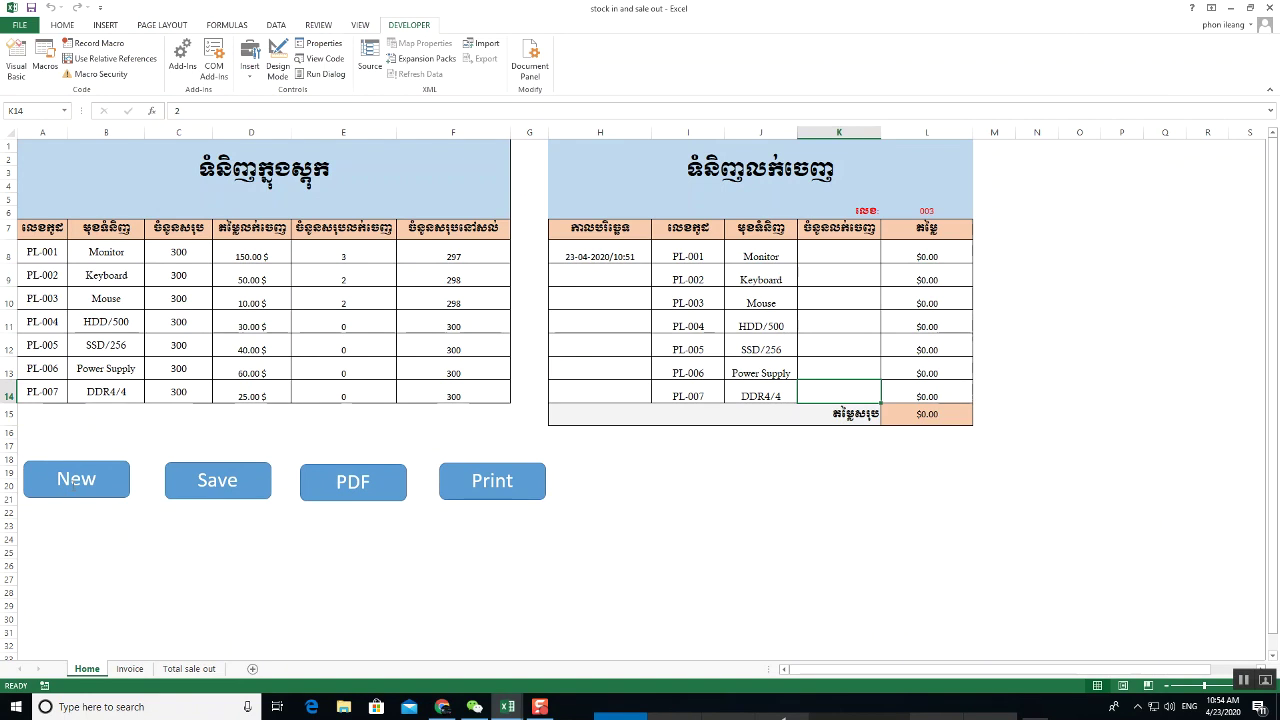
- Assign This Workbook's NewInvoice macro to the New button
{"action": "right_click", "coordinate": [75, 483]}
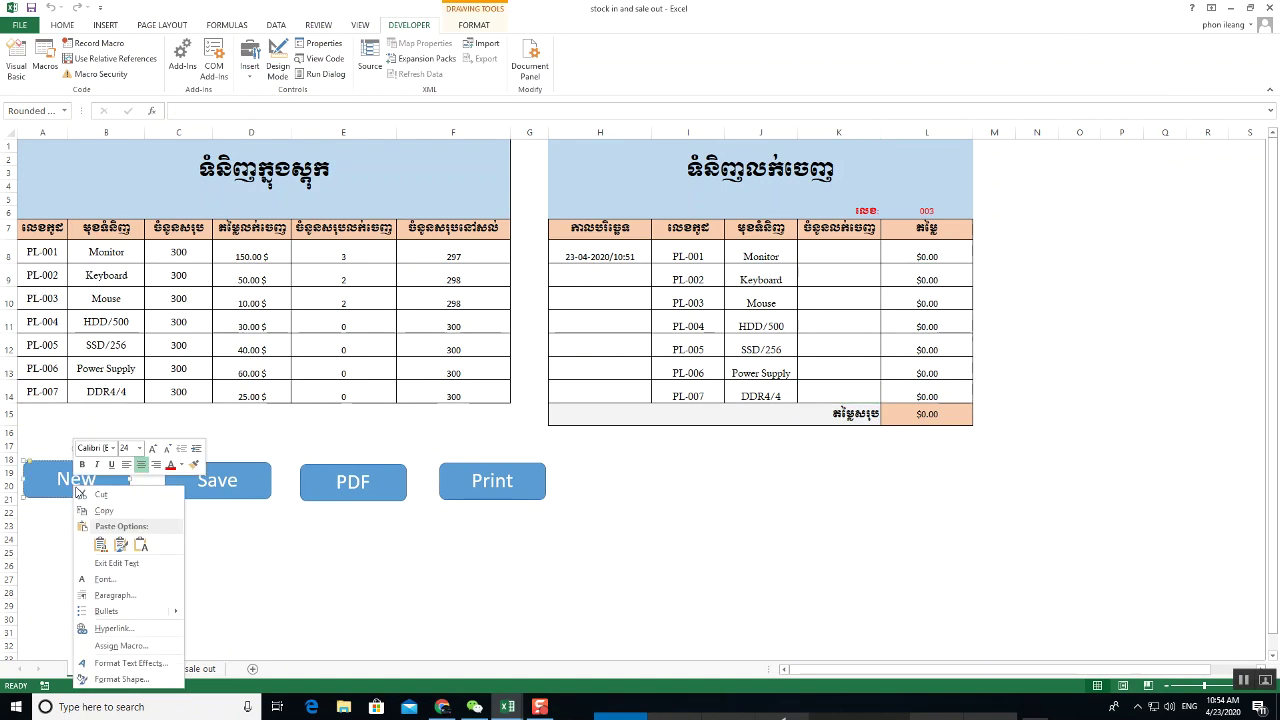
{"action": "left_click", "coordinate": [121, 645]}
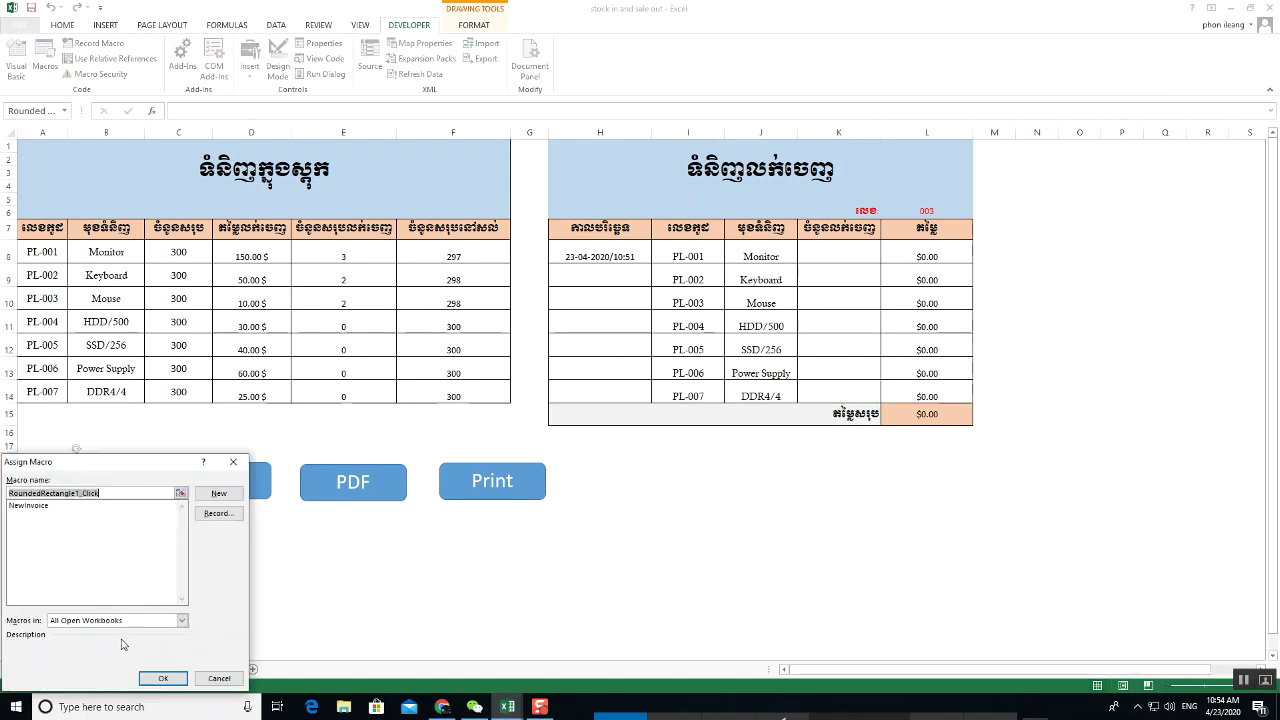
{"action": "left_click_drag", "start_coordinate": [167, 463], "coordinate": [224, 392]}
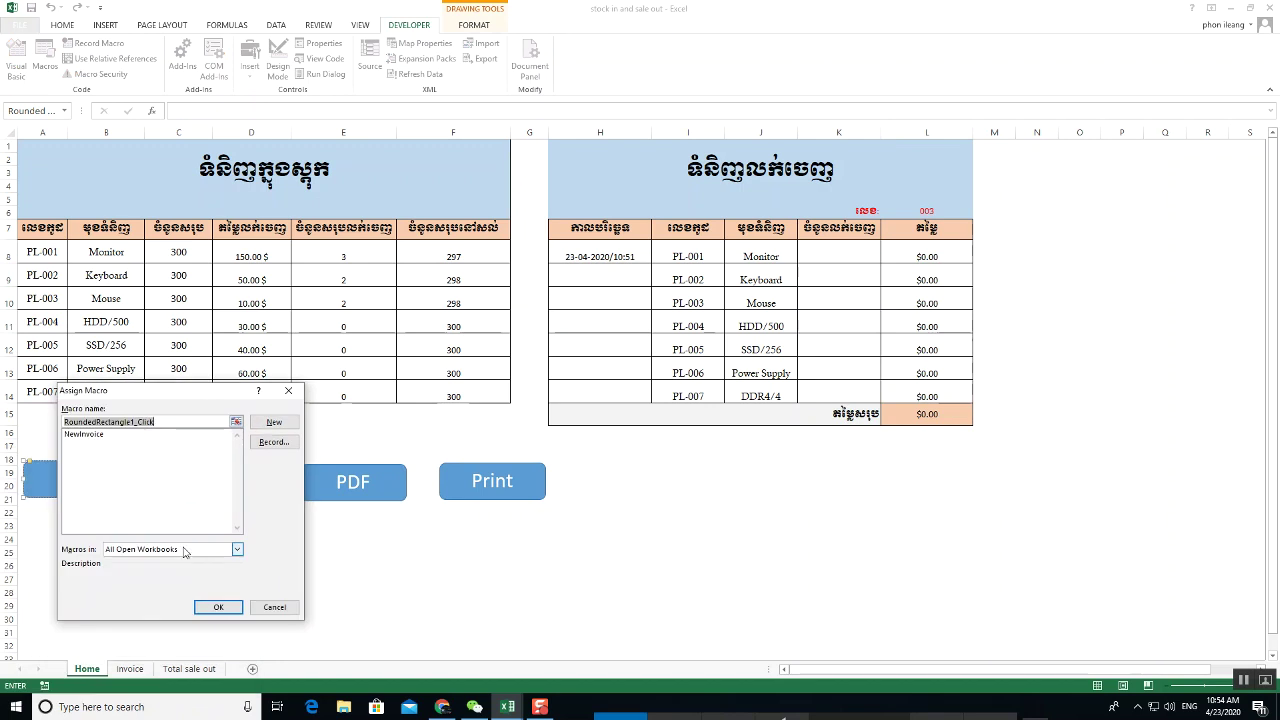
{"action": "left_click", "coordinate": [238, 551]}
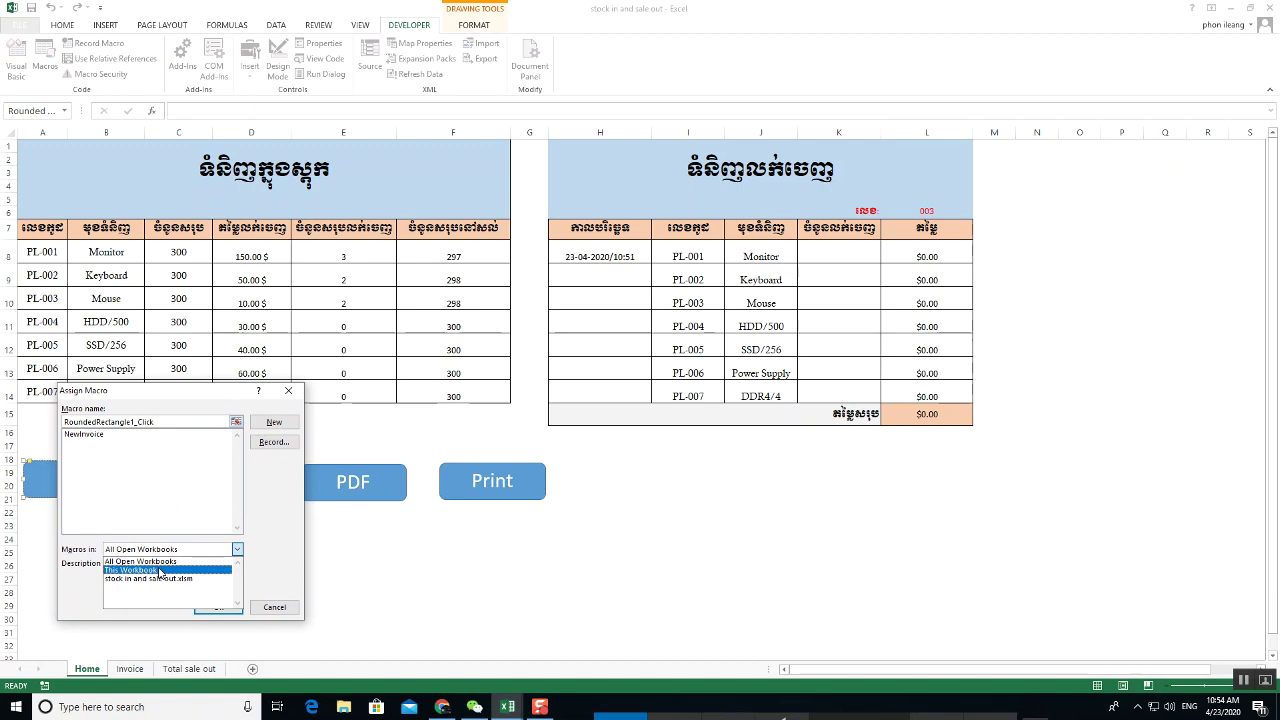
{"action": "left_click", "coordinate": [160, 571]}
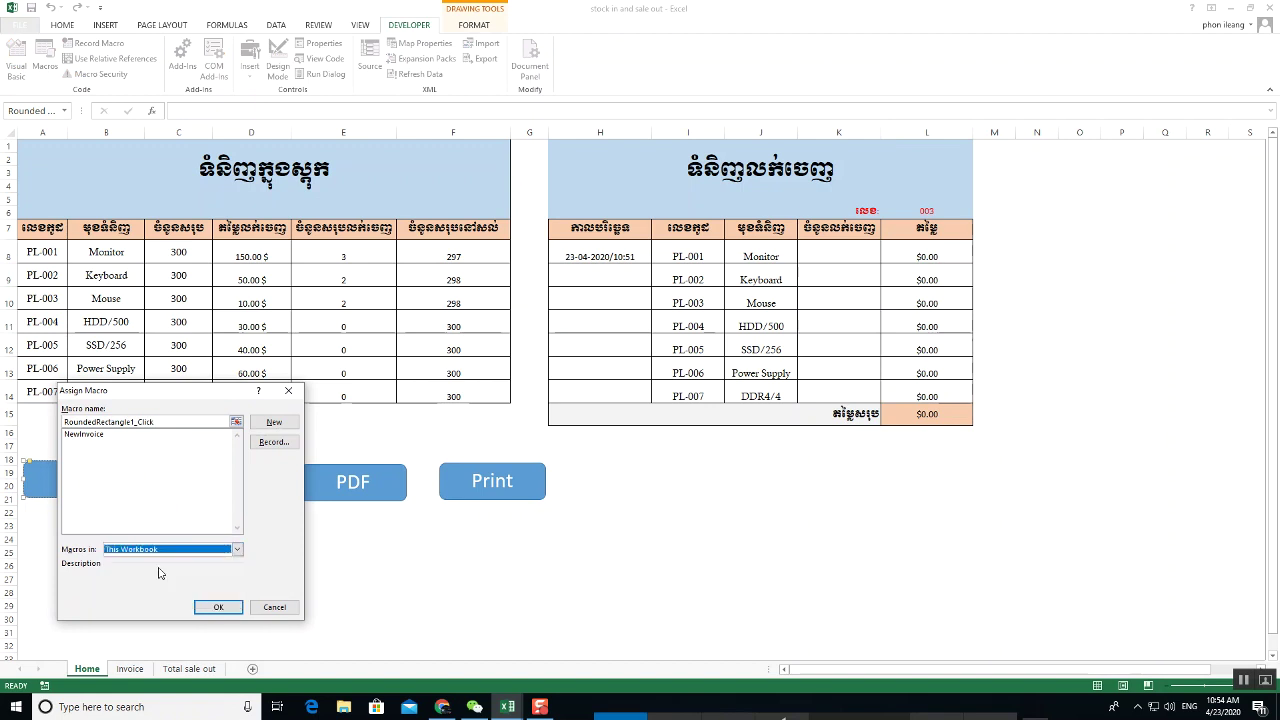
{"action": "left_click", "coordinate": [90, 435]}
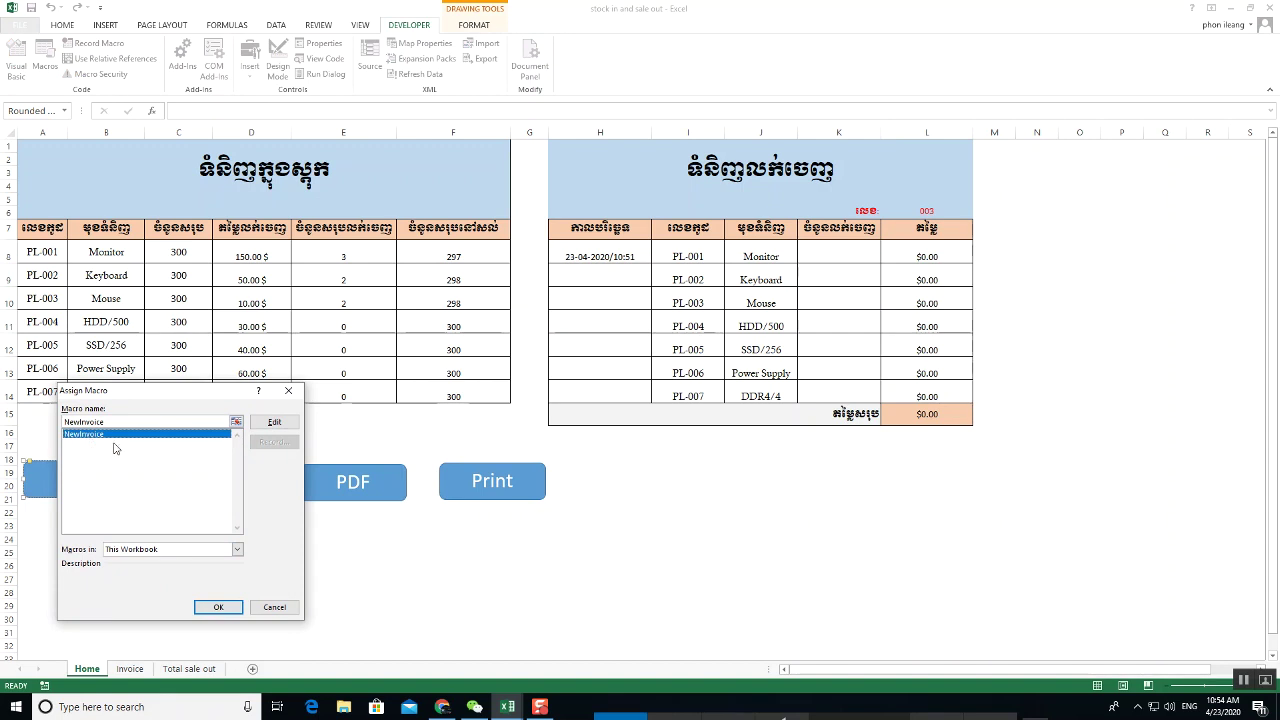
{"action": "left_click", "coordinate": [237, 549]}
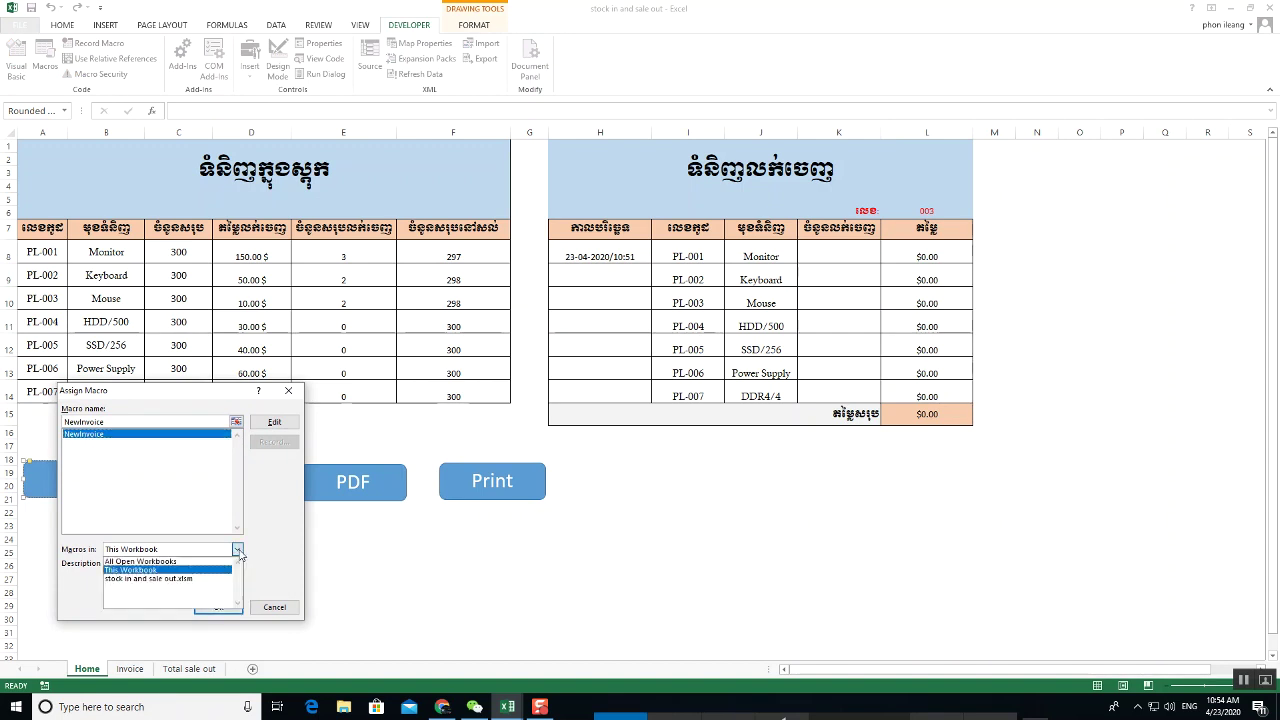
{"action": "left_click", "coordinate": [241, 577]}
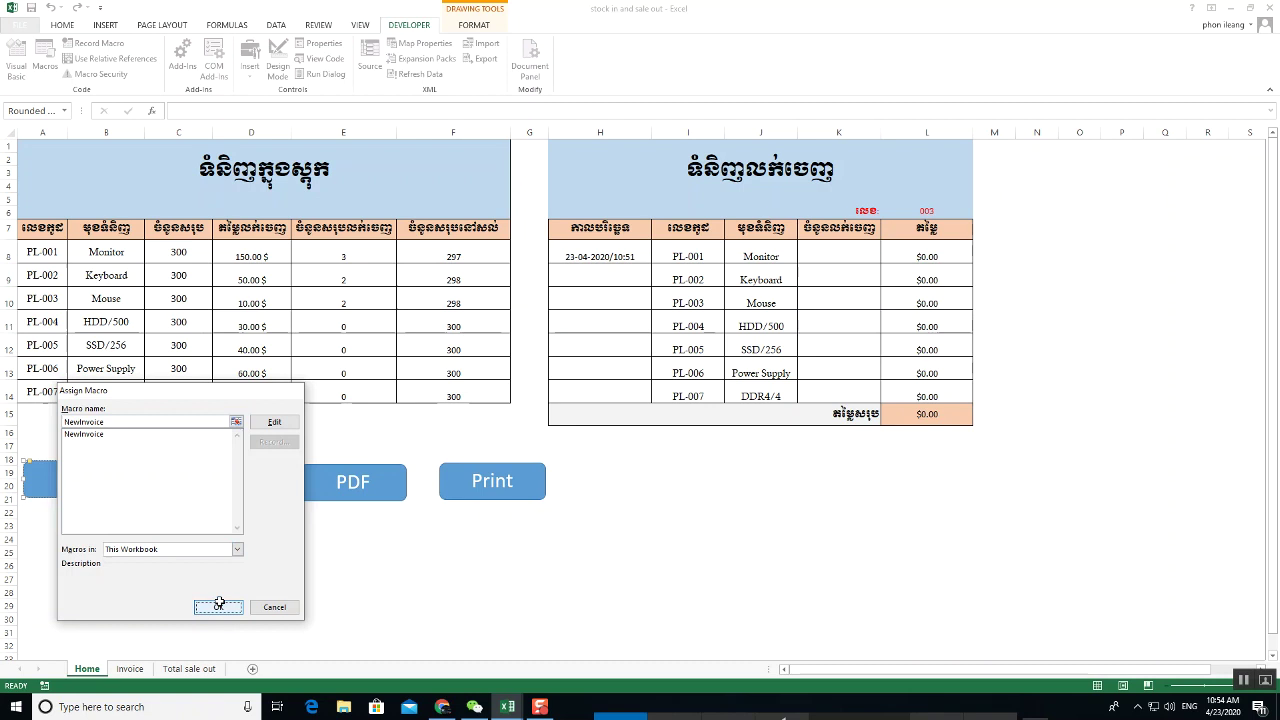
{"action": "left_click", "coordinate": [218, 607]}
{"action": "left_click", "coordinate": [228, 577]}
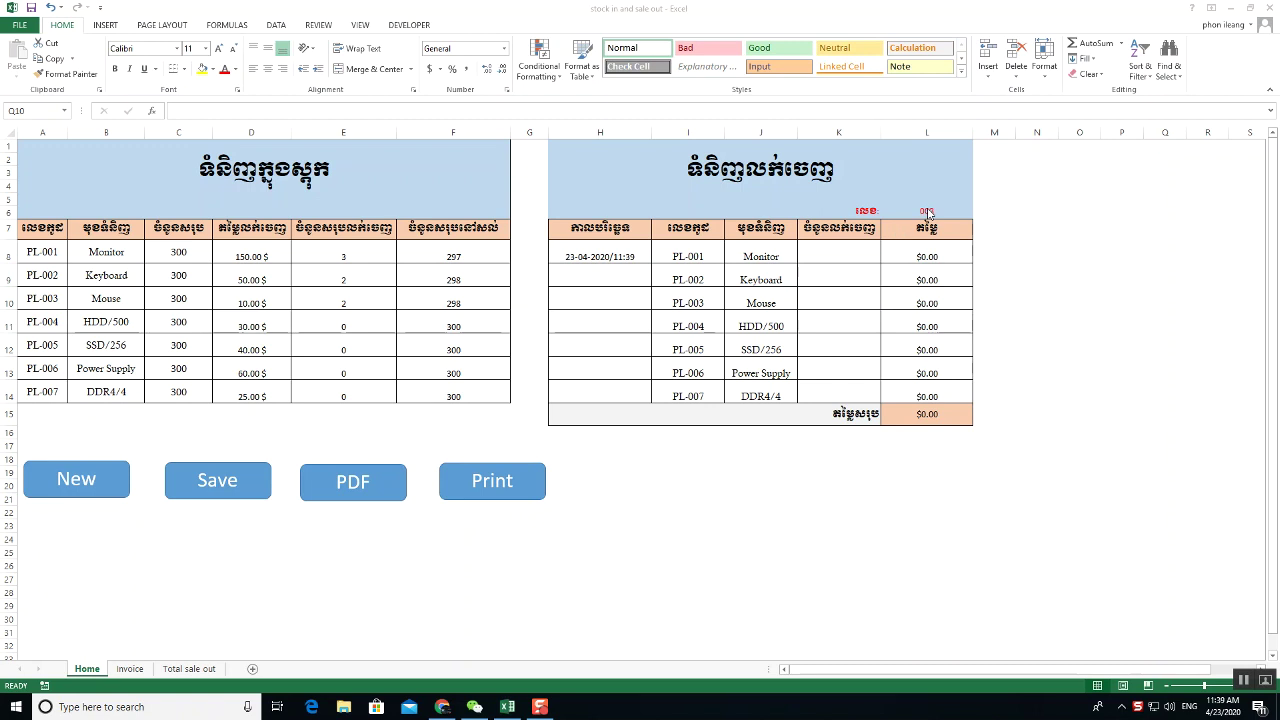
- Reset the invoice number in L6 to 001
{"action": "left_click", "coordinate": [931, 213]}
{"action": "type", "text": "31"}
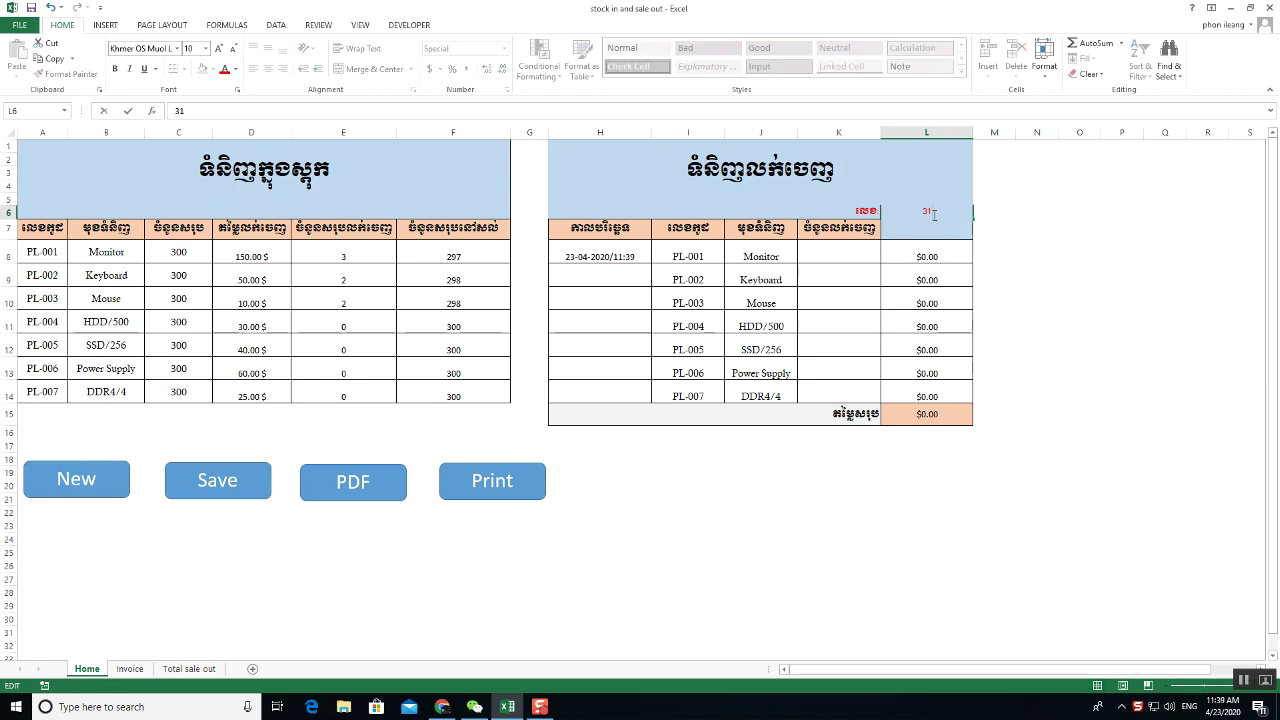
{"action": "key", "text": "BackSpace"}
{"action": "key", "text": "BackSpace"}
{"action": "left_click", "coordinate": [1040, 300]}
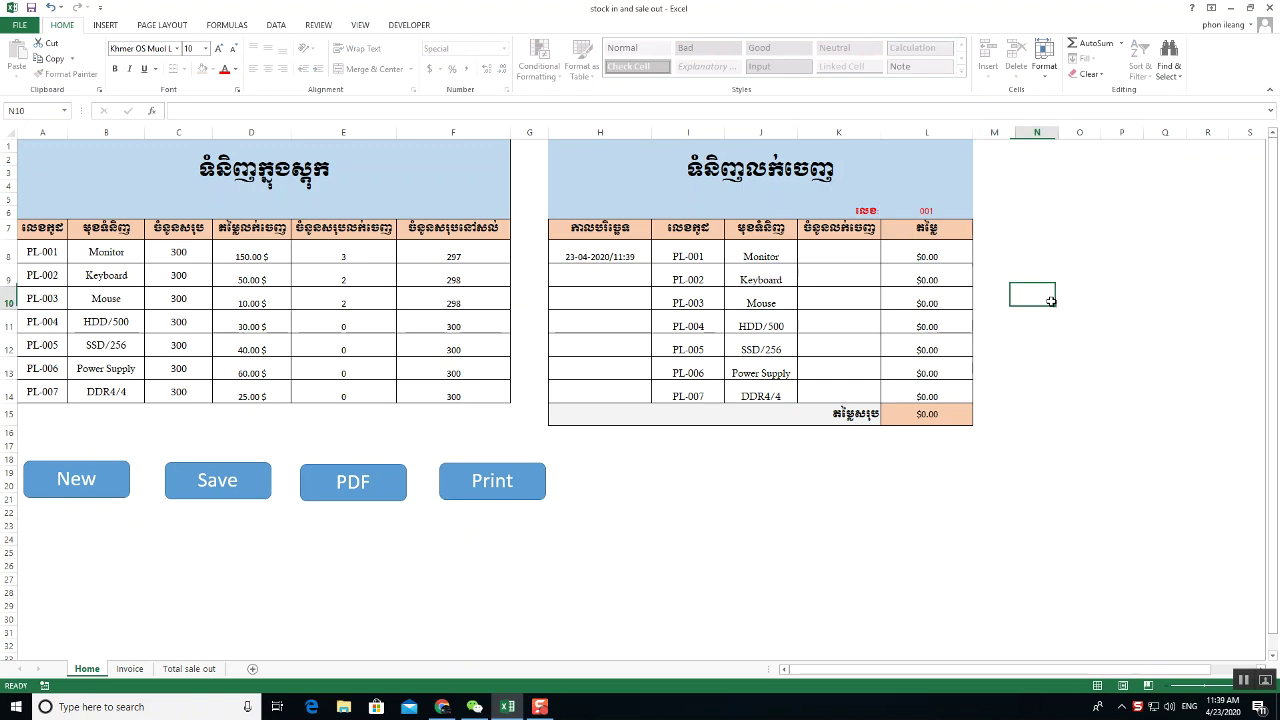
- Enter test quantities 3, 3, 3, 4 through K14, then run NewInvoice with the New button
{"action": "double_click", "coordinate": [858, 258]}
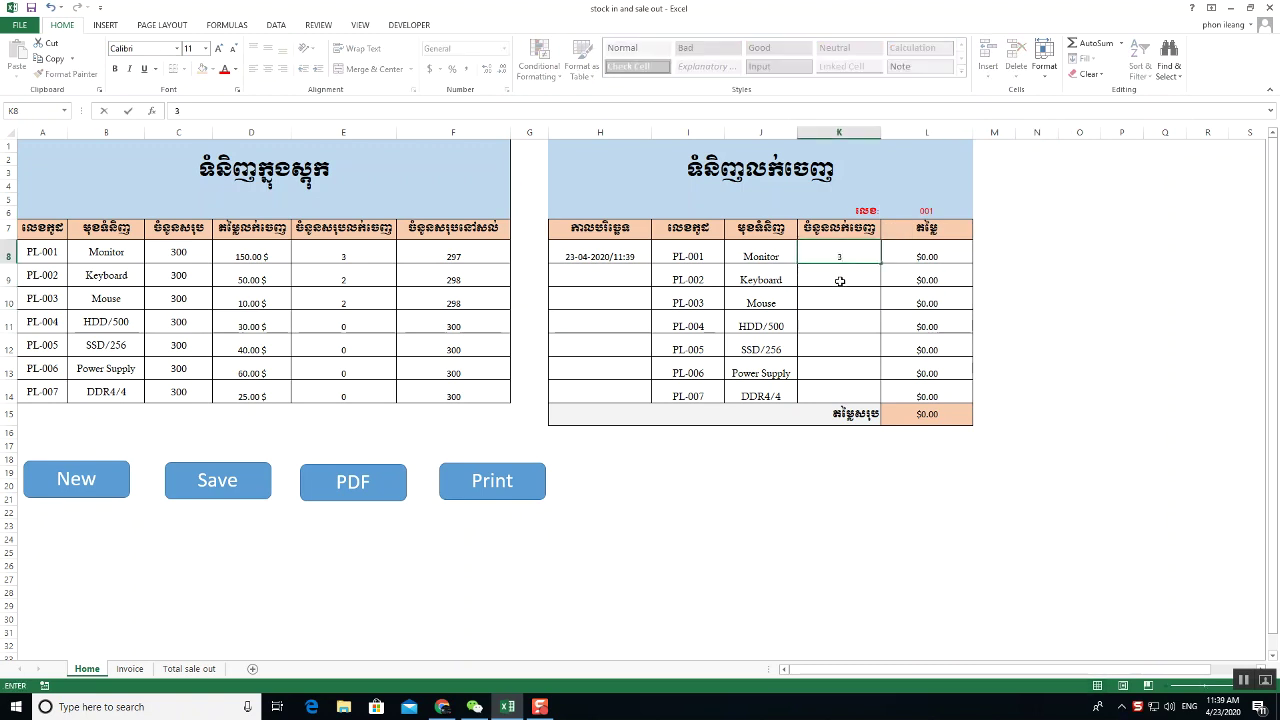
{"action": "left_click", "coordinate": [844, 276]}
{"action": "type", "text": "3"}
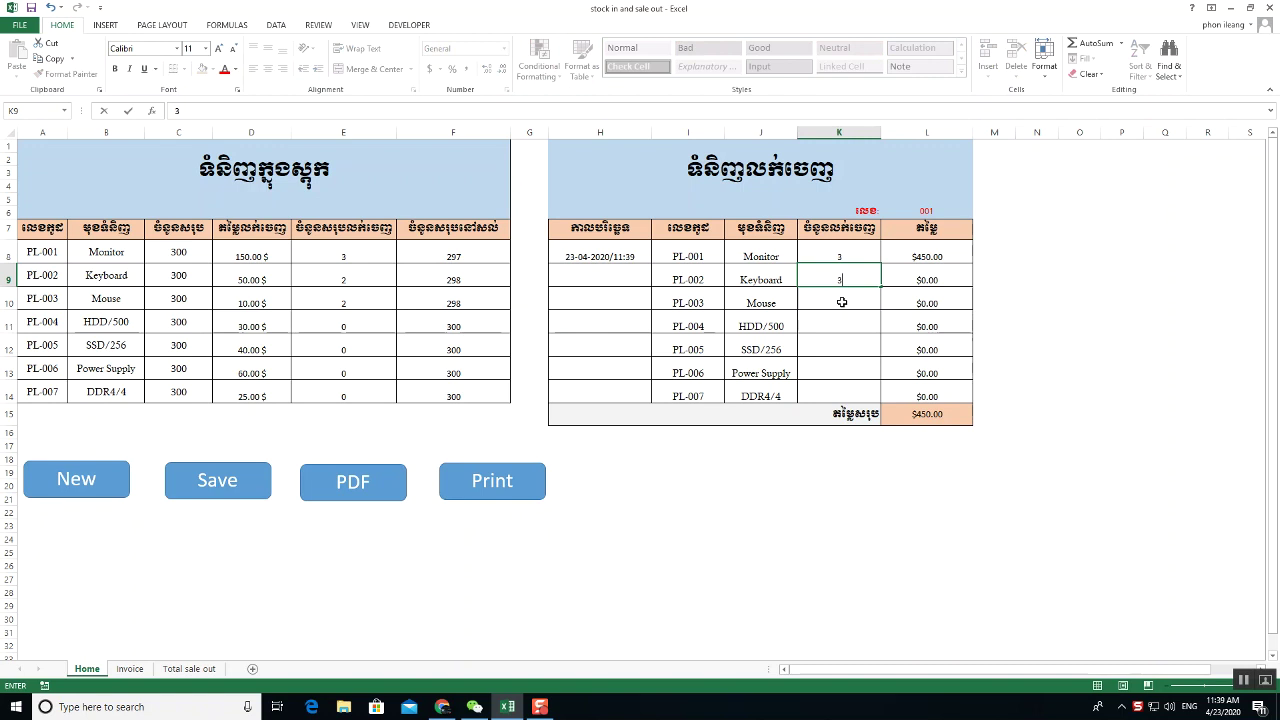
{"action": "left_click", "coordinate": [842, 302]}
{"action": "type", "text": "3"}
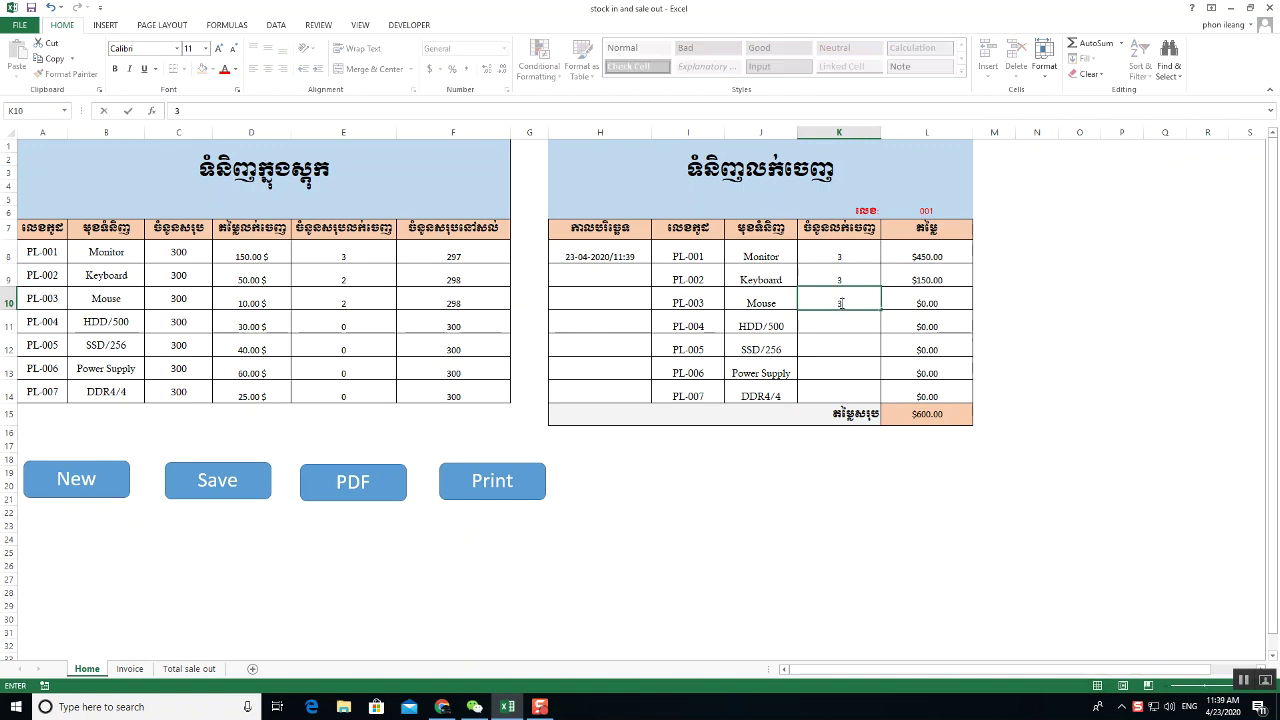
{"action": "left_click", "coordinate": [855, 329]}
{"action": "type", "text": "4"}
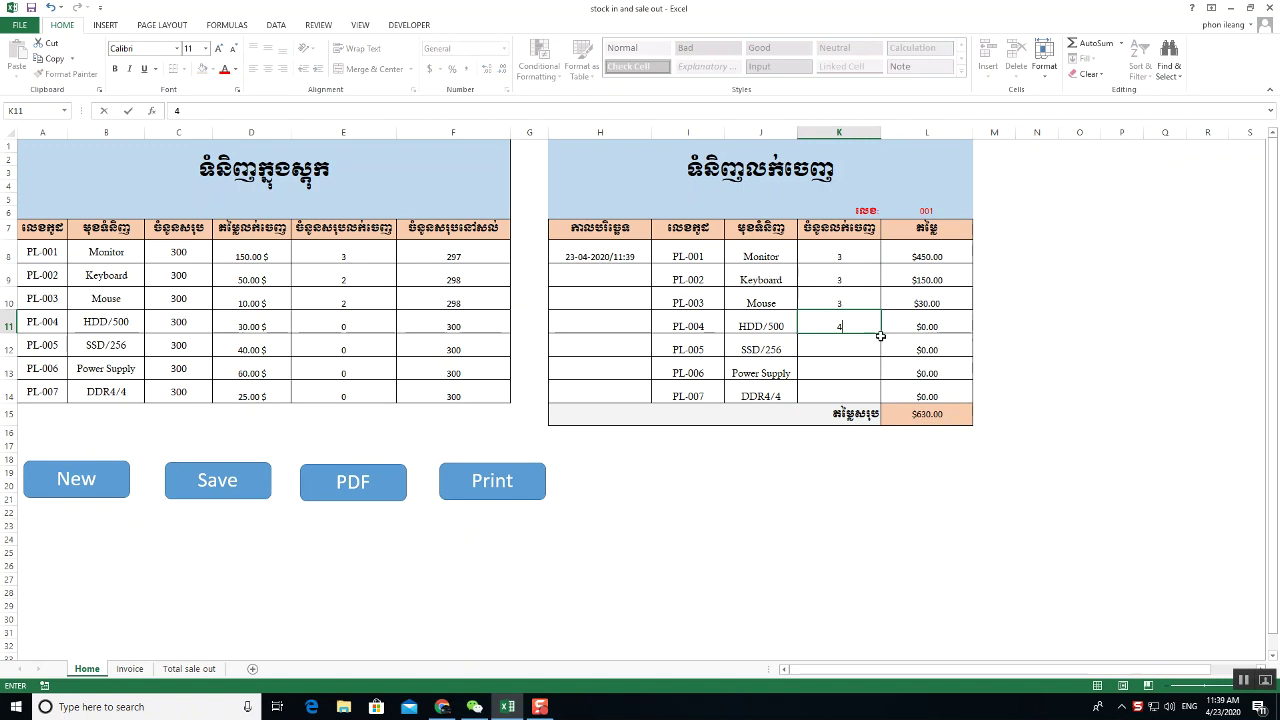
{"action": "left_click", "coordinate": [877, 324]}
{"action": "left_click_drag", "start_coordinate": [879, 335], "coordinate": [860, 396]}
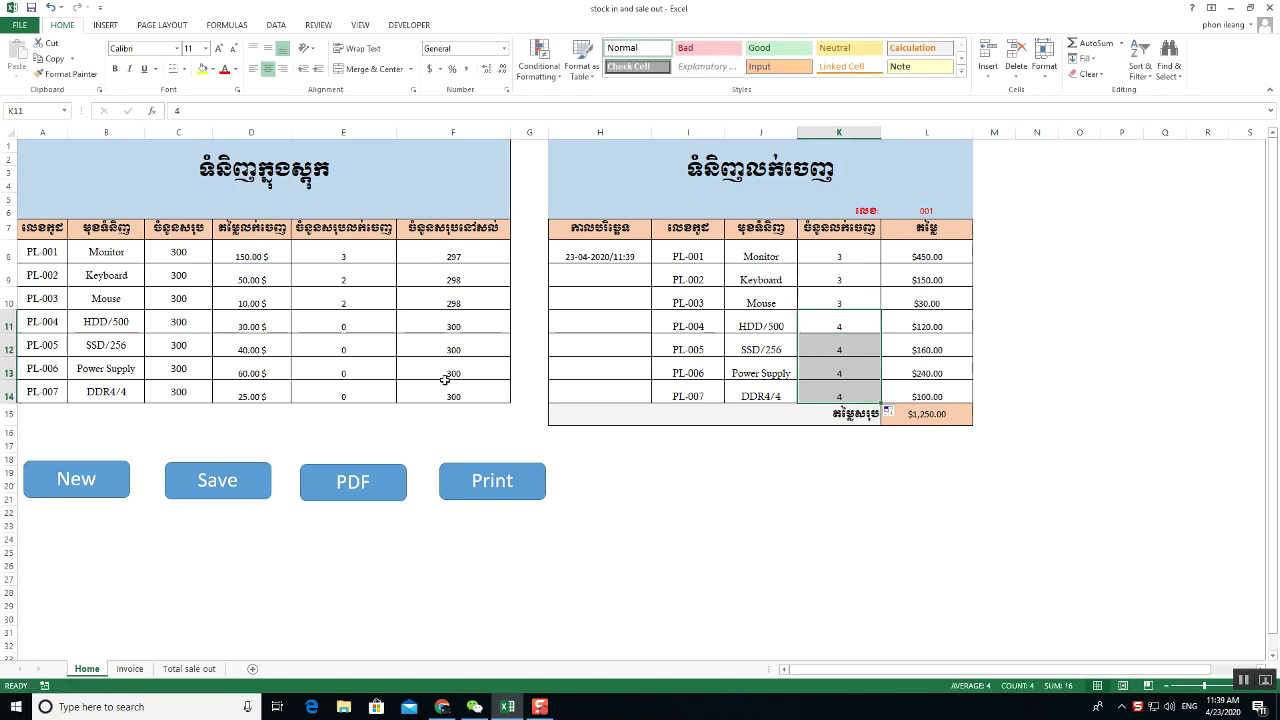
{"action": "left_click", "coordinate": [72, 481]}
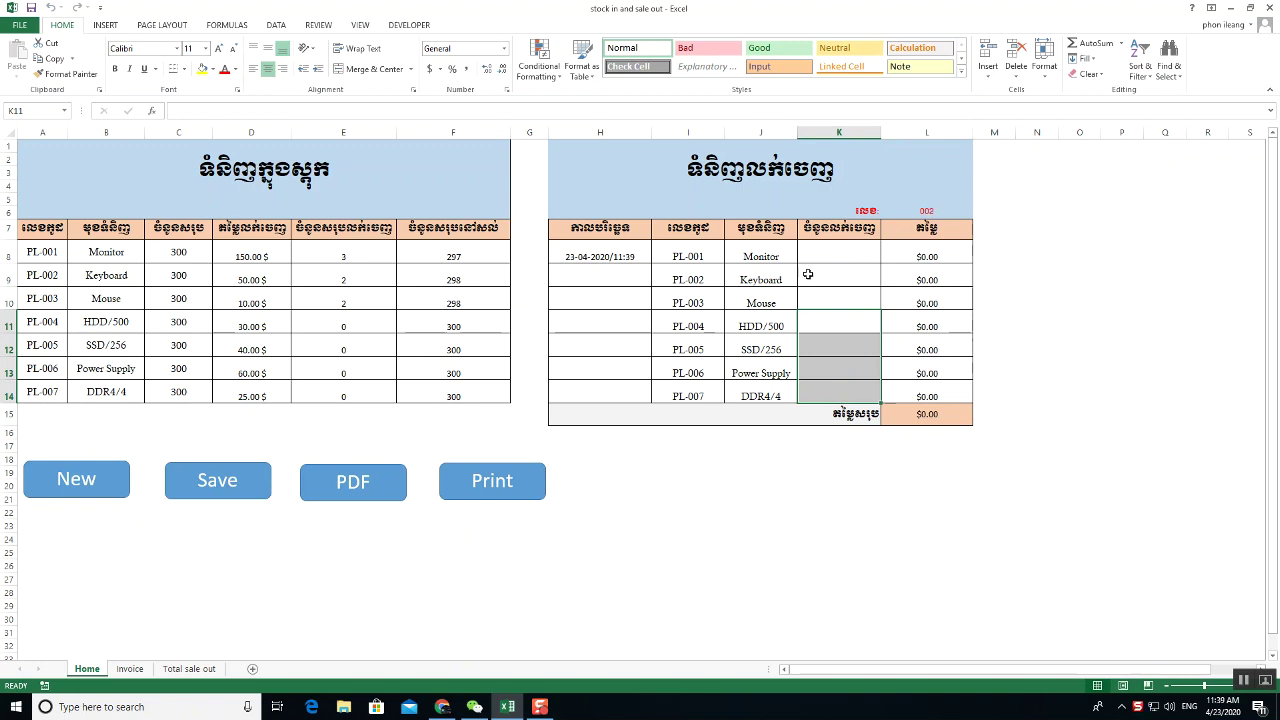
- Fill quantity 6 into K8:K14, then run New to reset to invoice 003
{"action": "left_click", "coordinate": [833, 255]}
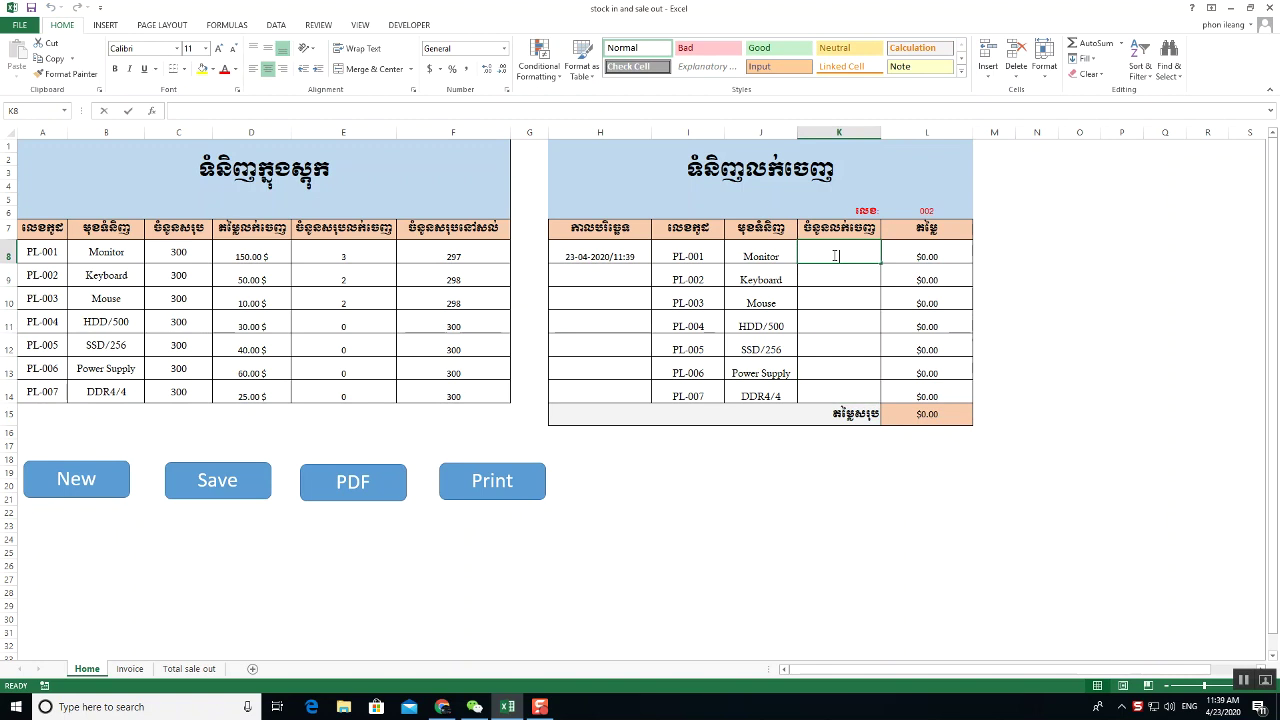
{"action": "type", "text": "6"}
{"action": "left_click_drag", "start_coordinate": [880, 264], "coordinate": [876, 397]}
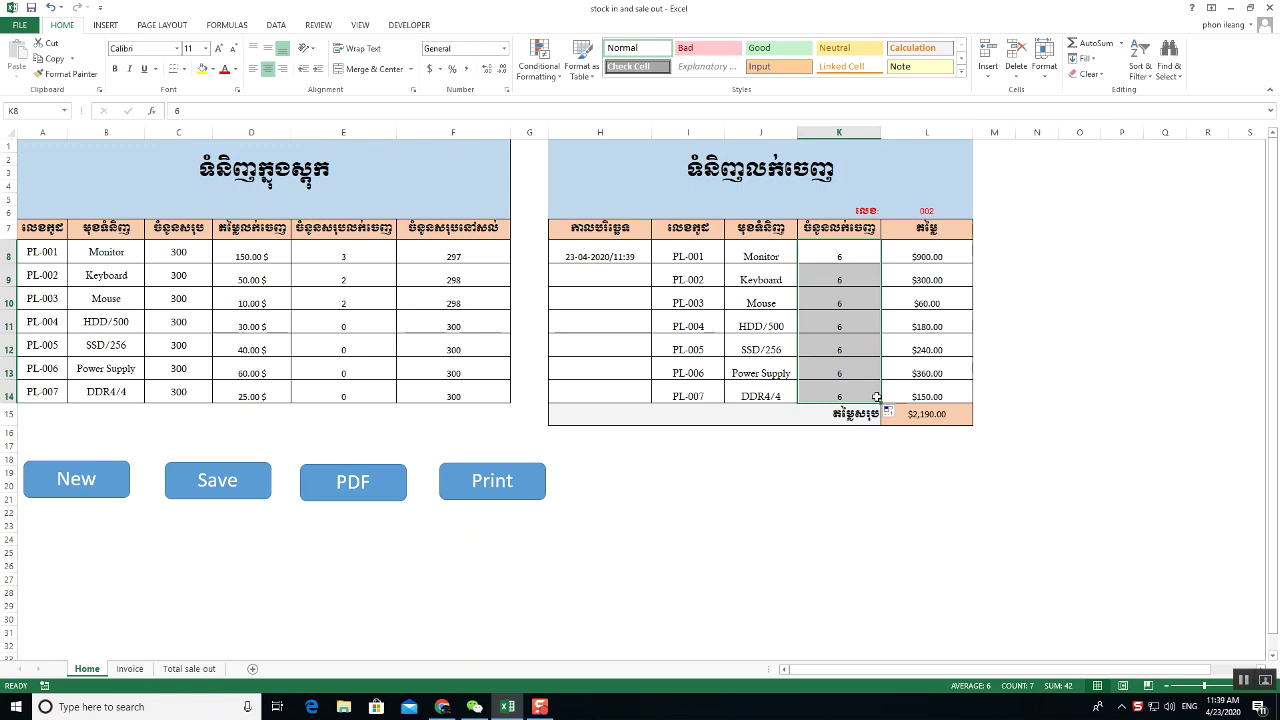
{"action": "left_click", "coordinate": [57, 476]}
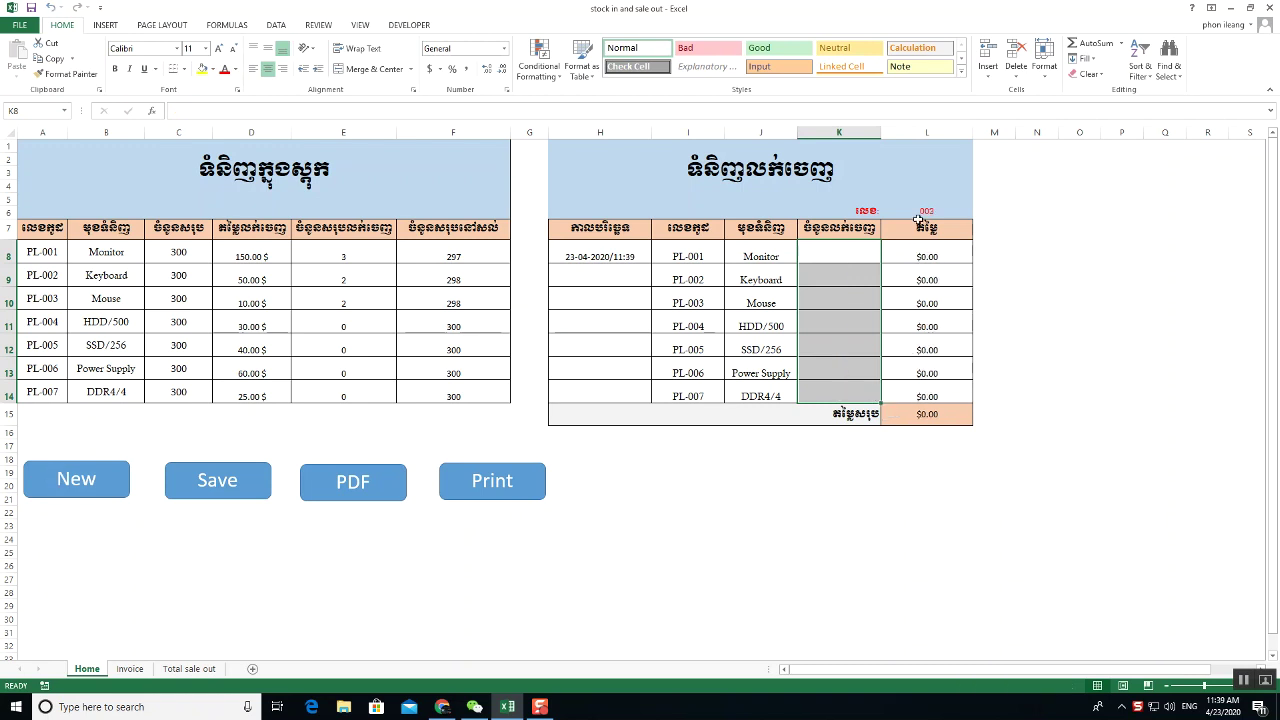
- On invoice 003, enter 6 in K8 and fill it down to K14 for every item
{"action": "left_click", "coordinate": [840, 256]}
{"action": "type", "text": "6"}
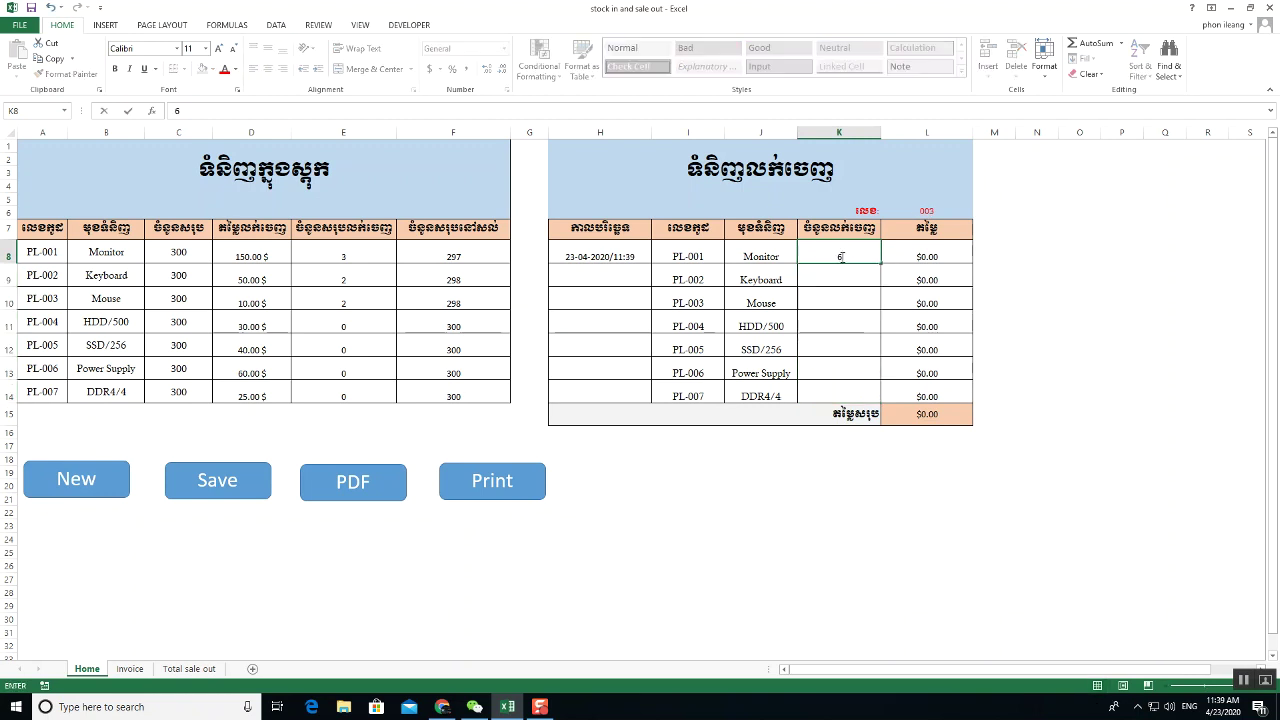
{"action": "key", "text": "Return"}
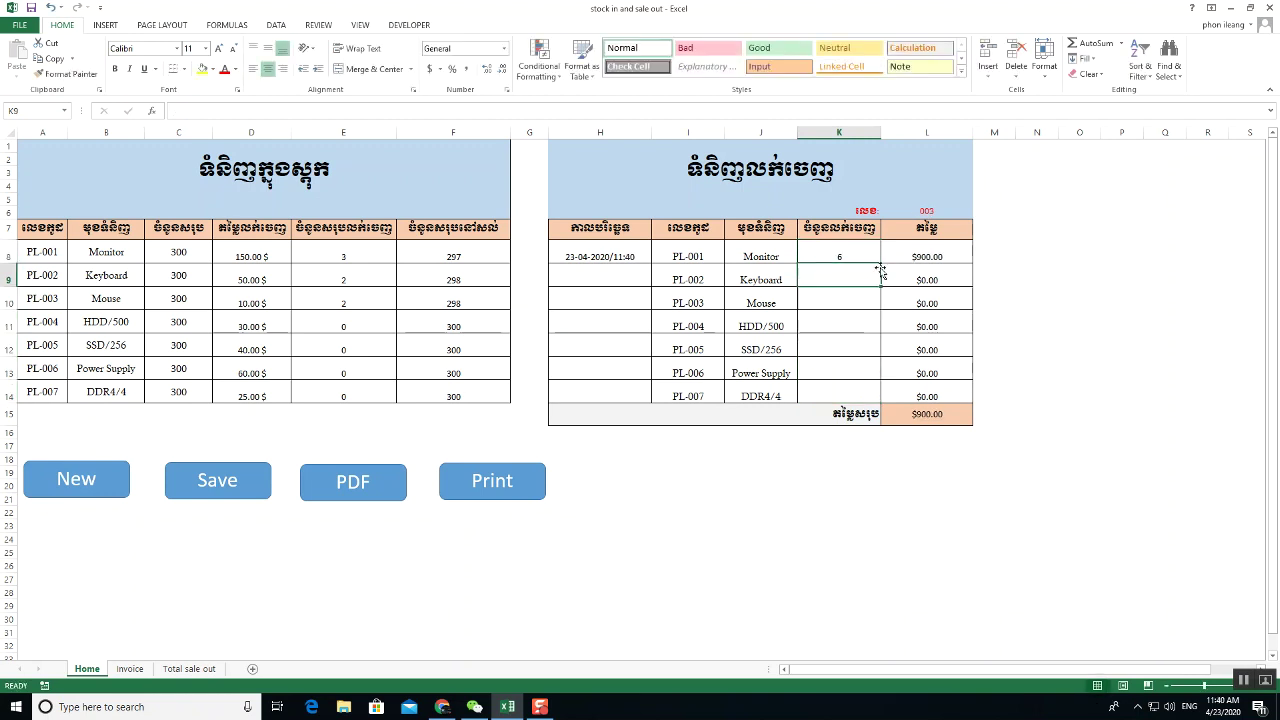
{"action": "left_click", "coordinate": [878, 257]}
{"action": "left_click_drag", "start_coordinate": [879, 262], "coordinate": [878, 401]}
{"action": "left_click", "coordinate": [928, 212]}
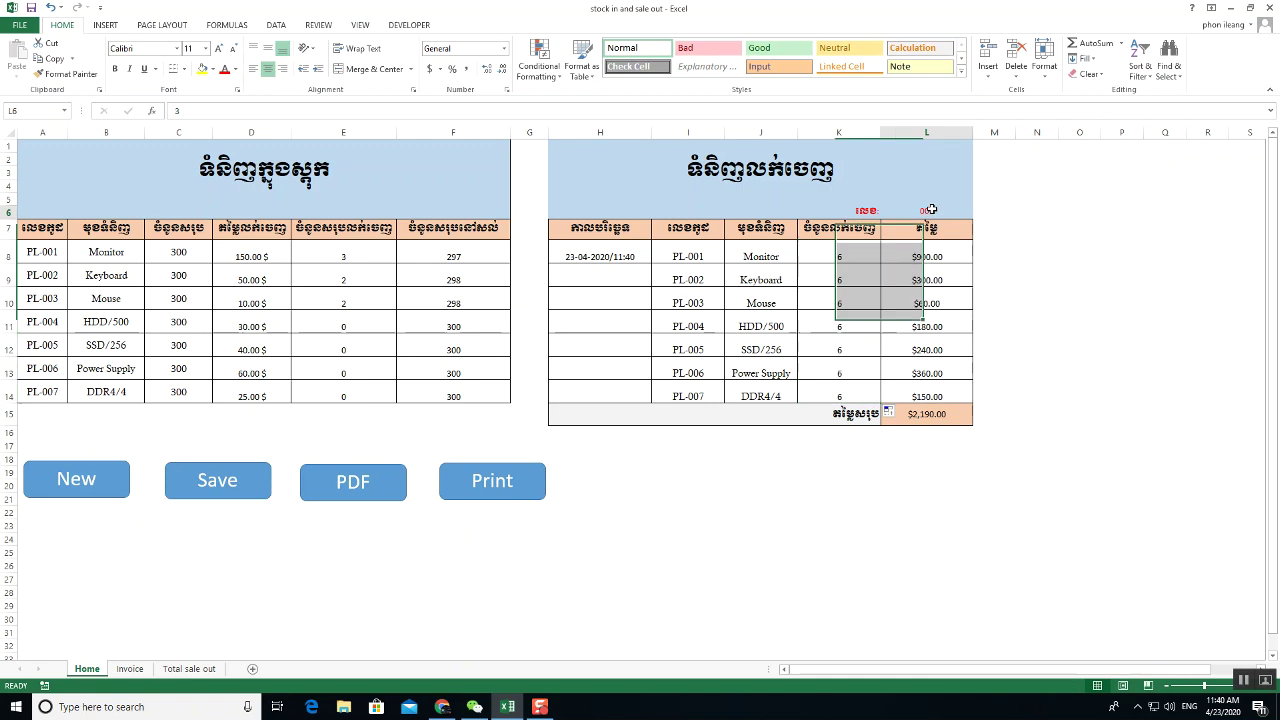
{"action": "left_click", "coordinate": [126, 669]}
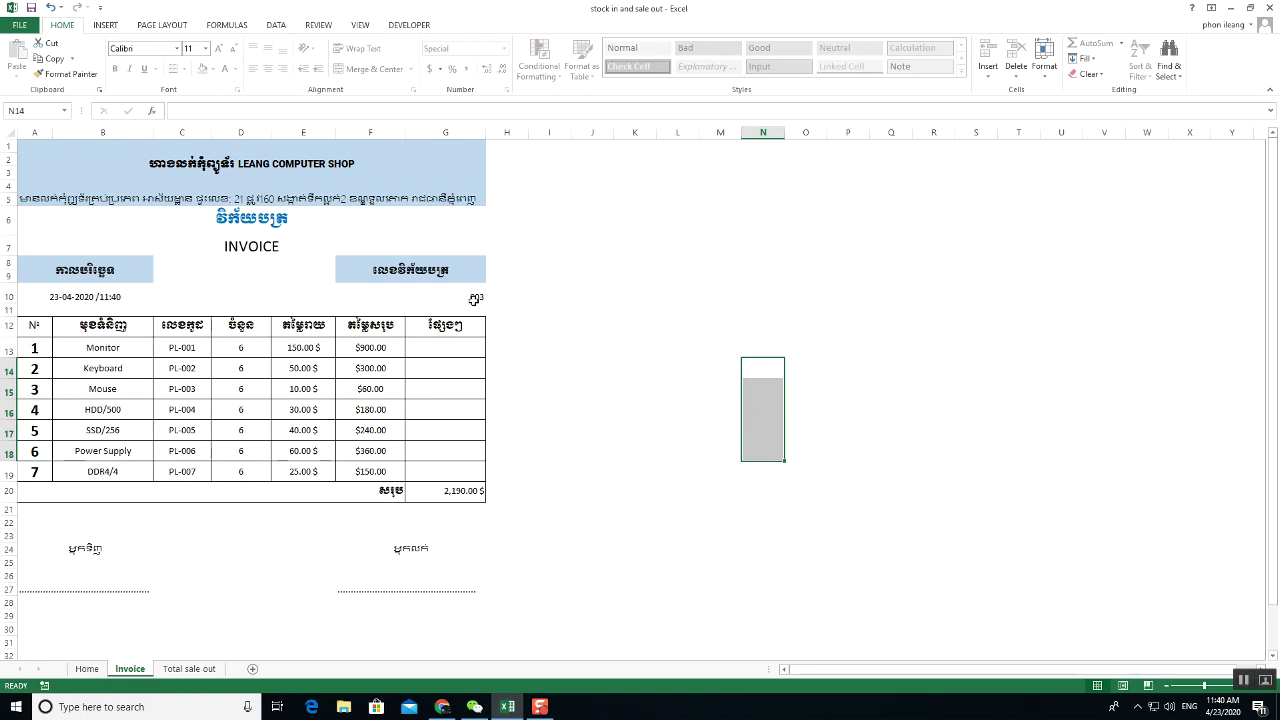
- Confirm the protected Invoice sheet blocks editing G10, then return to the Home sheet
{"action": "double_click", "coordinate": [474, 299]}
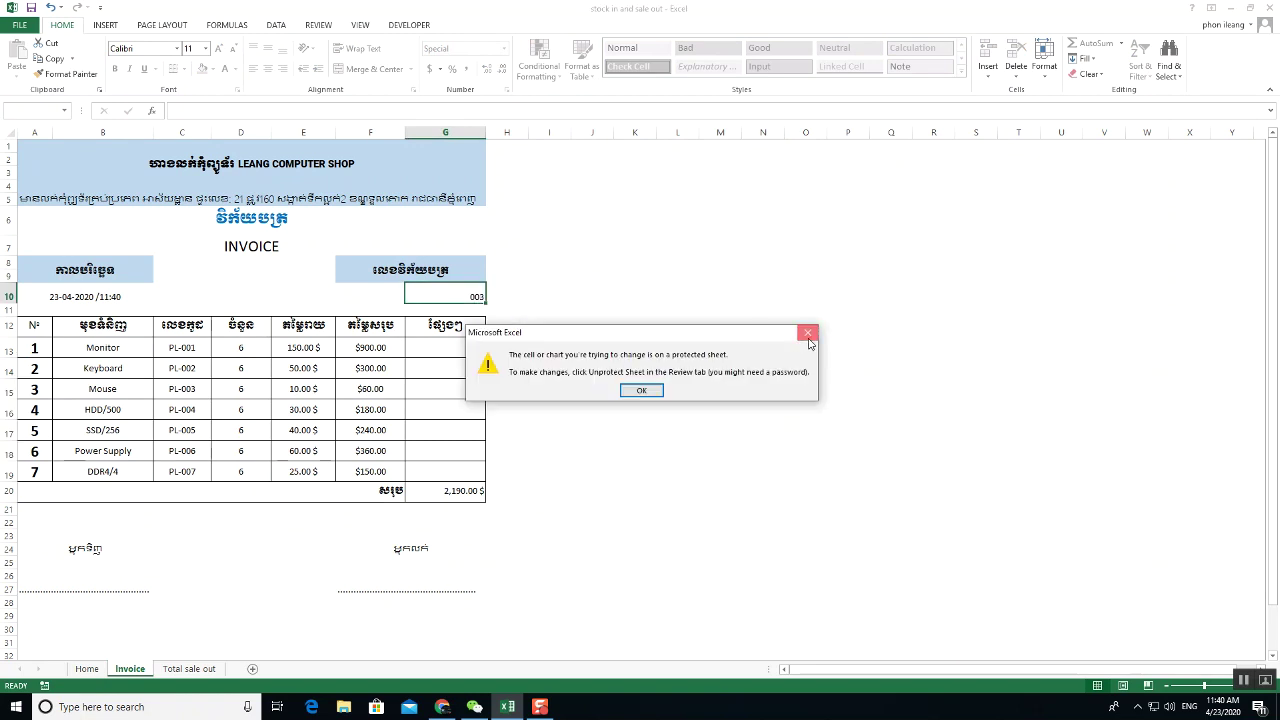
{"action": "left_click", "coordinate": [808, 334]}
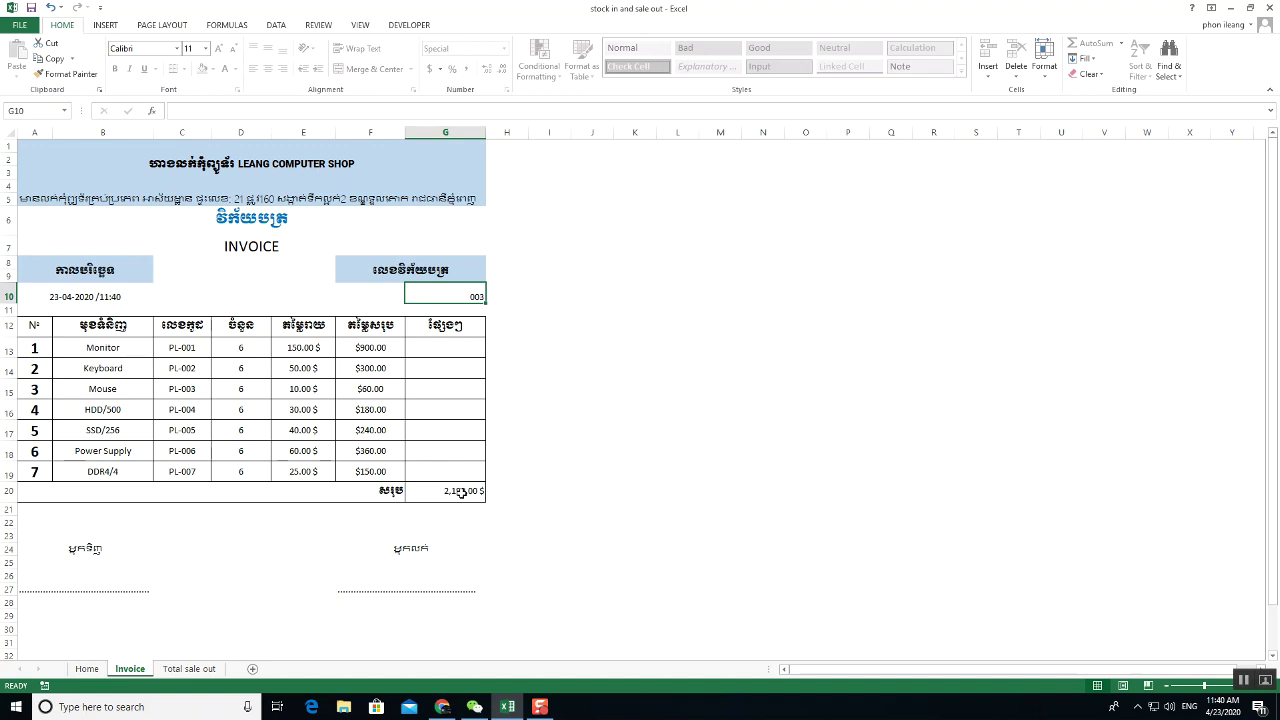
{"action": "left_click", "coordinate": [87, 668]}
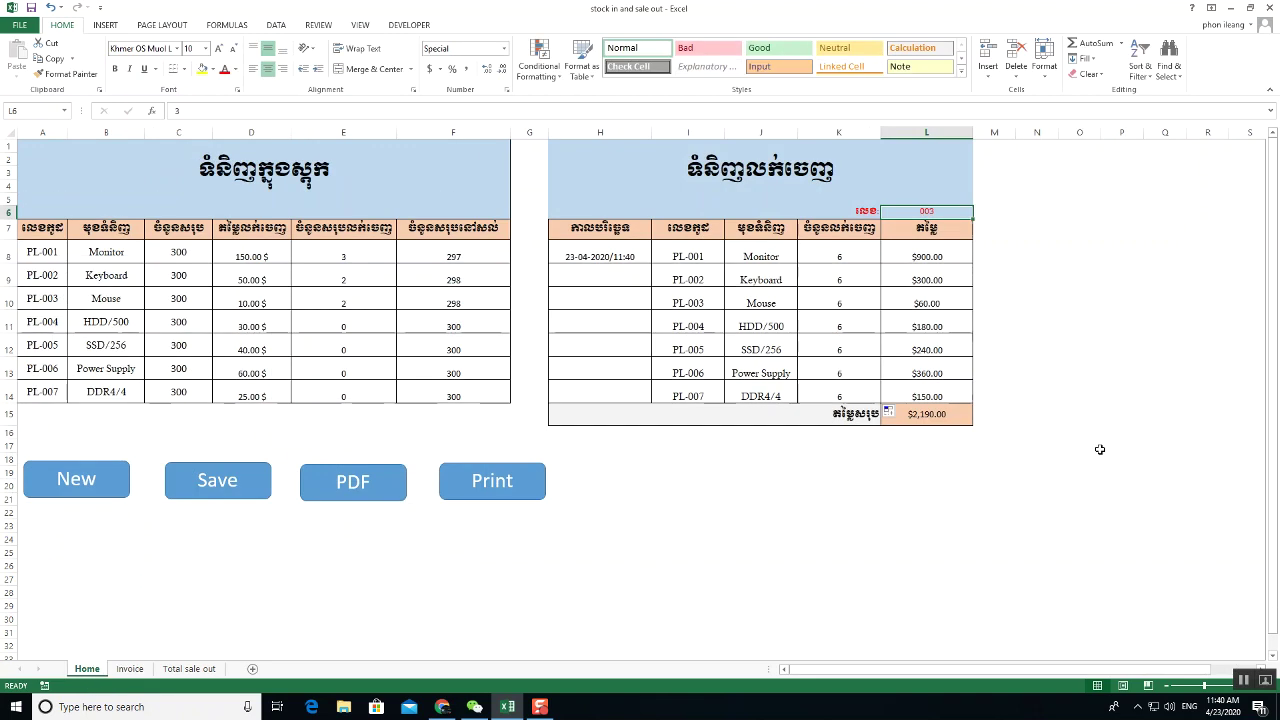